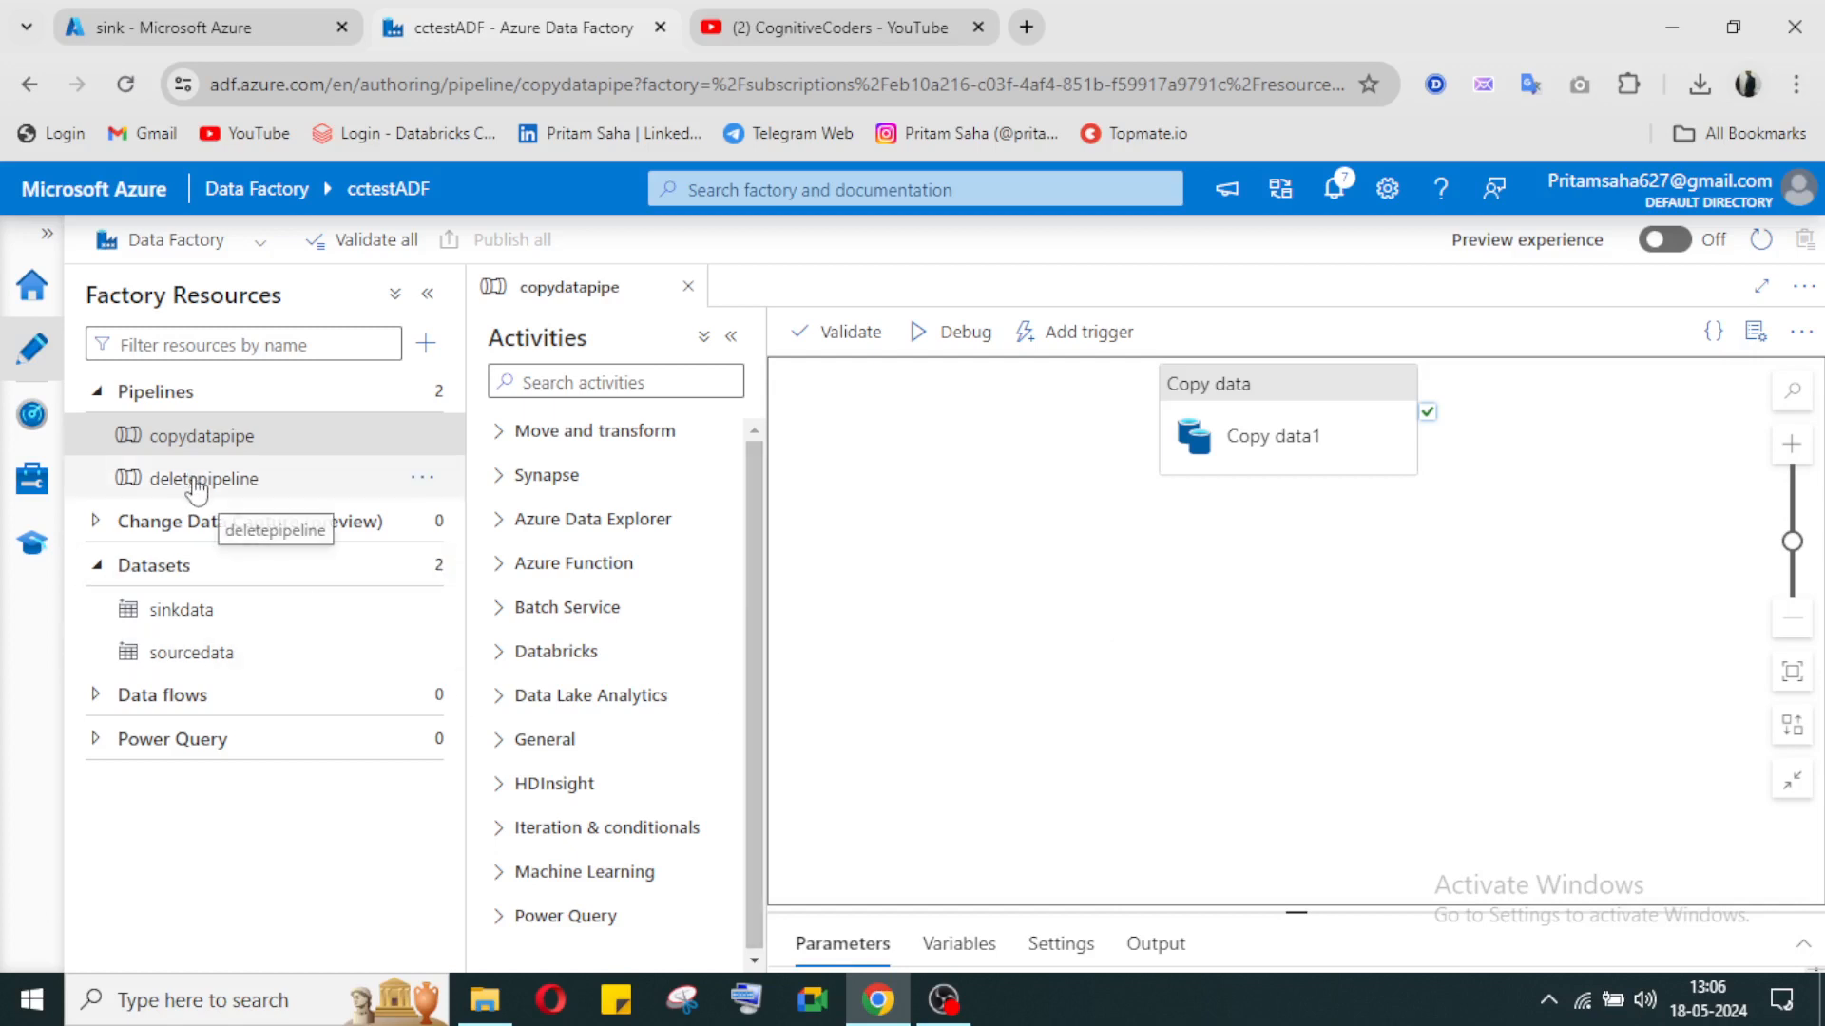
Step: Open the copydatapipe pipeline and move its Copy data activity toward the middle of the canvas
{"action": "left_click", "coordinate": [238, 430]}
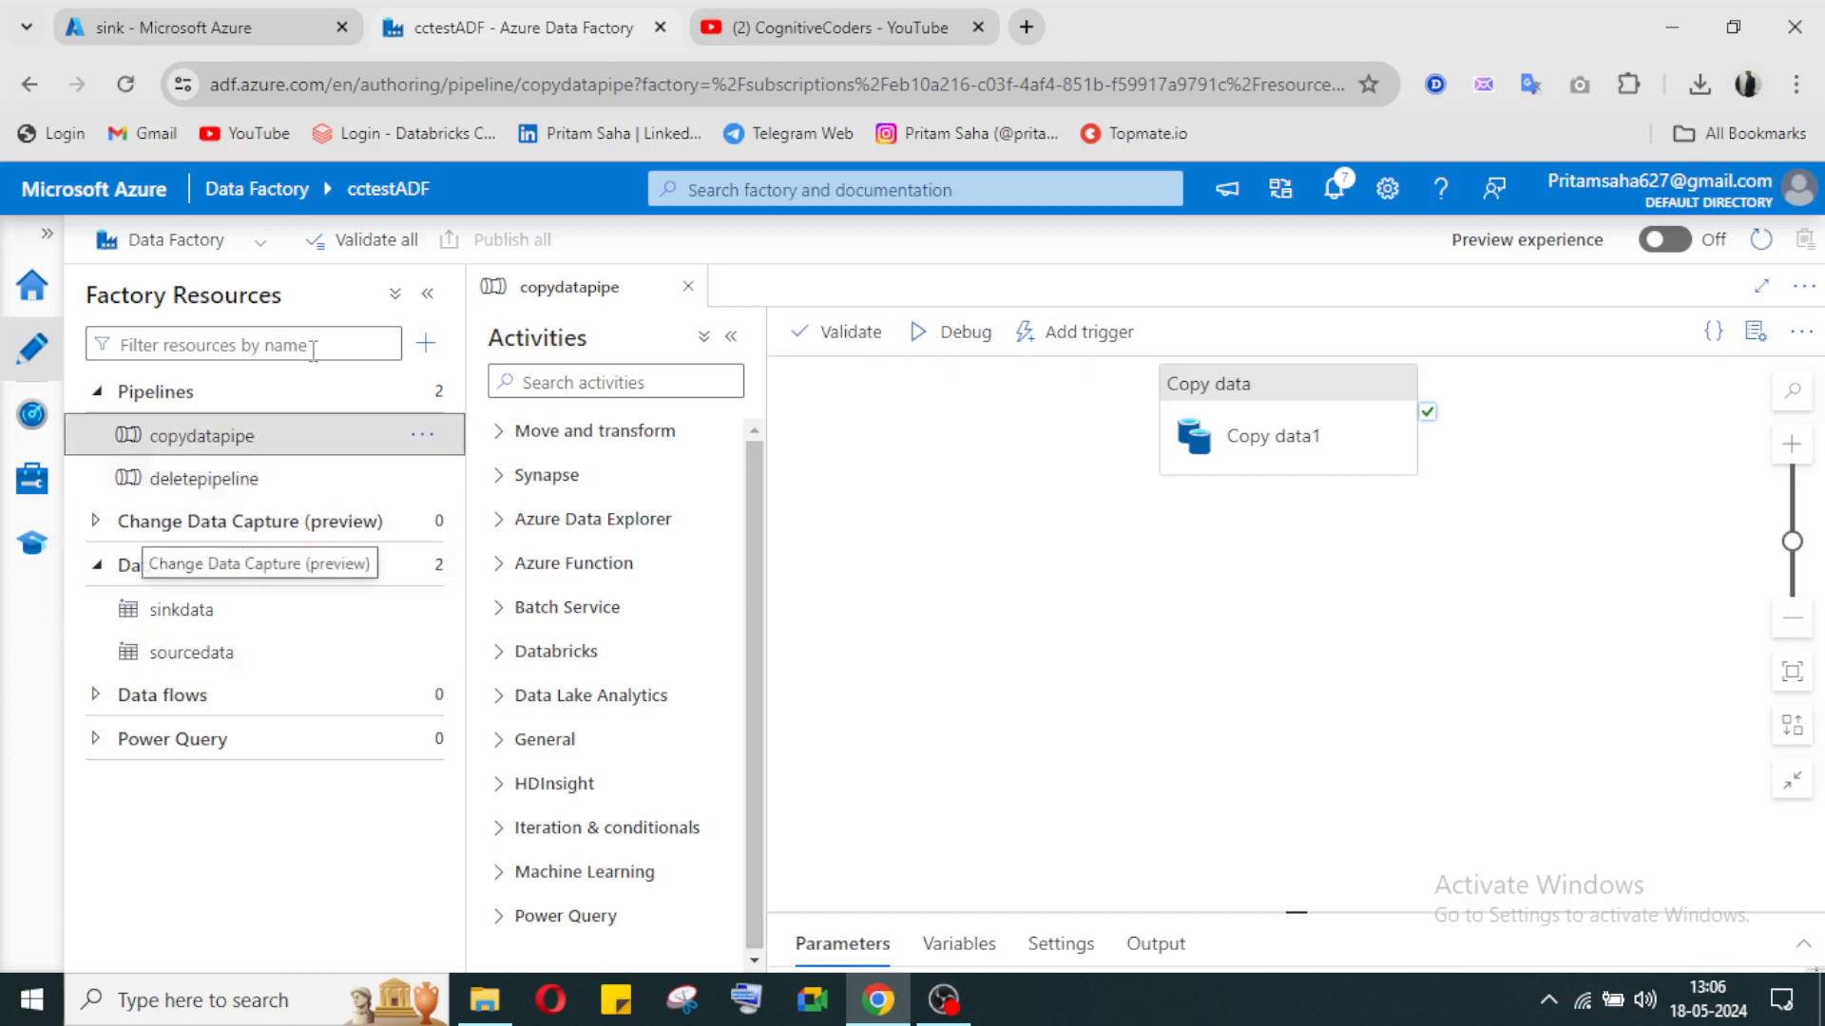
{"action": "left_click_drag", "start_coordinate": [1315, 399], "coordinate": [1042, 494]}
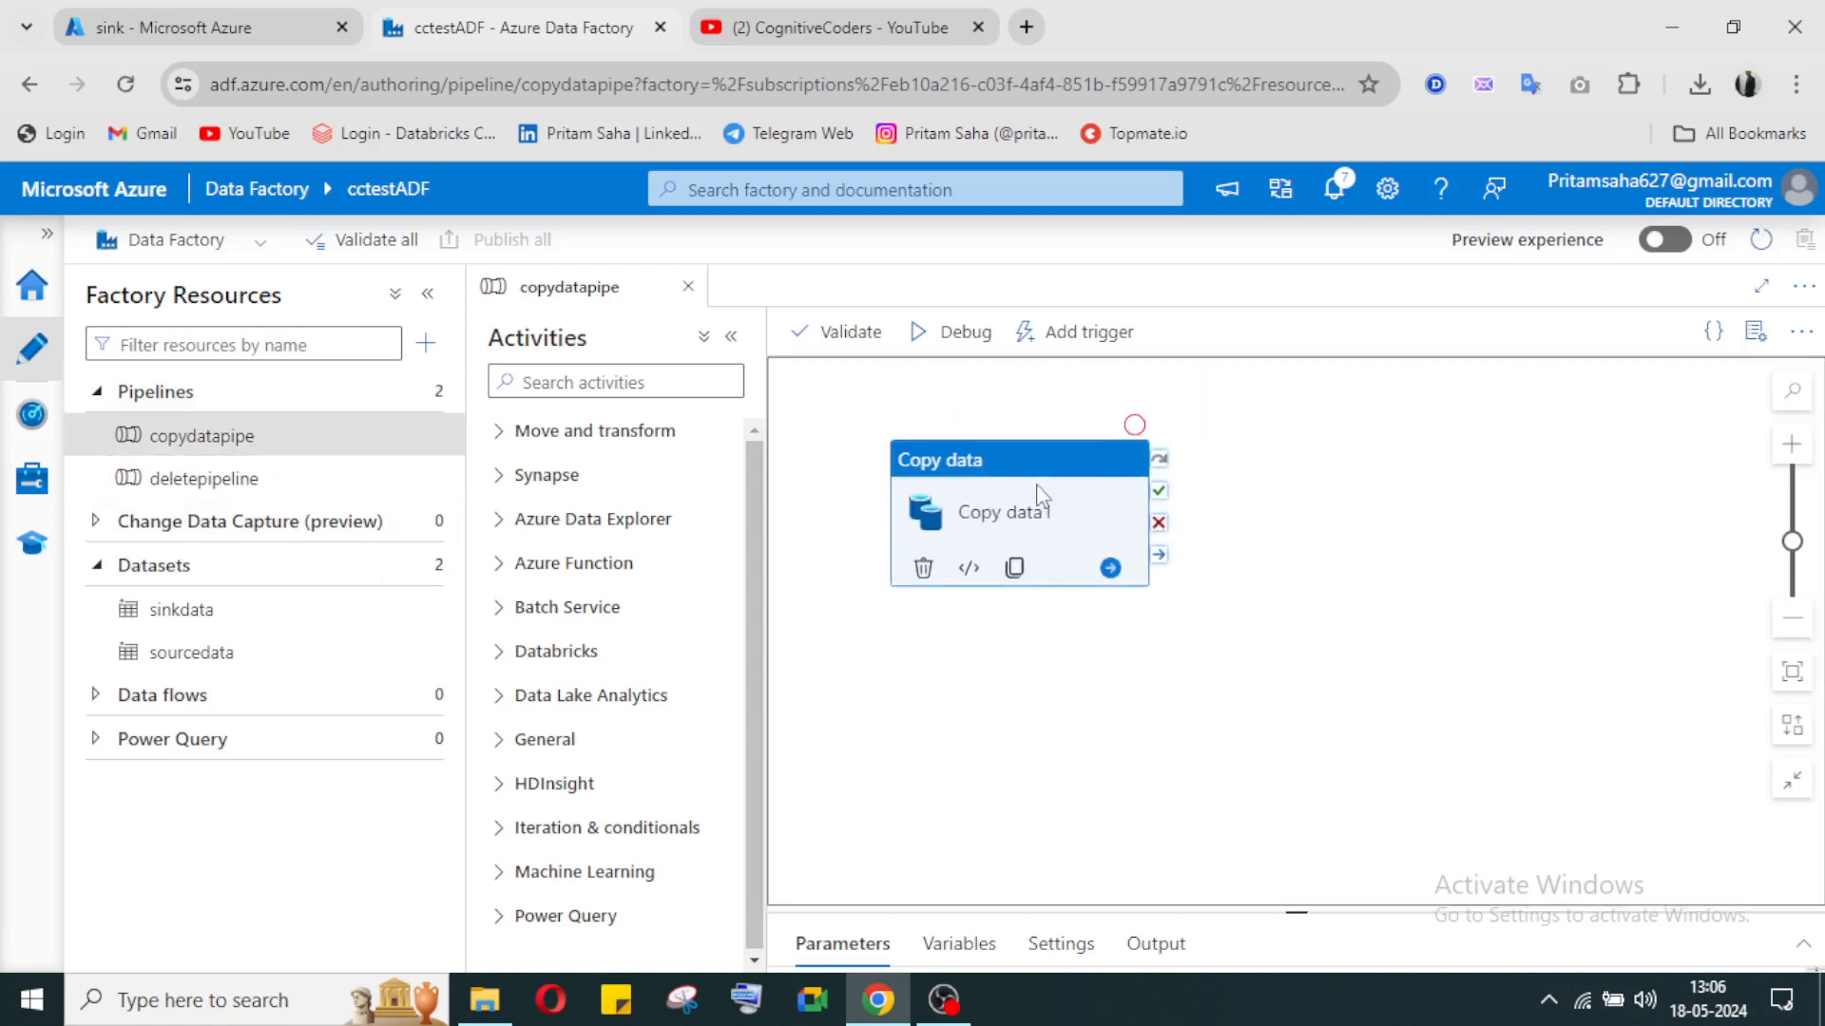
{"action": "left_click_drag", "start_coordinate": [1055, 558], "coordinate": [1061, 632]}
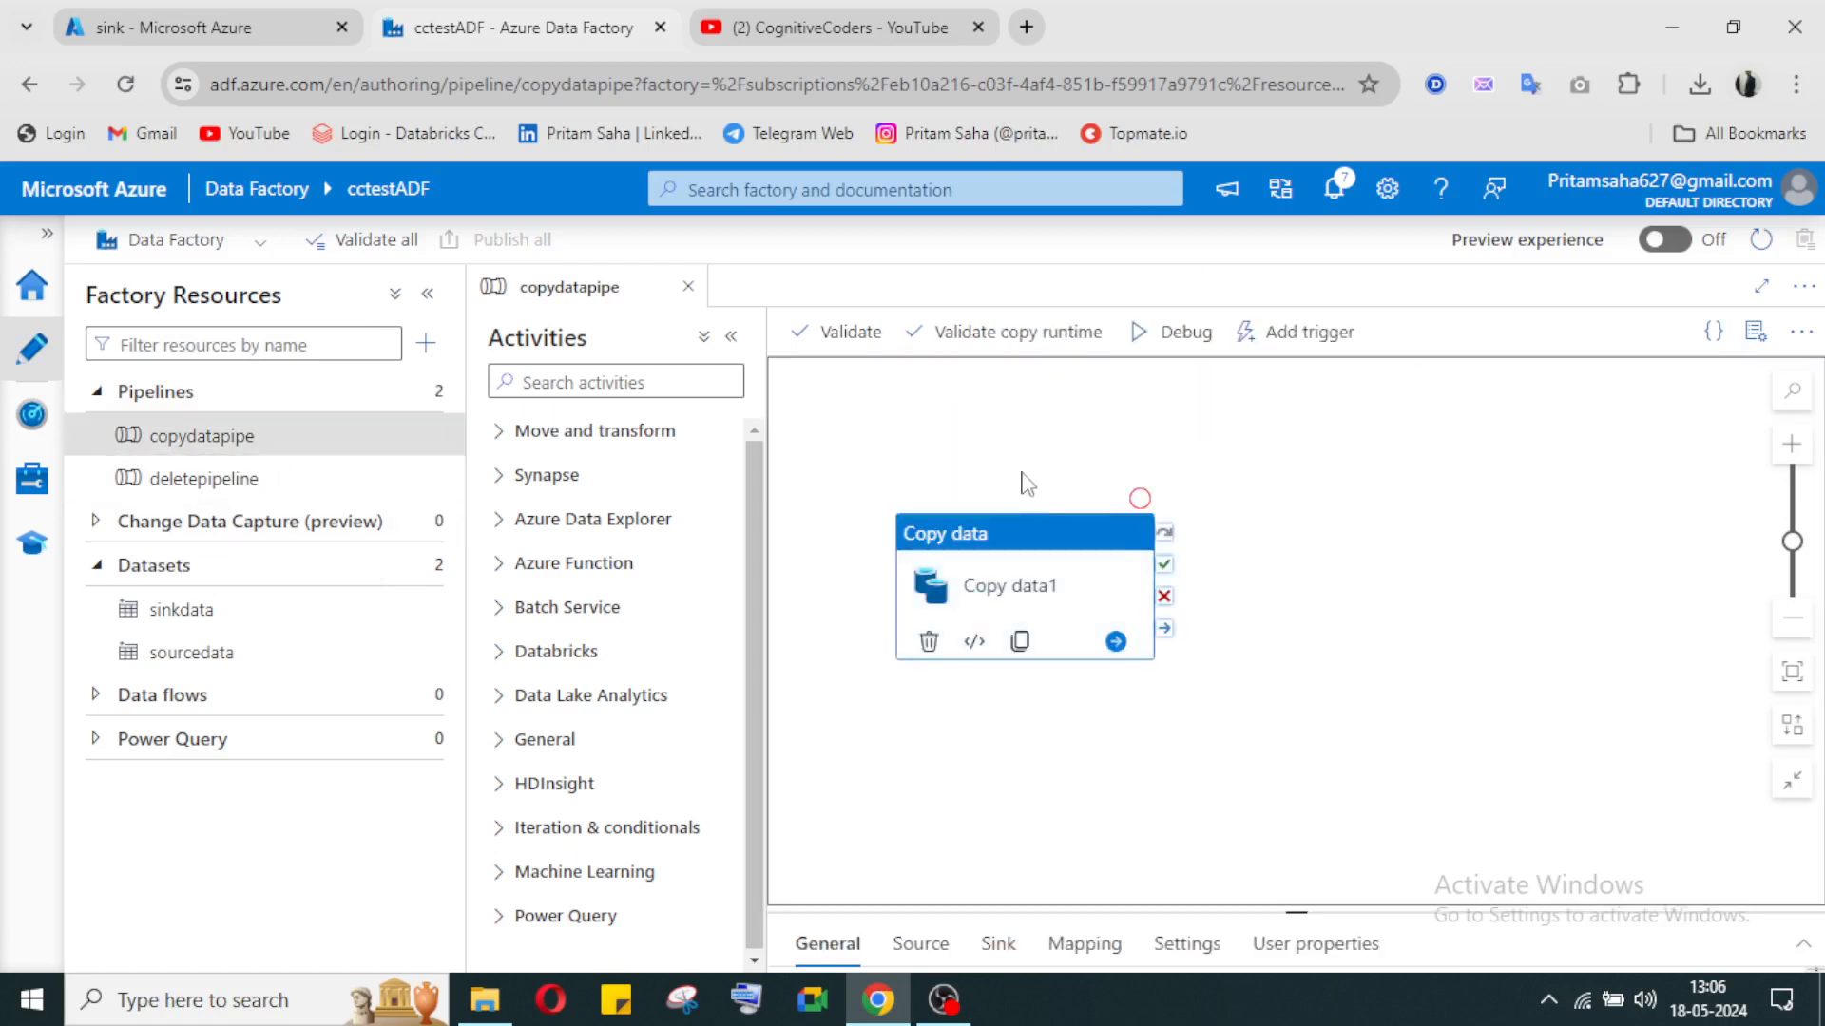
Step: Switch to the Azure portal and check the refreshed contents of the sink container and the source container in cctestdl
{"action": "left_click", "coordinate": [231, 21]}
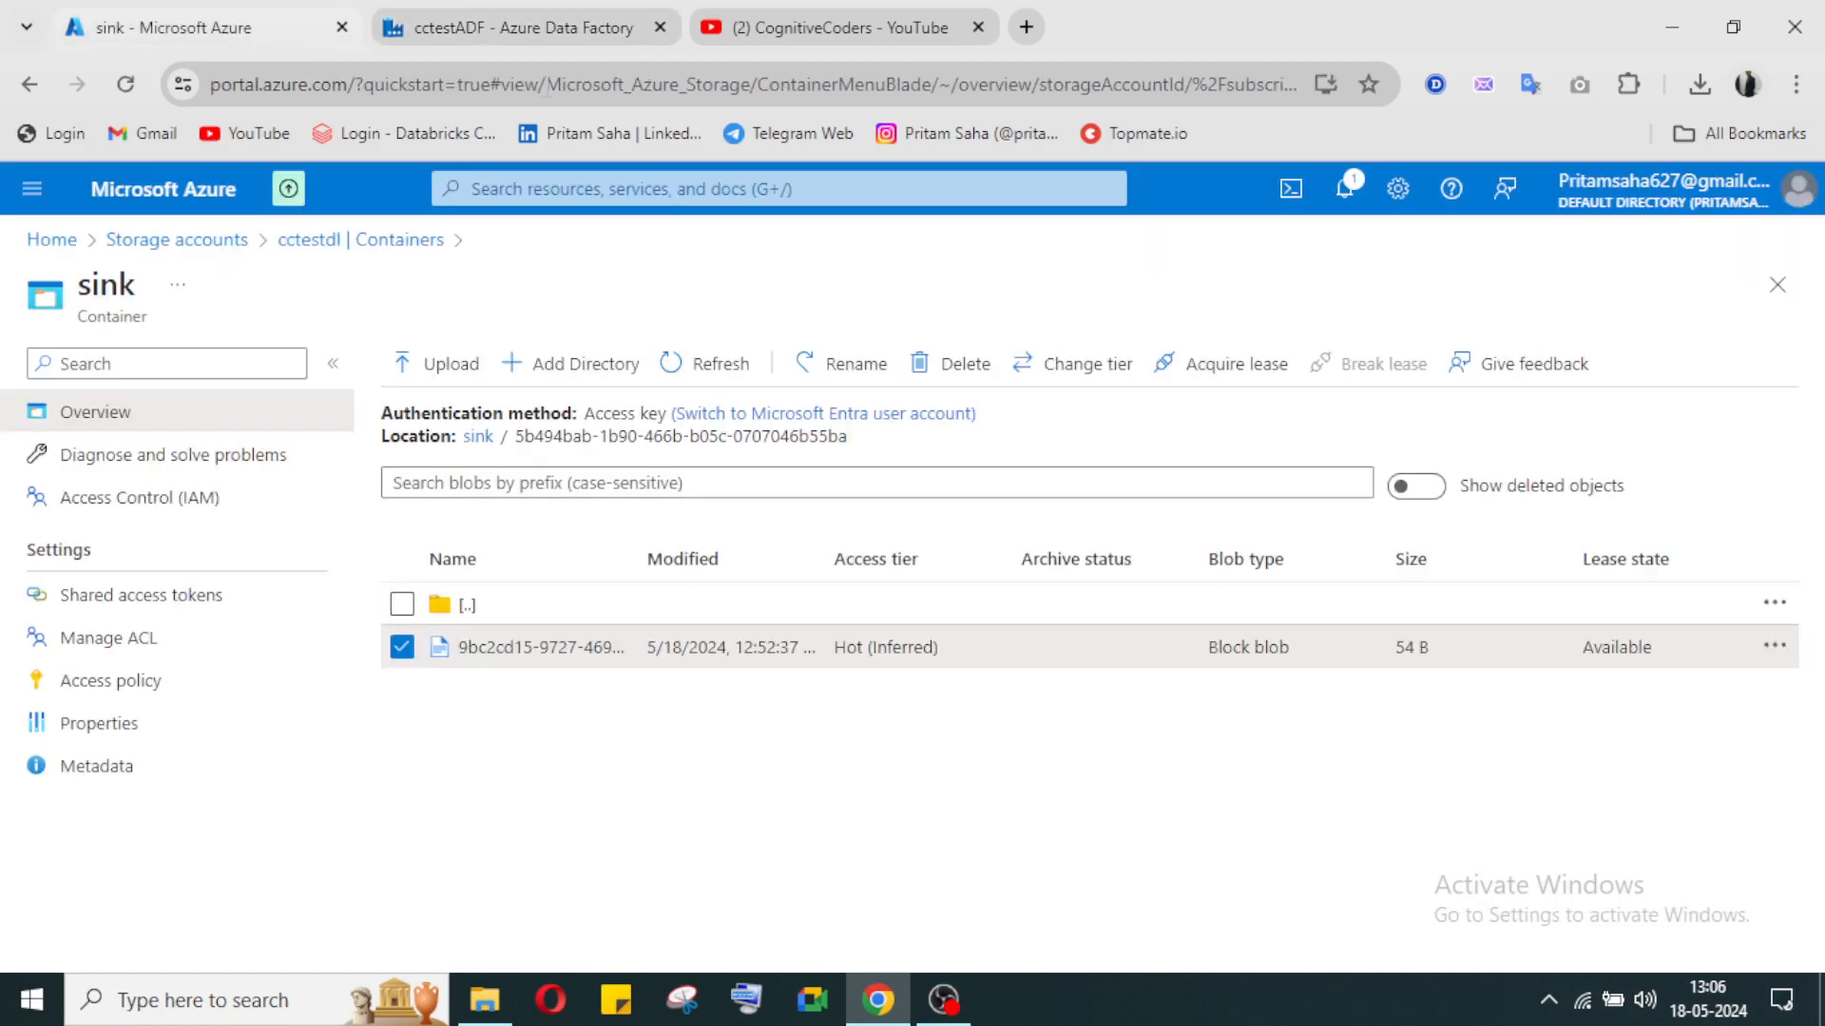
{"action": "left_click", "coordinate": [705, 364]}
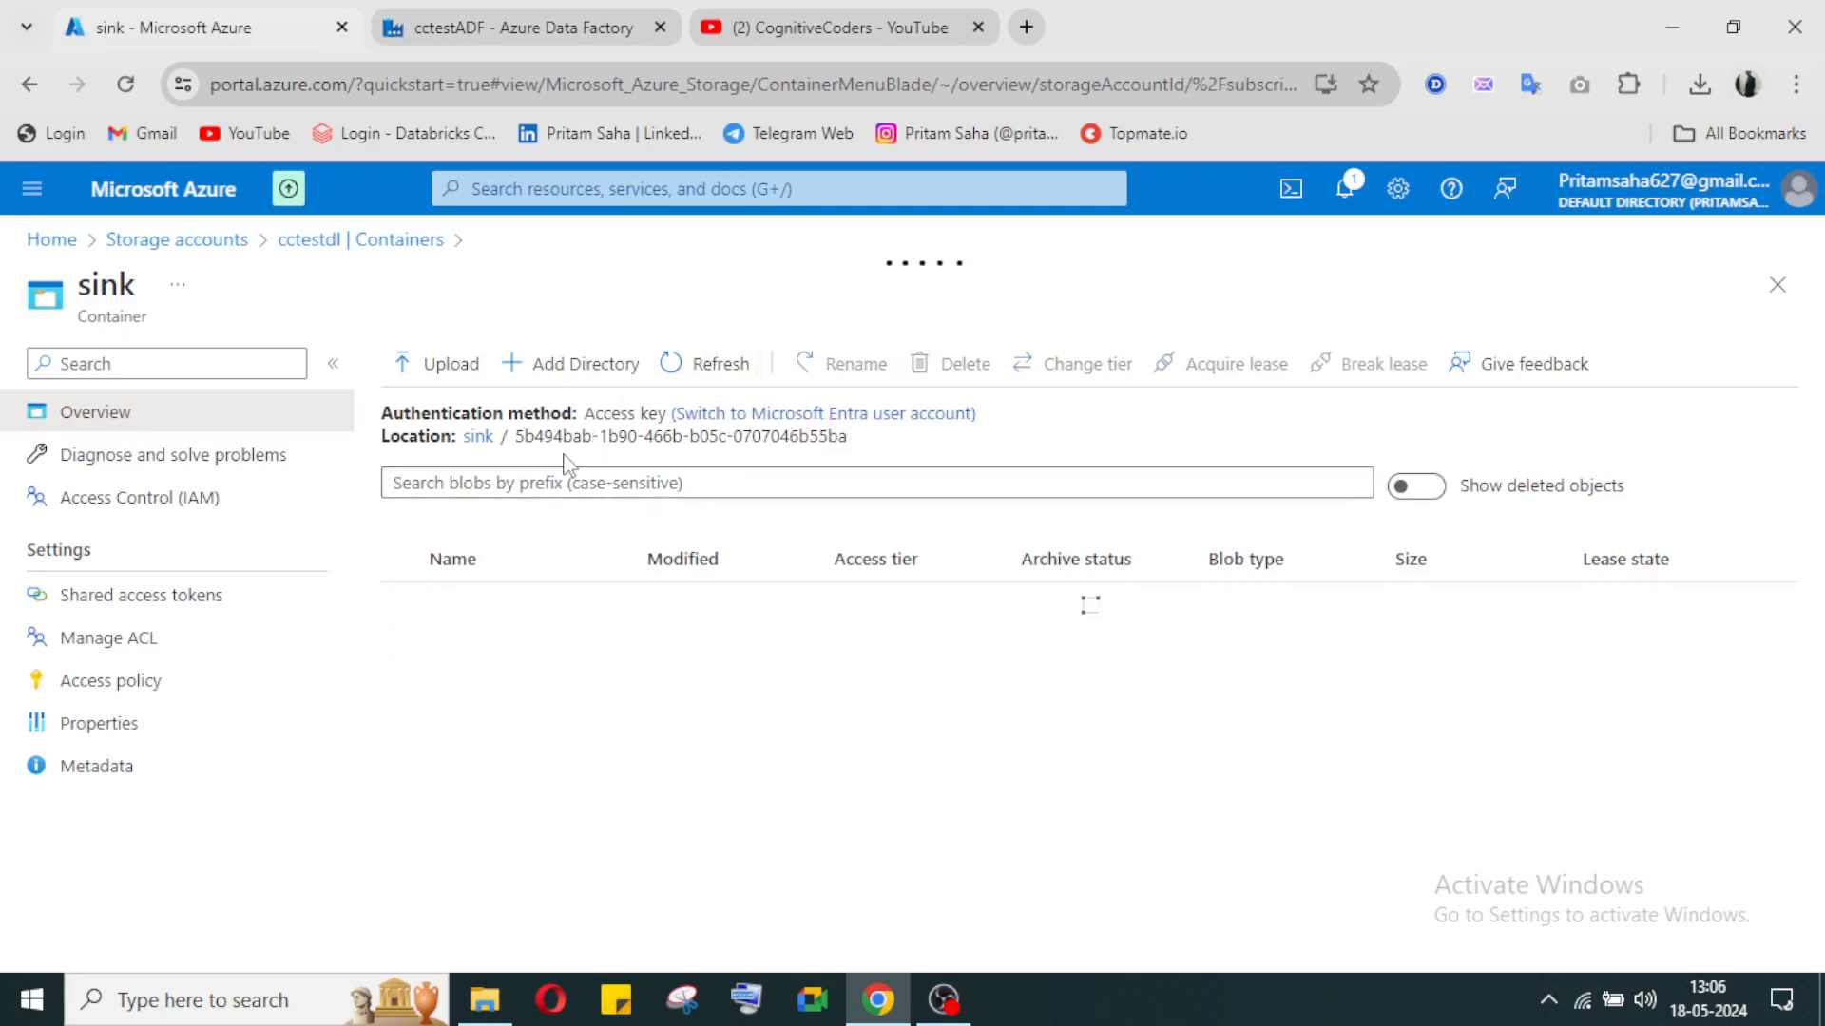
{"action": "left_click", "coordinate": [480, 439]}
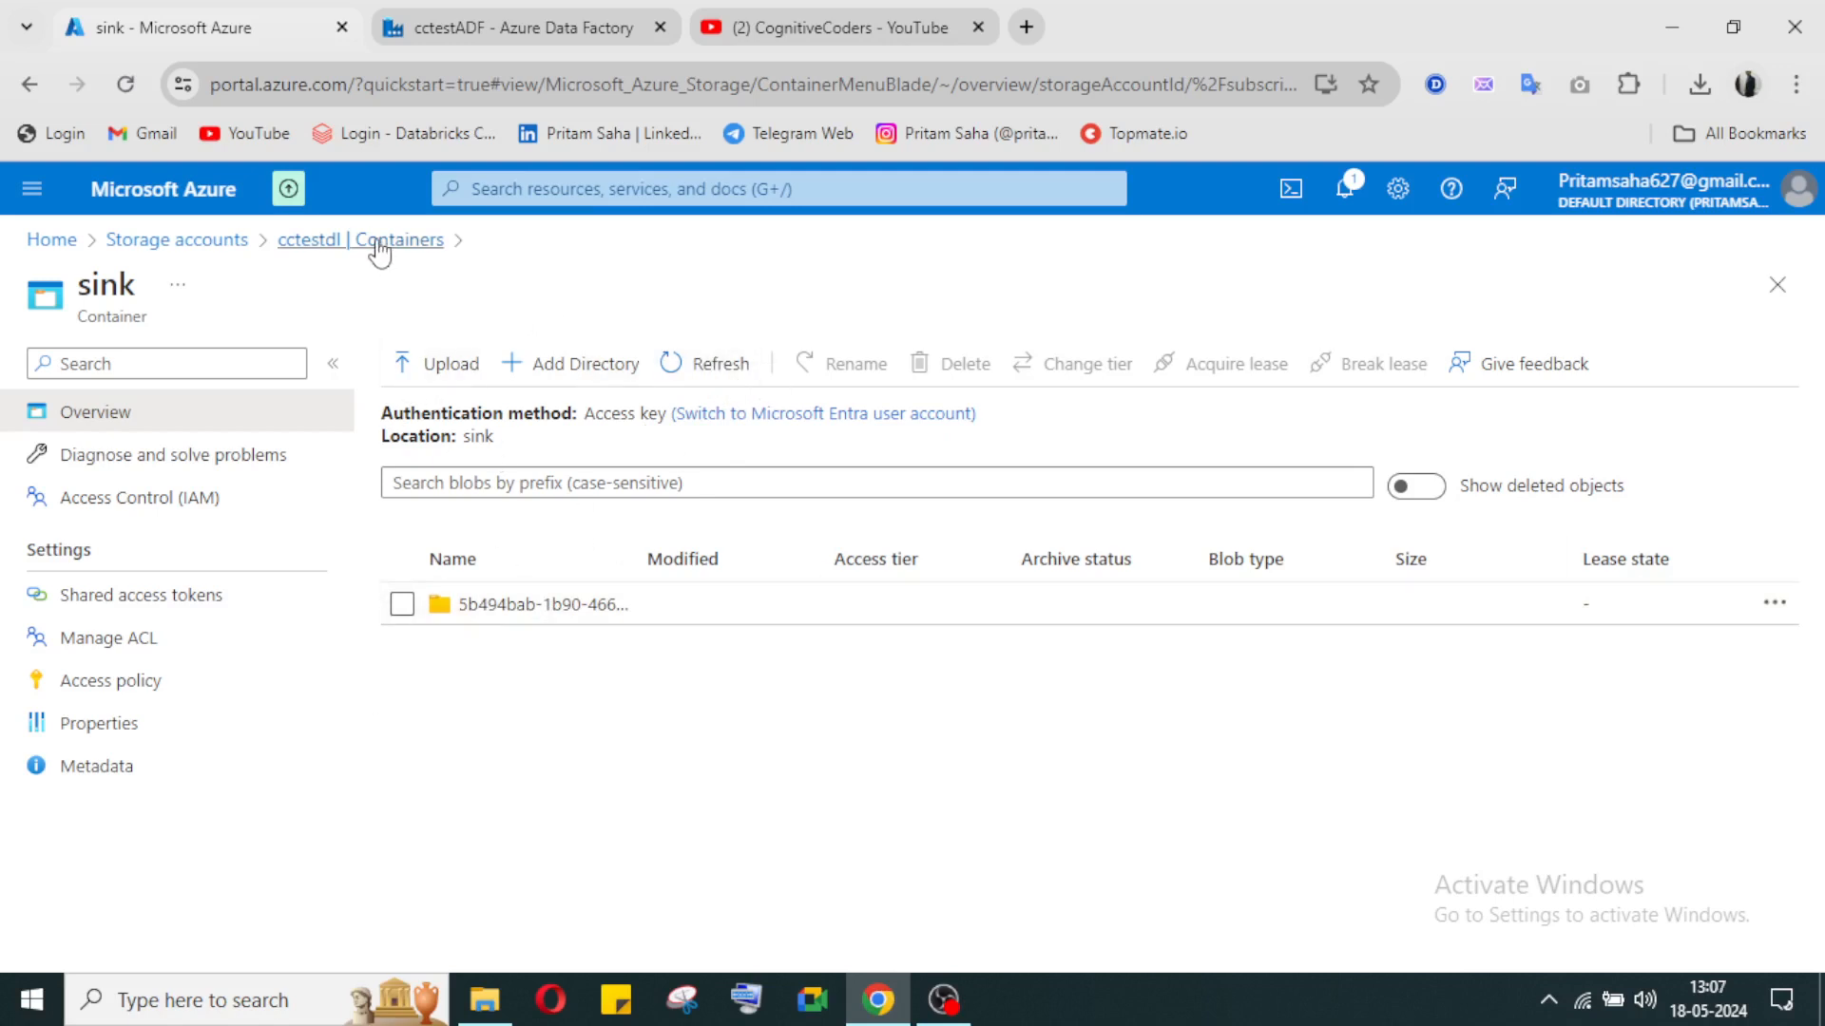
{"action": "left_click", "coordinate": [437, 244]}
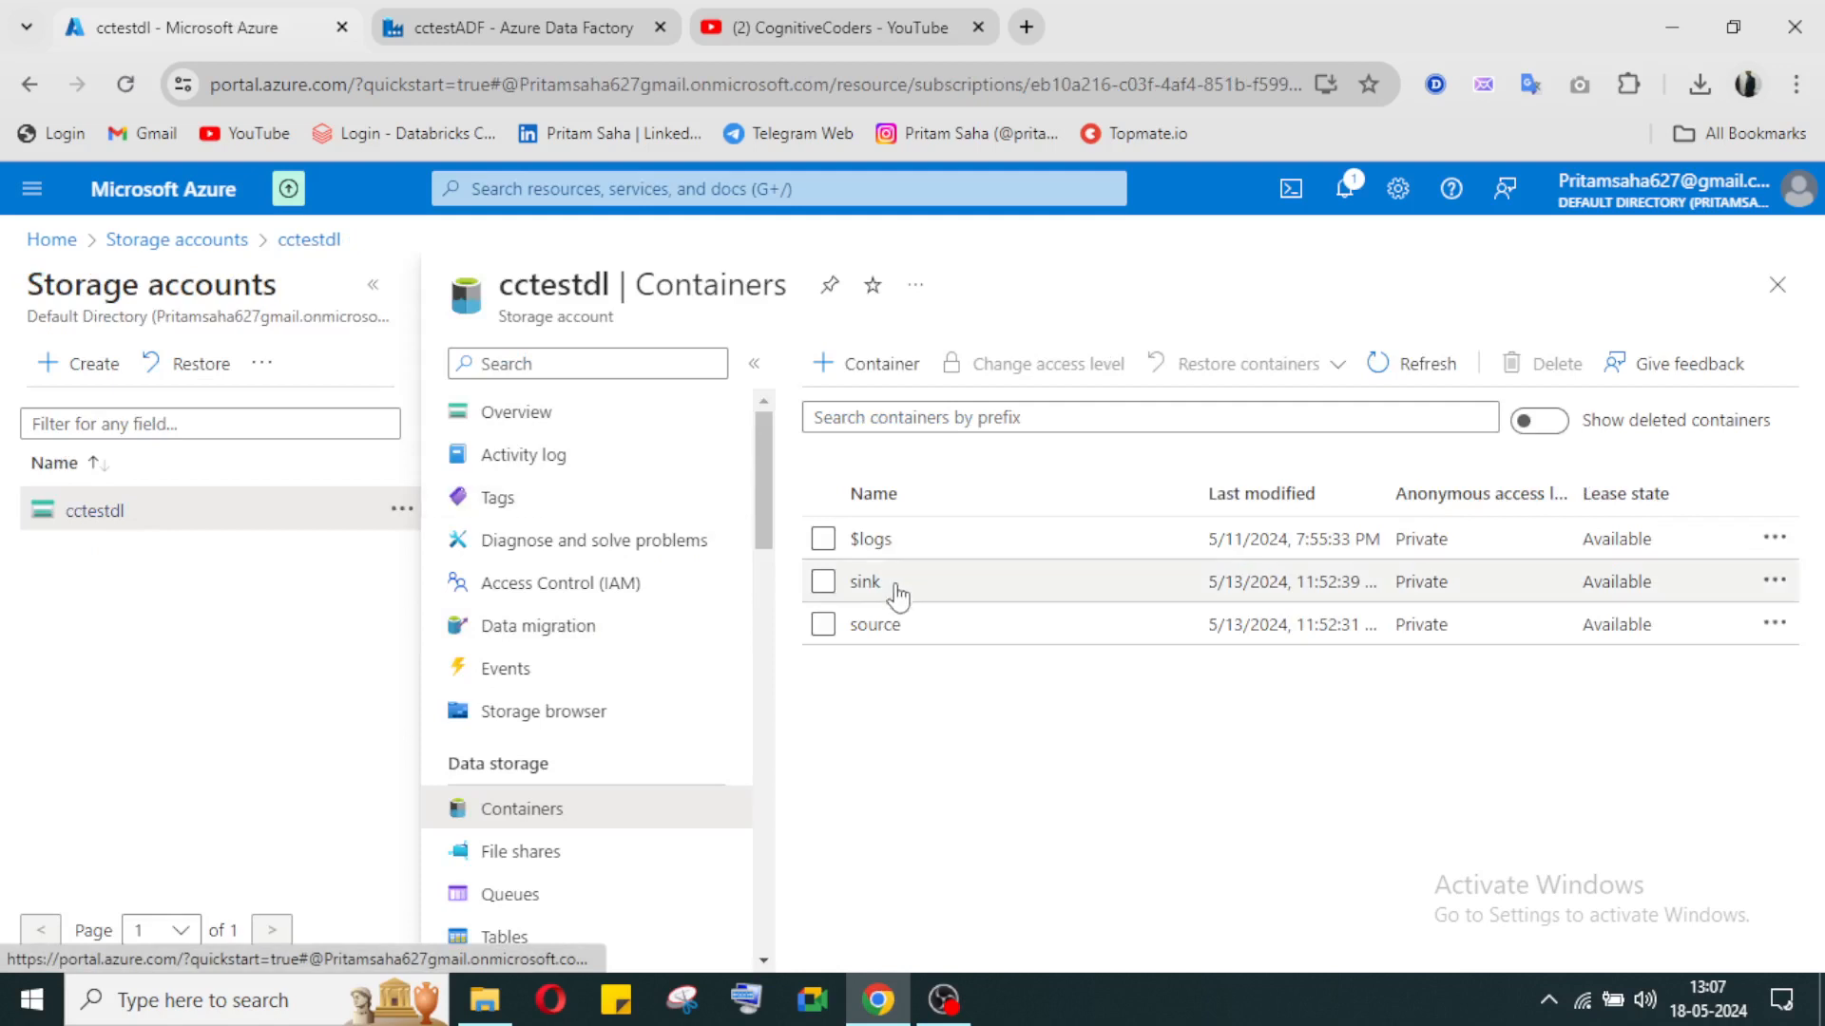
{"action": "left_click", "coordinate": [871, 627]}
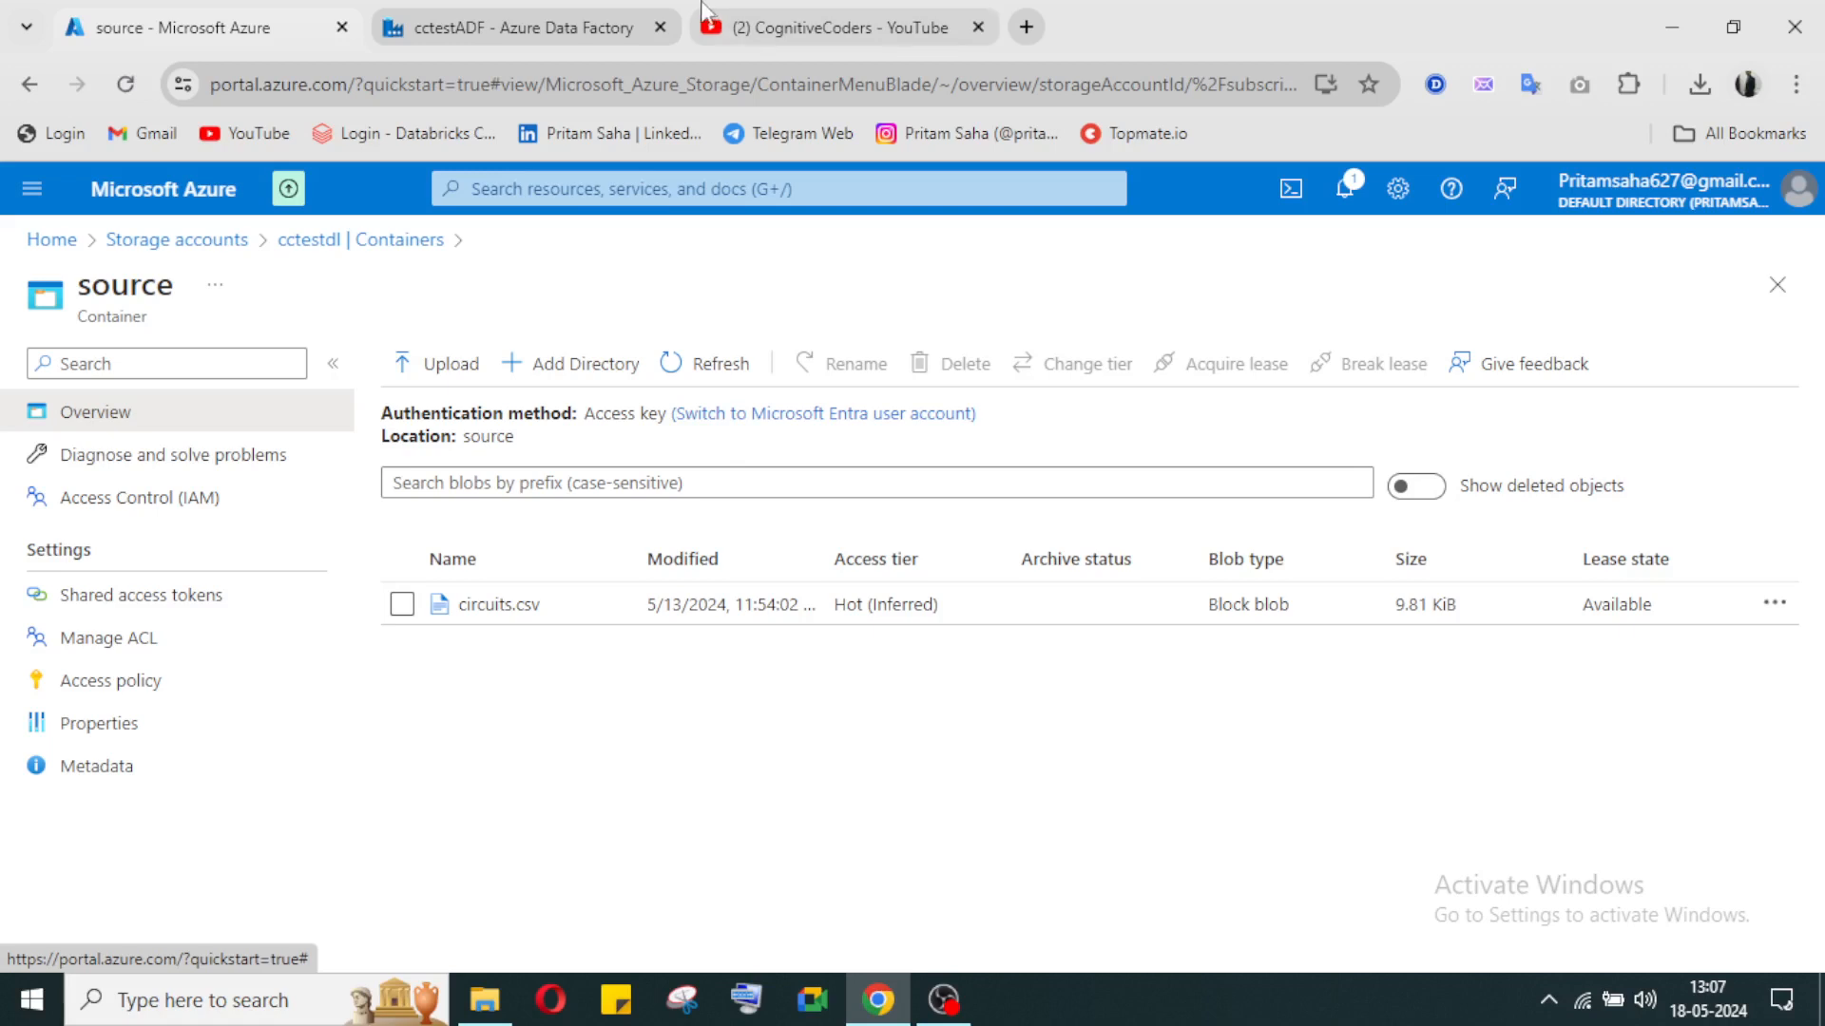
Step: Switch back to Data Factory and set the source dataset of the Delete activity in deletepipeline to sourcedata
{"action": "left_click", "coordinate": [588, 30]}
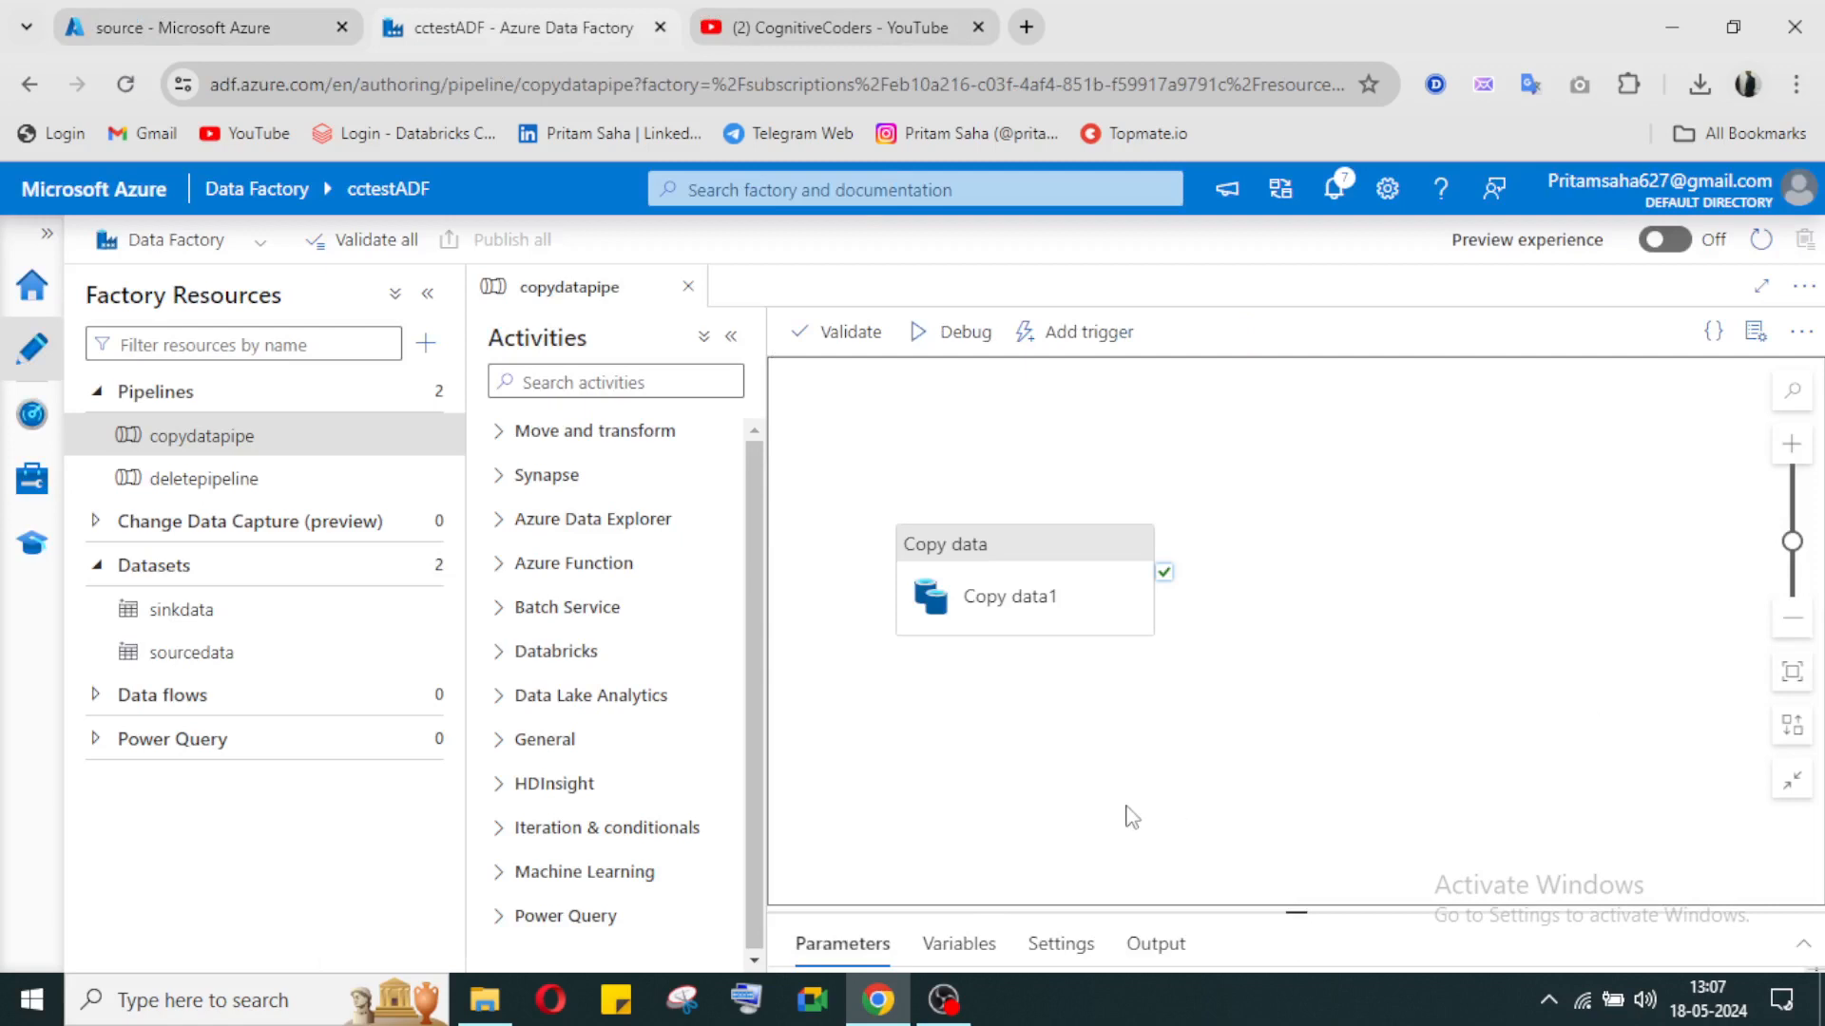
{"action": "left_click", "coordinate": [185, 482]}
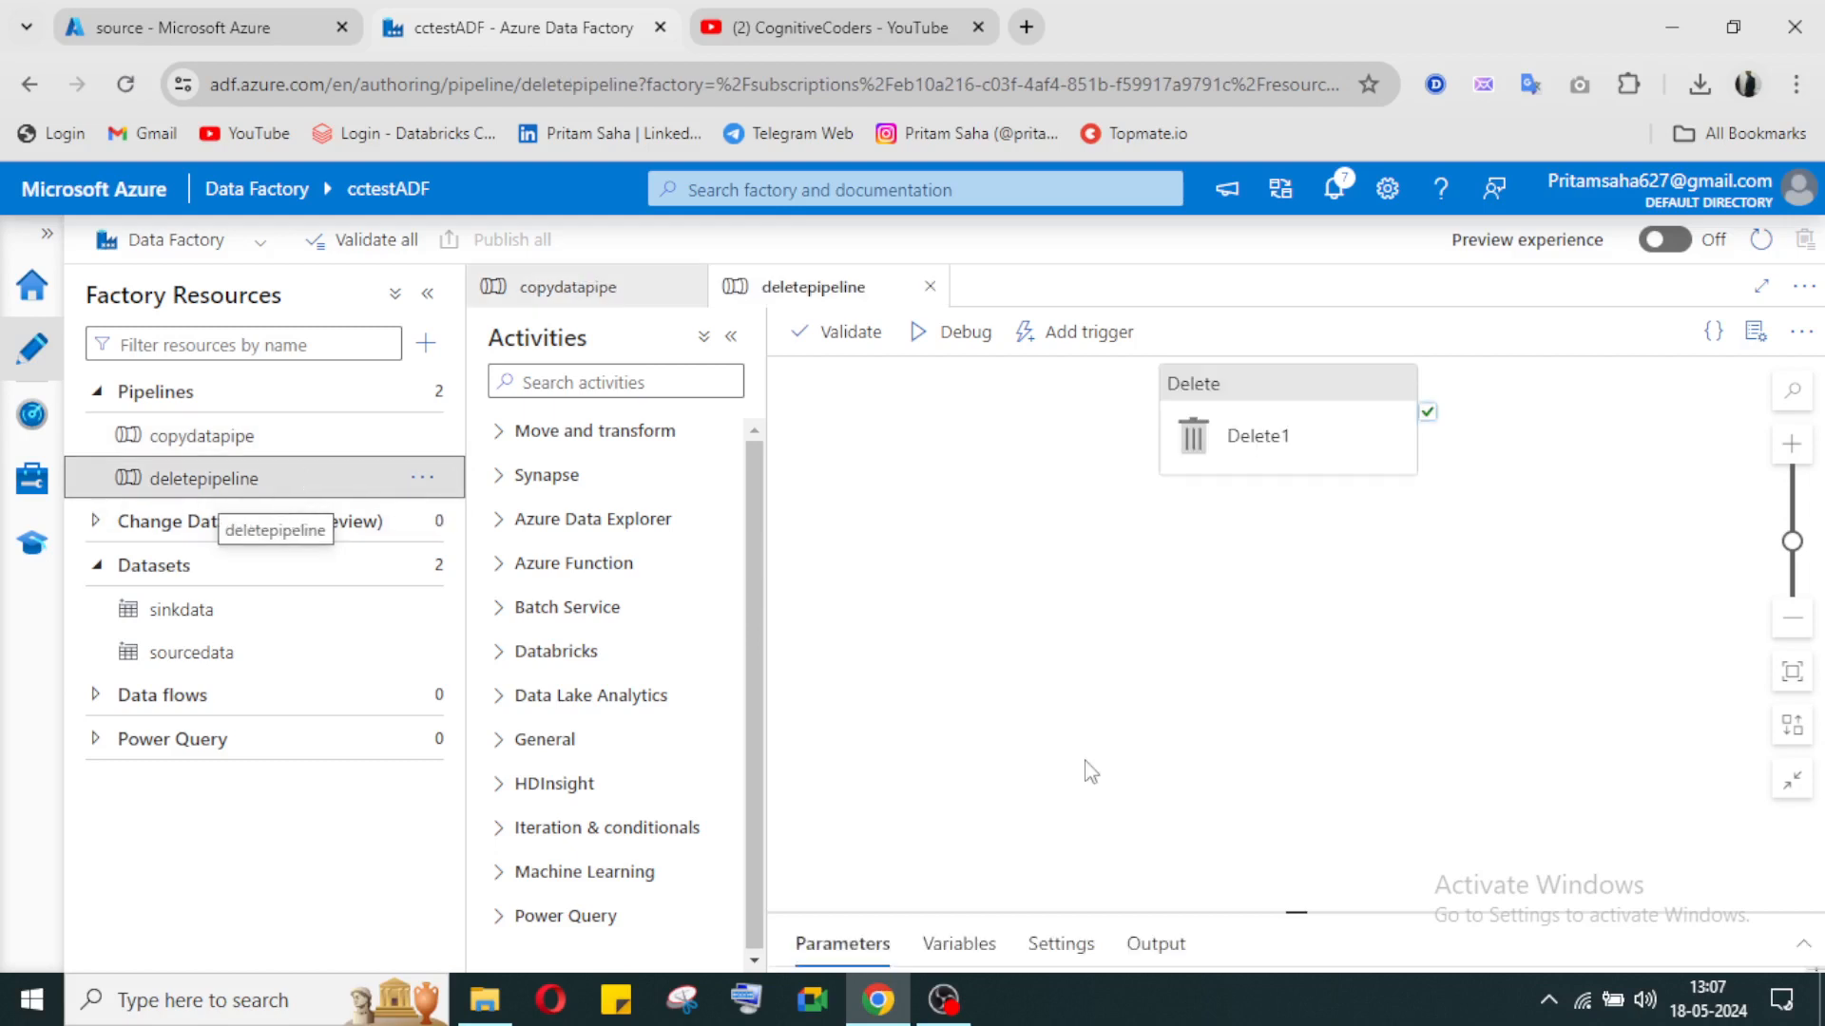
{"action": "left_click", "coordinate": [1336, 395]}
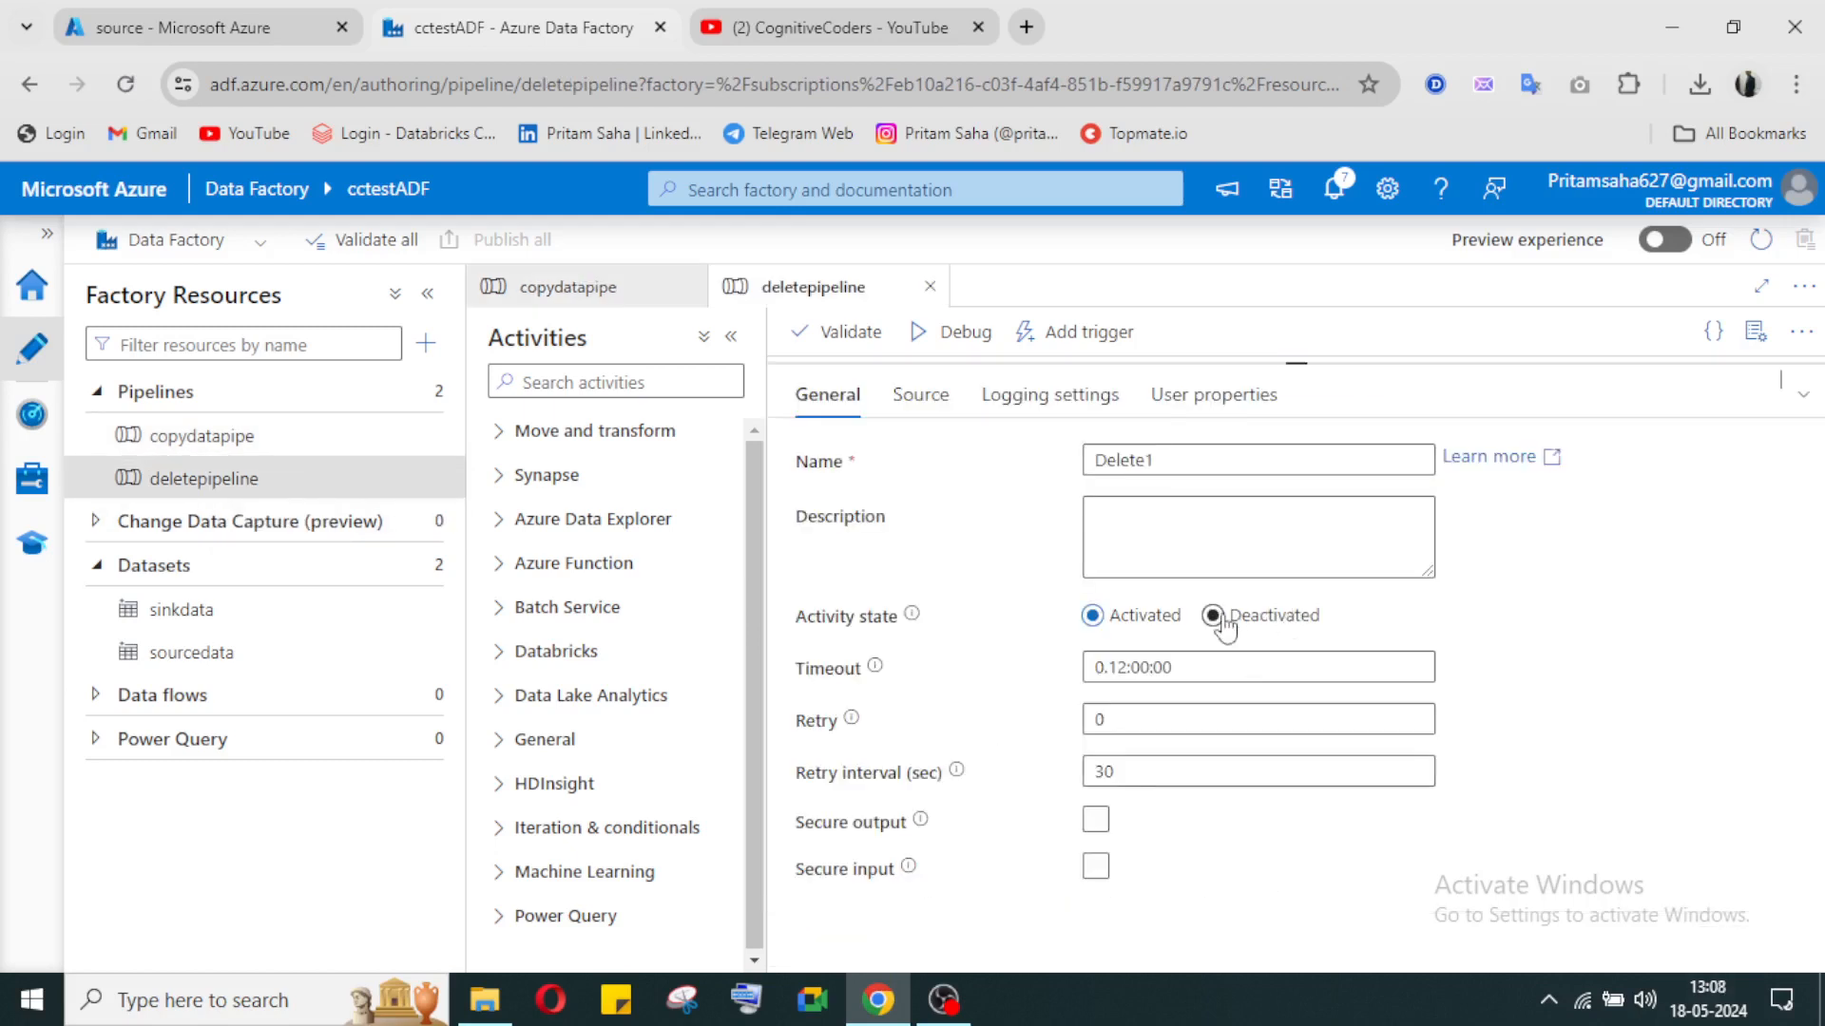
{"action": "left_click", "coordinate": [941, 404]}
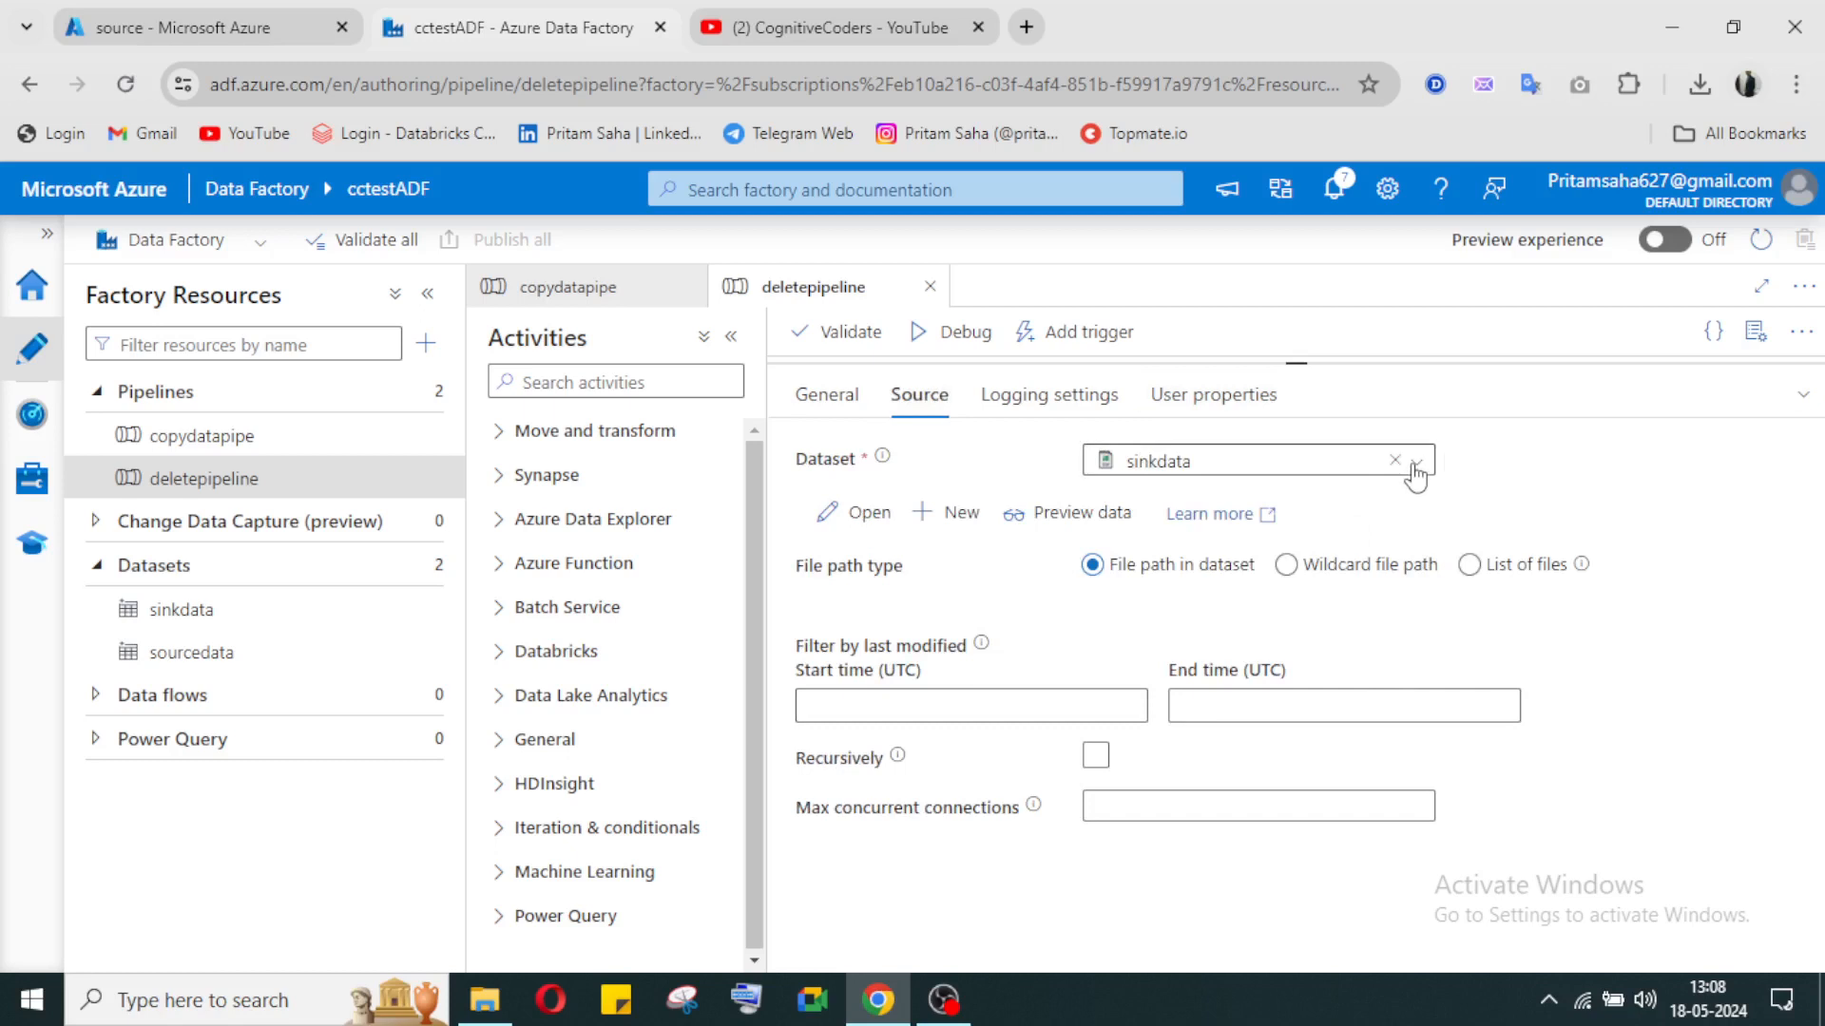
{"action": "left_click", "coordinate": [1414, 464]}
{"action": "left_click", "coordinate": [1252, 540]}
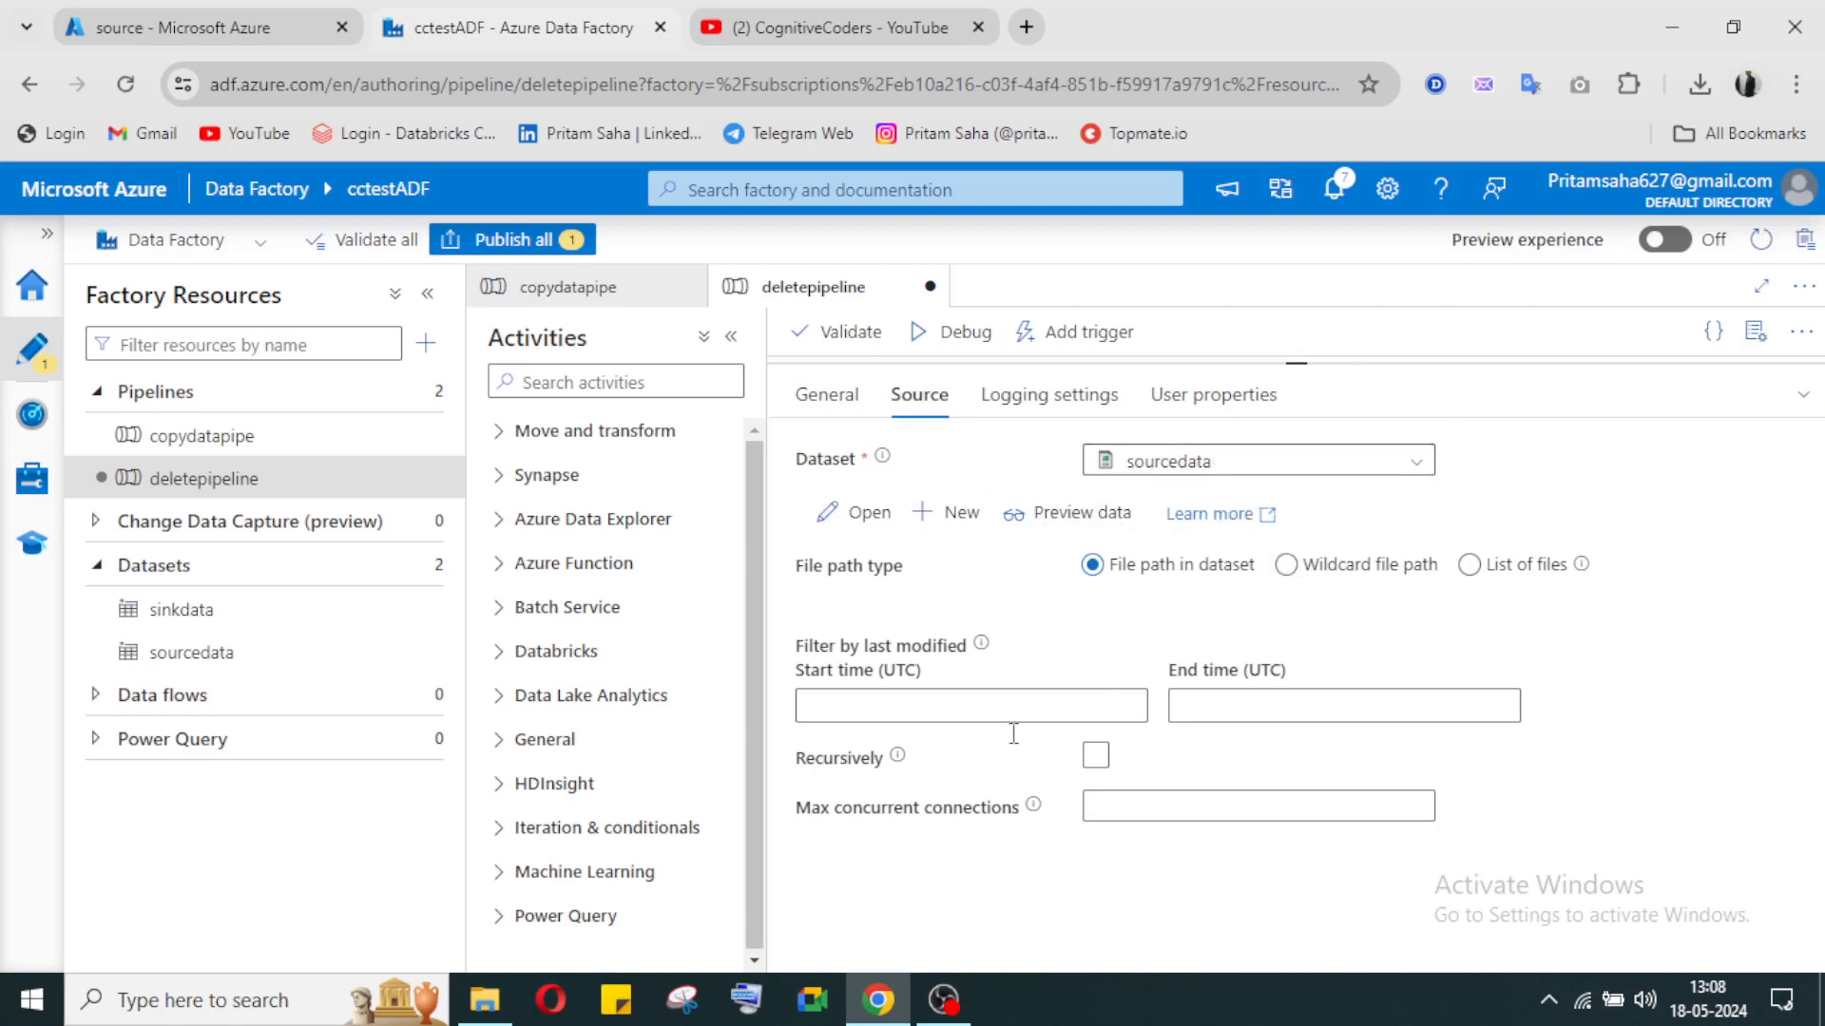
Step: Set the Delete activity's logging folder path to source and test the cctestdl linked service connection
{"action": "left_click", "coordinate": [1062, 404]}
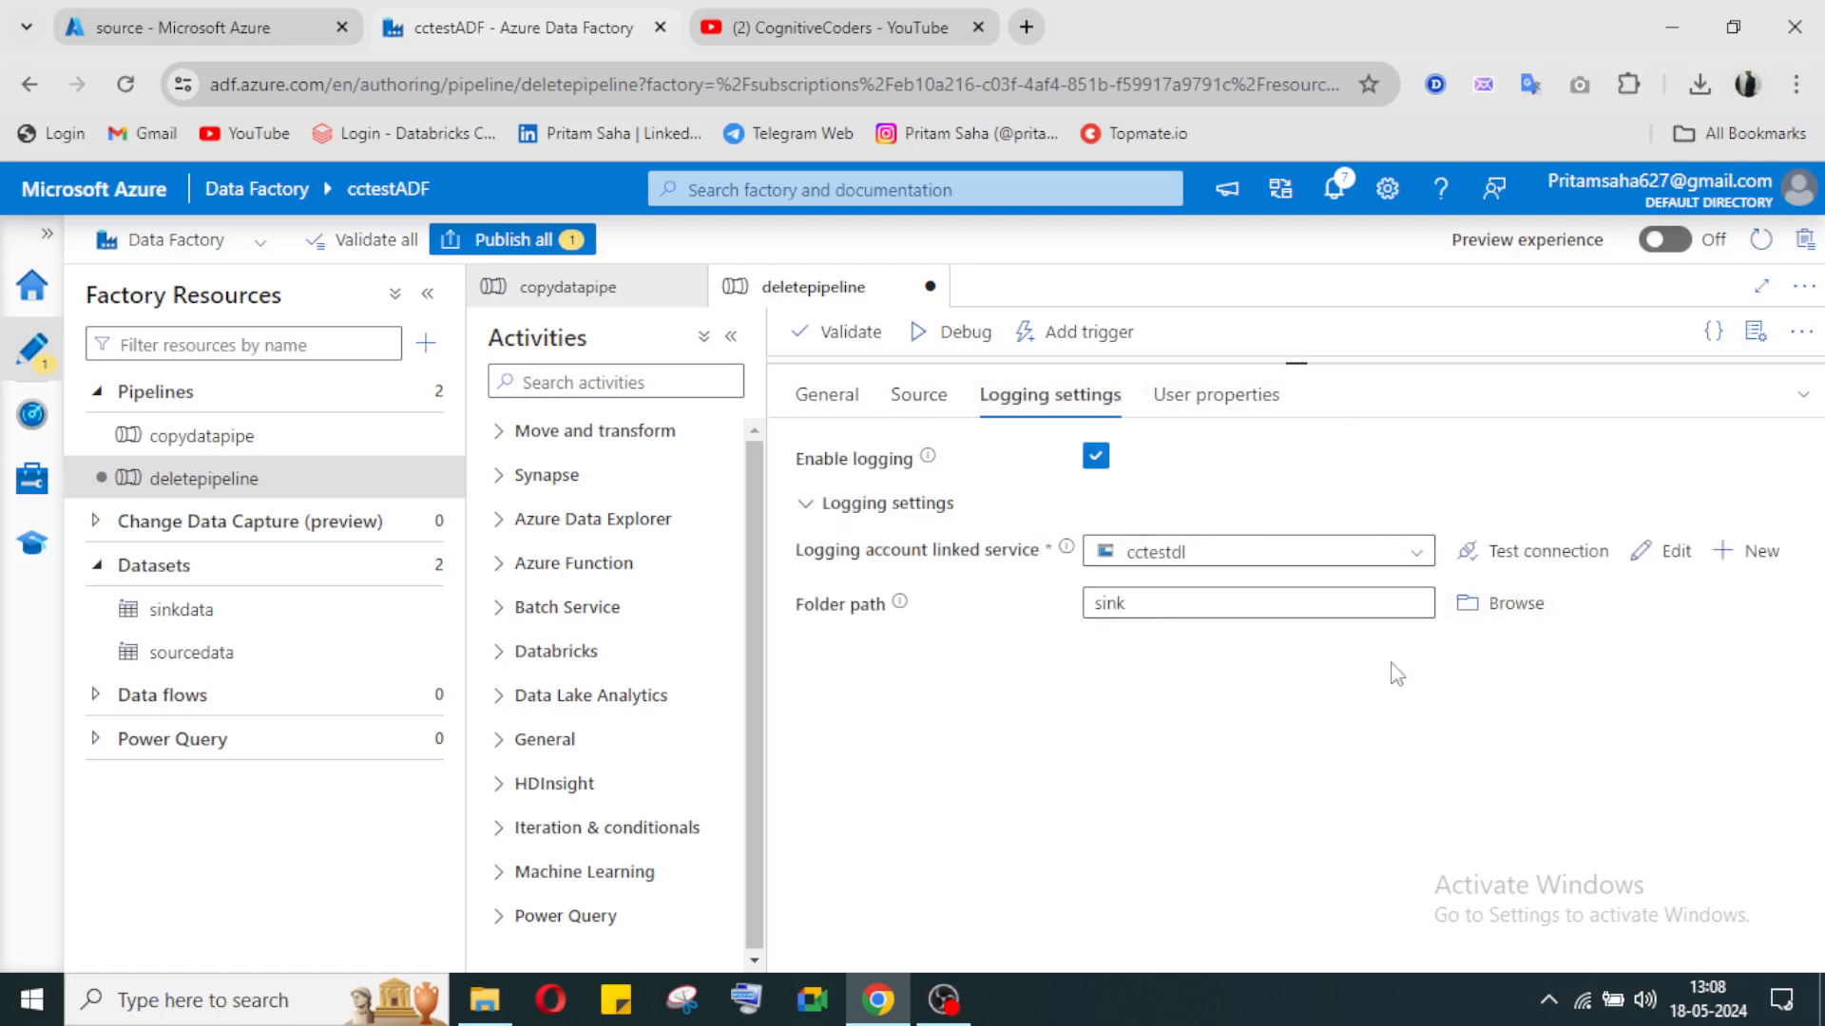
{"action": "left_click", "coordinate": [1501, 605]}
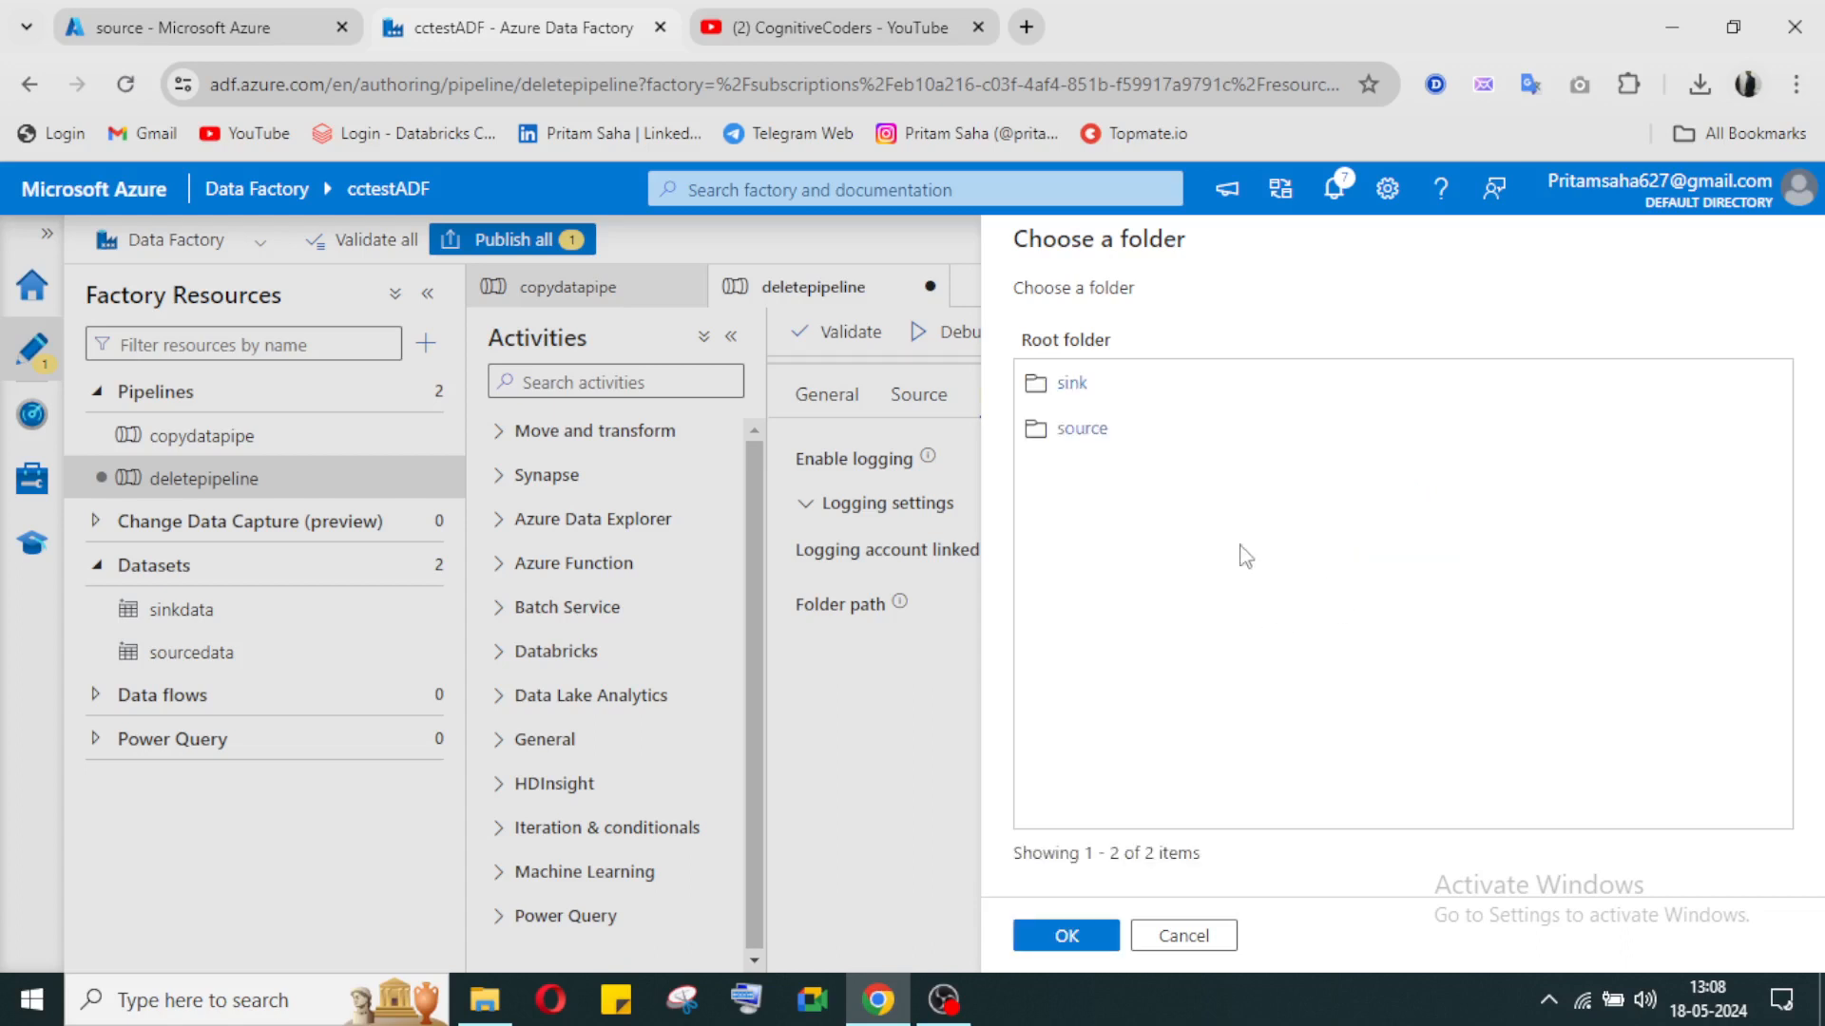
{"action": "left_click", "coordinate": [1079, 430]}
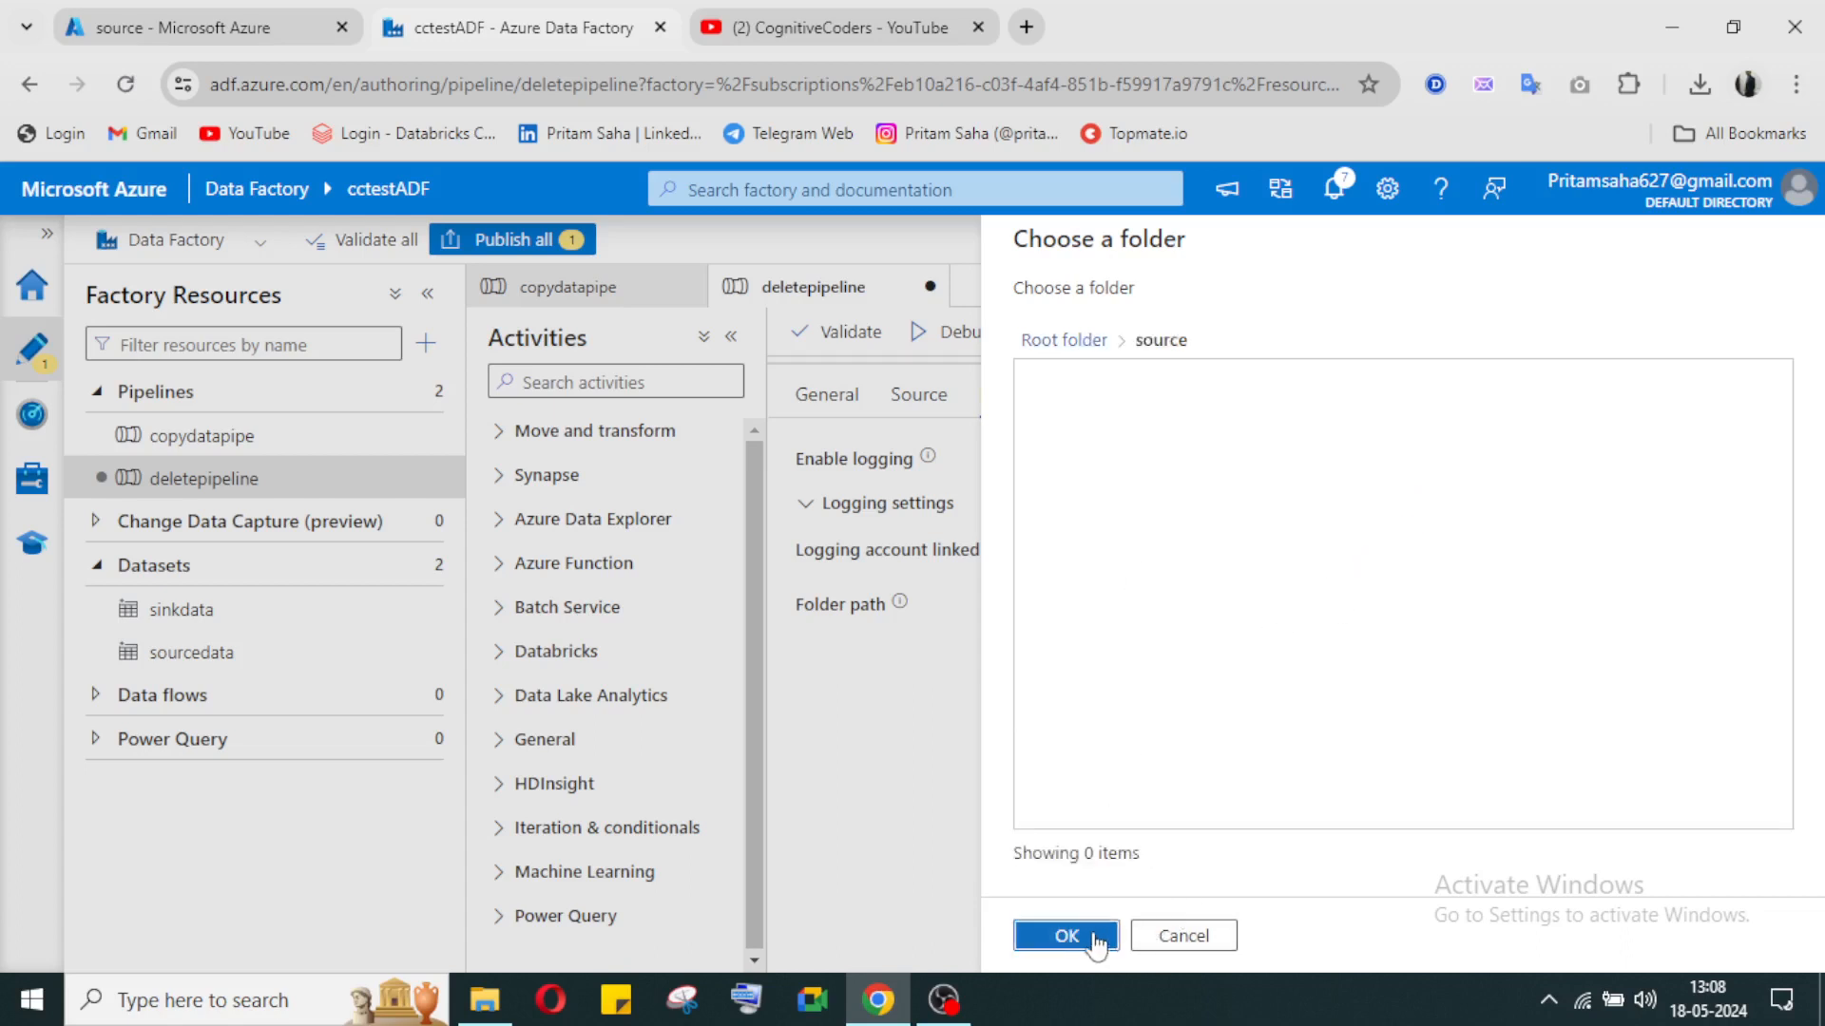
{"action": "left_click", "coordinate": [1066, 936]}
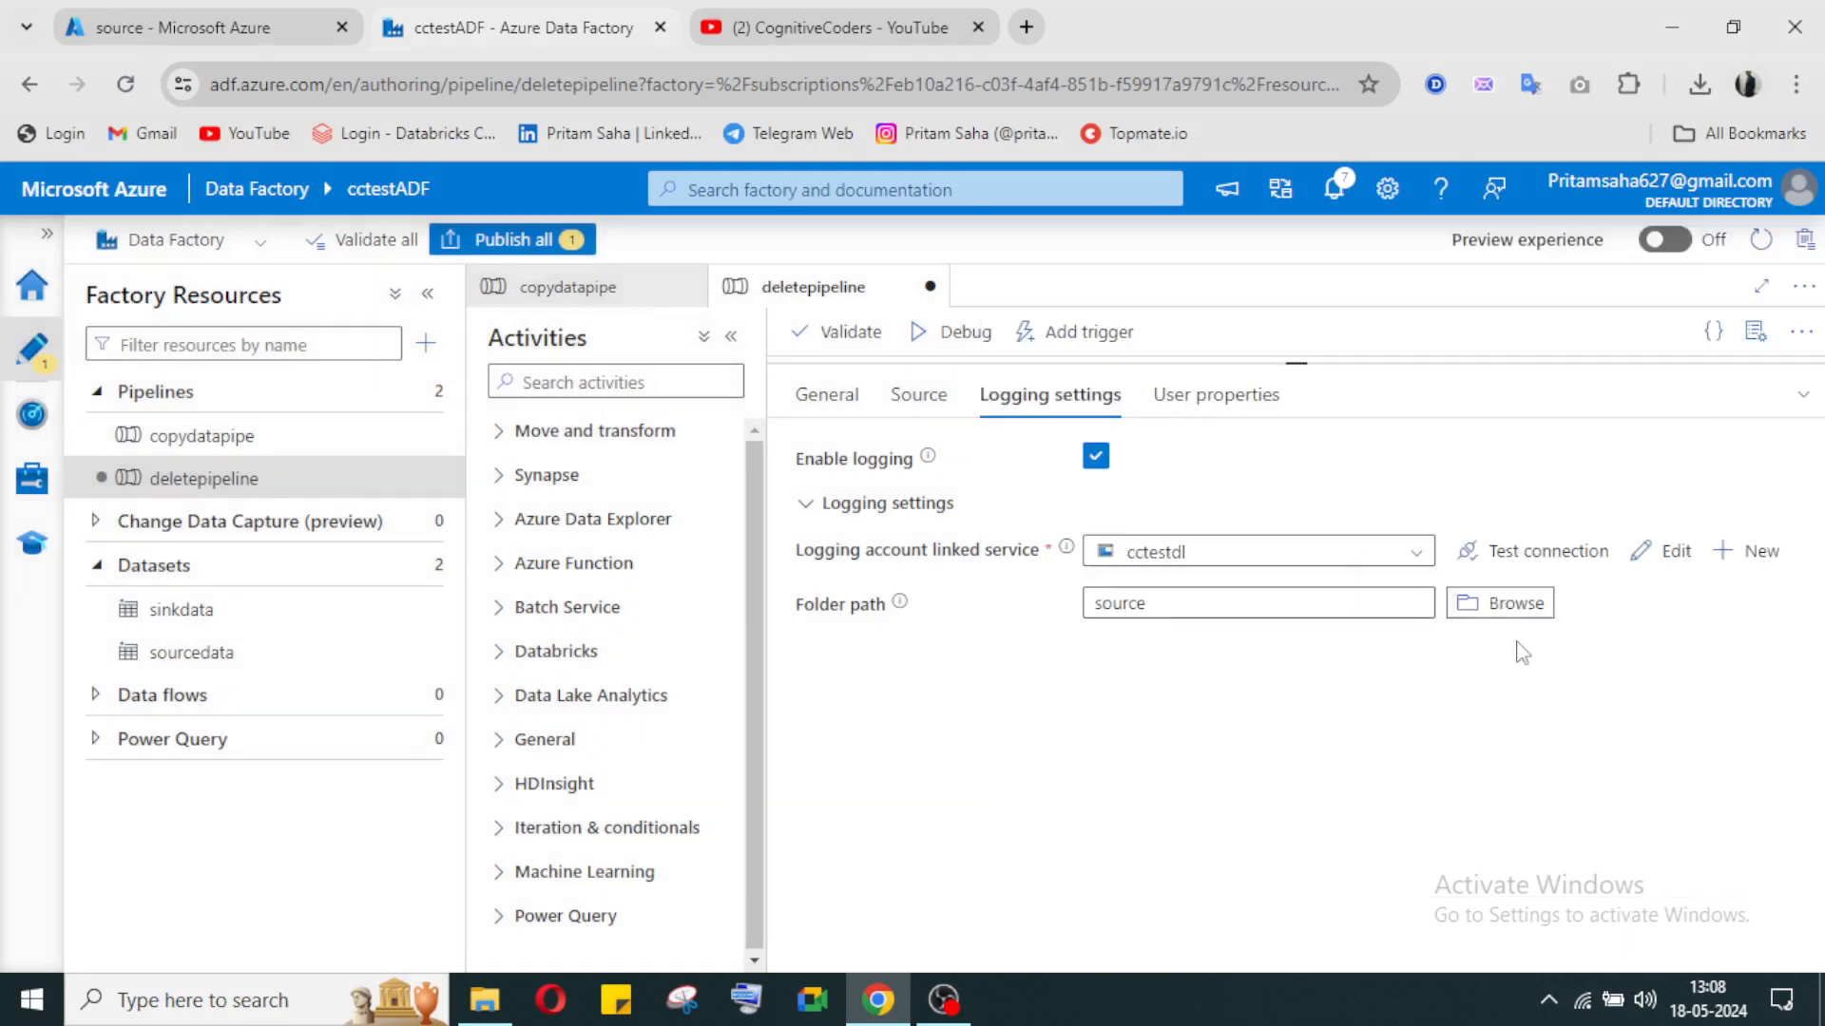
{"action": "left_click", "coordinate": [1561, 569]}
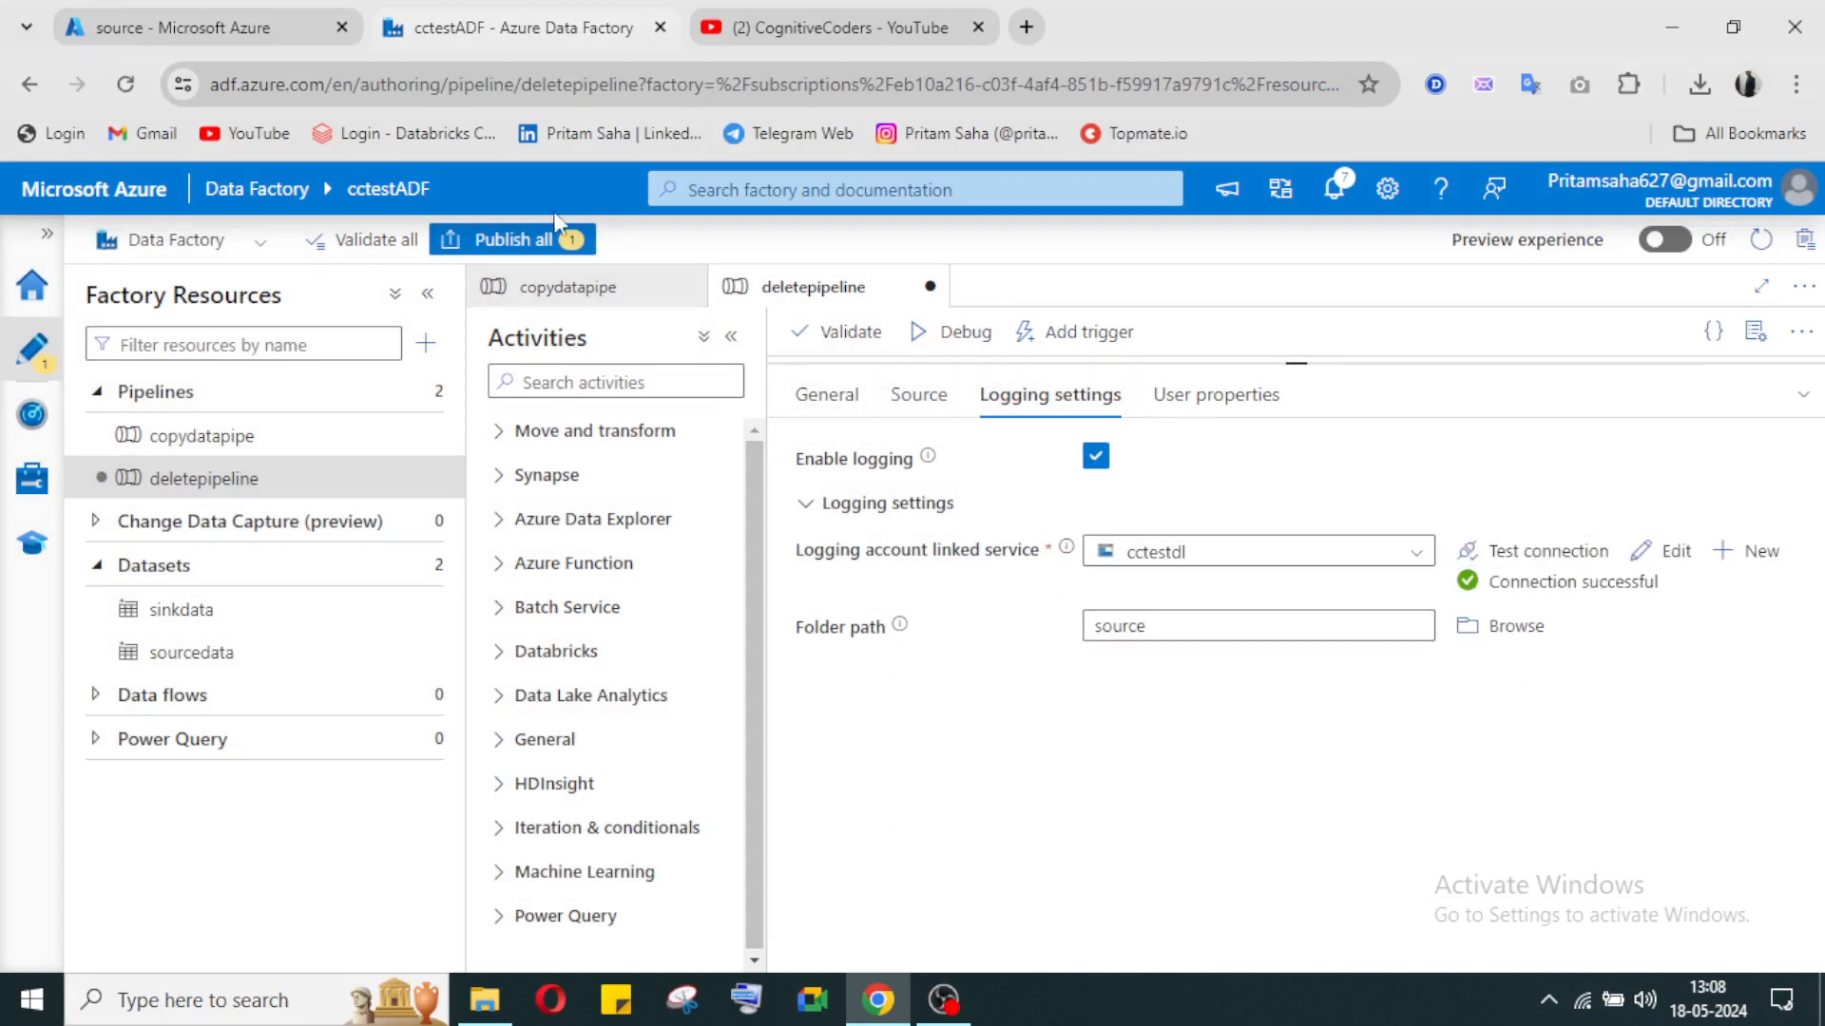
Step: Publish the pending changes to deletepipeline
{"action": "left_click", "coordinate": [527, 241]}
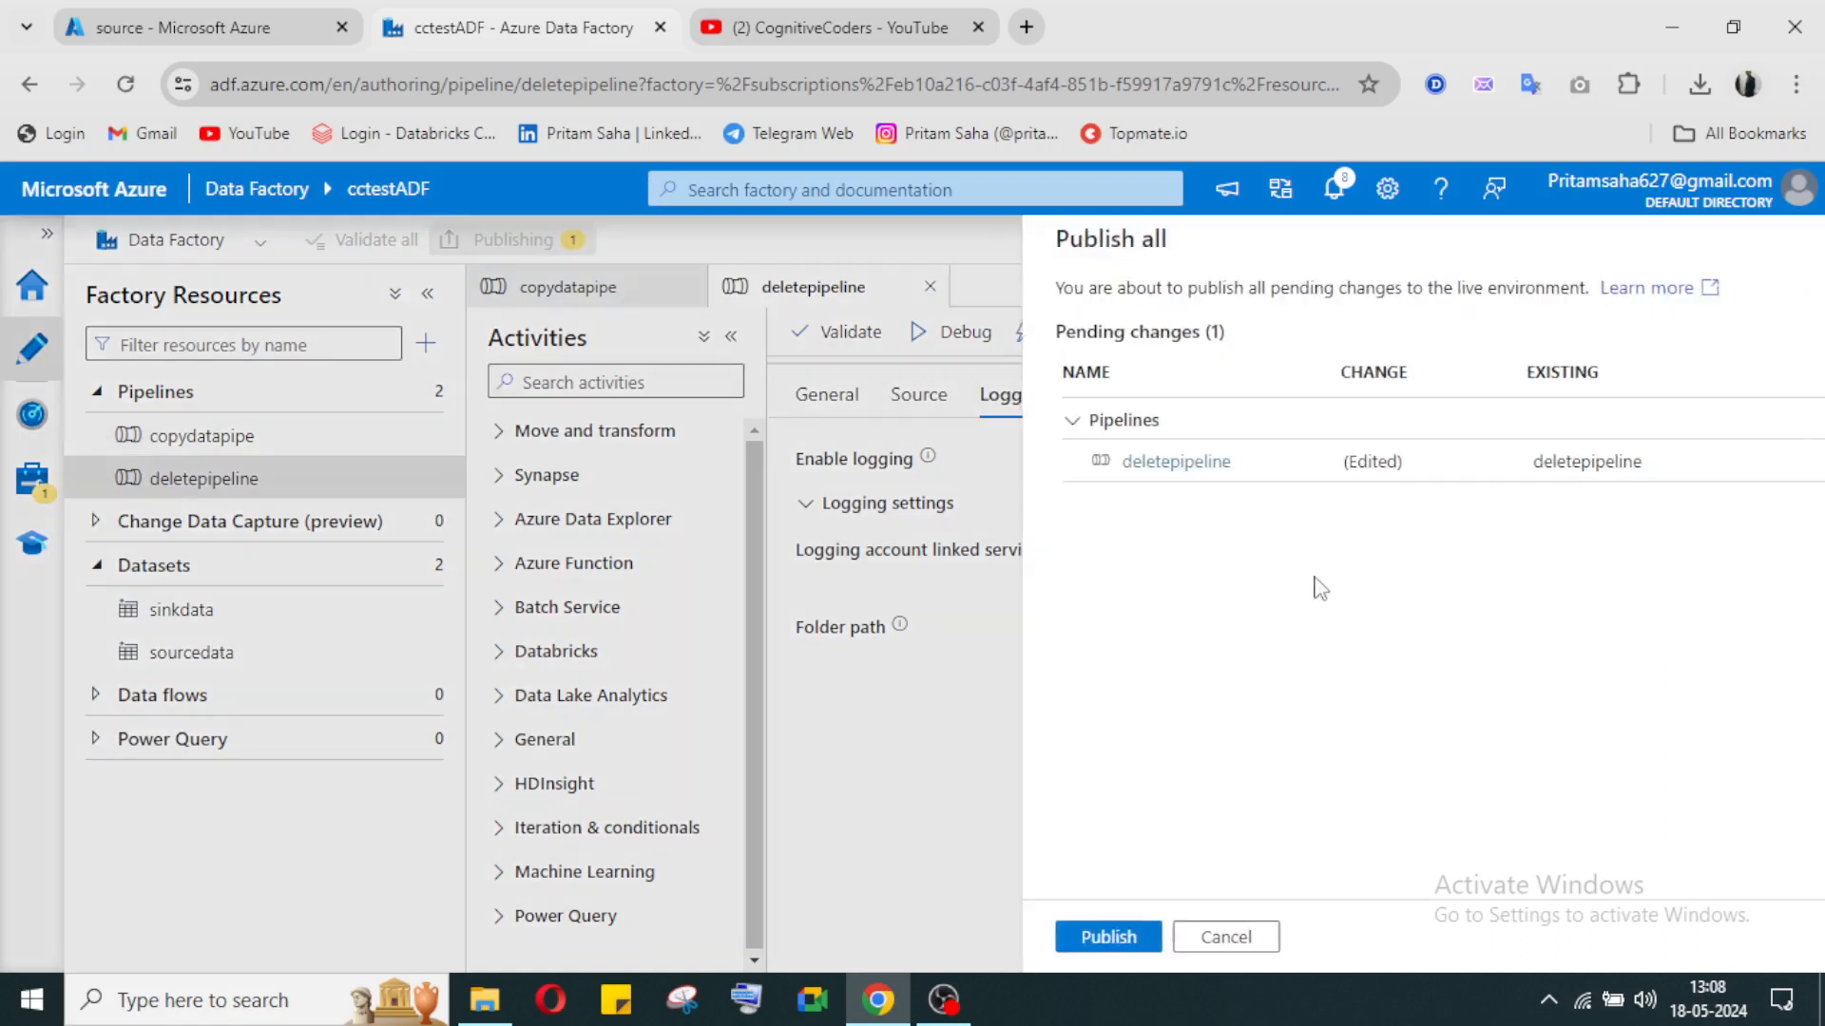
{"action": "left_click", "coordinate": [1084, 934]}
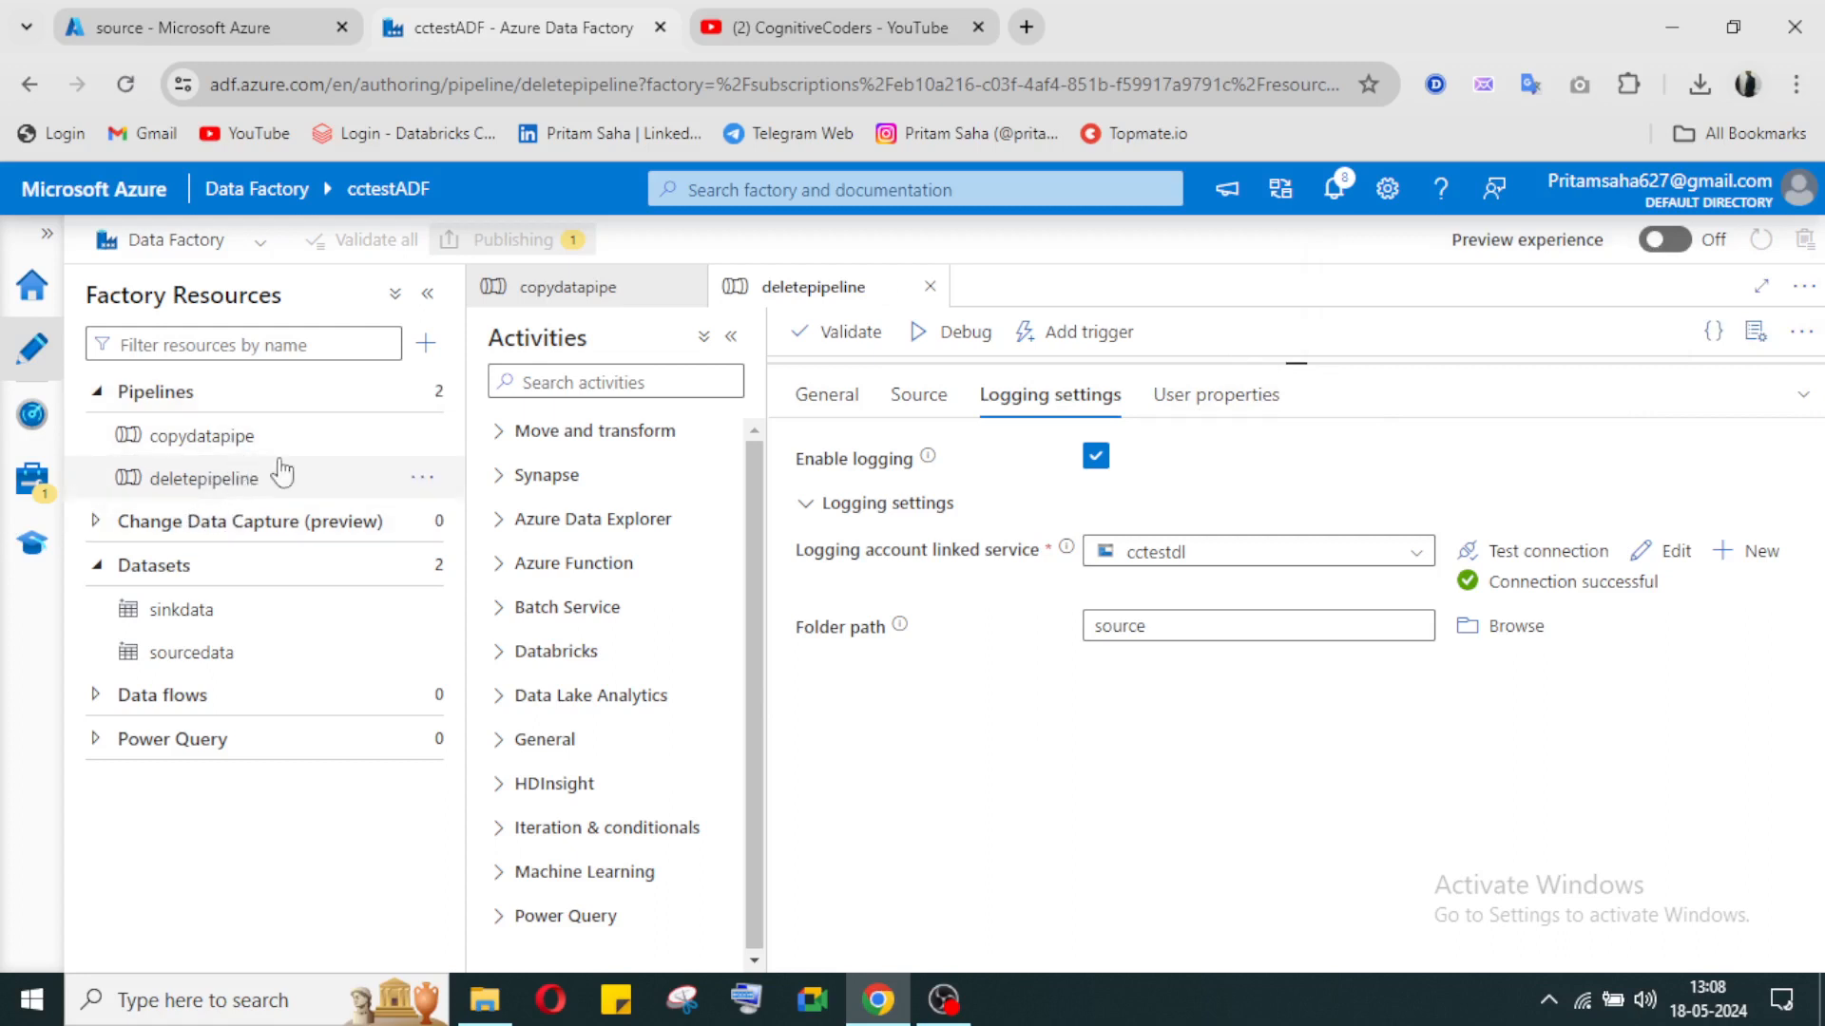
{"action": "left_click", "coordinate": [45, 494]}
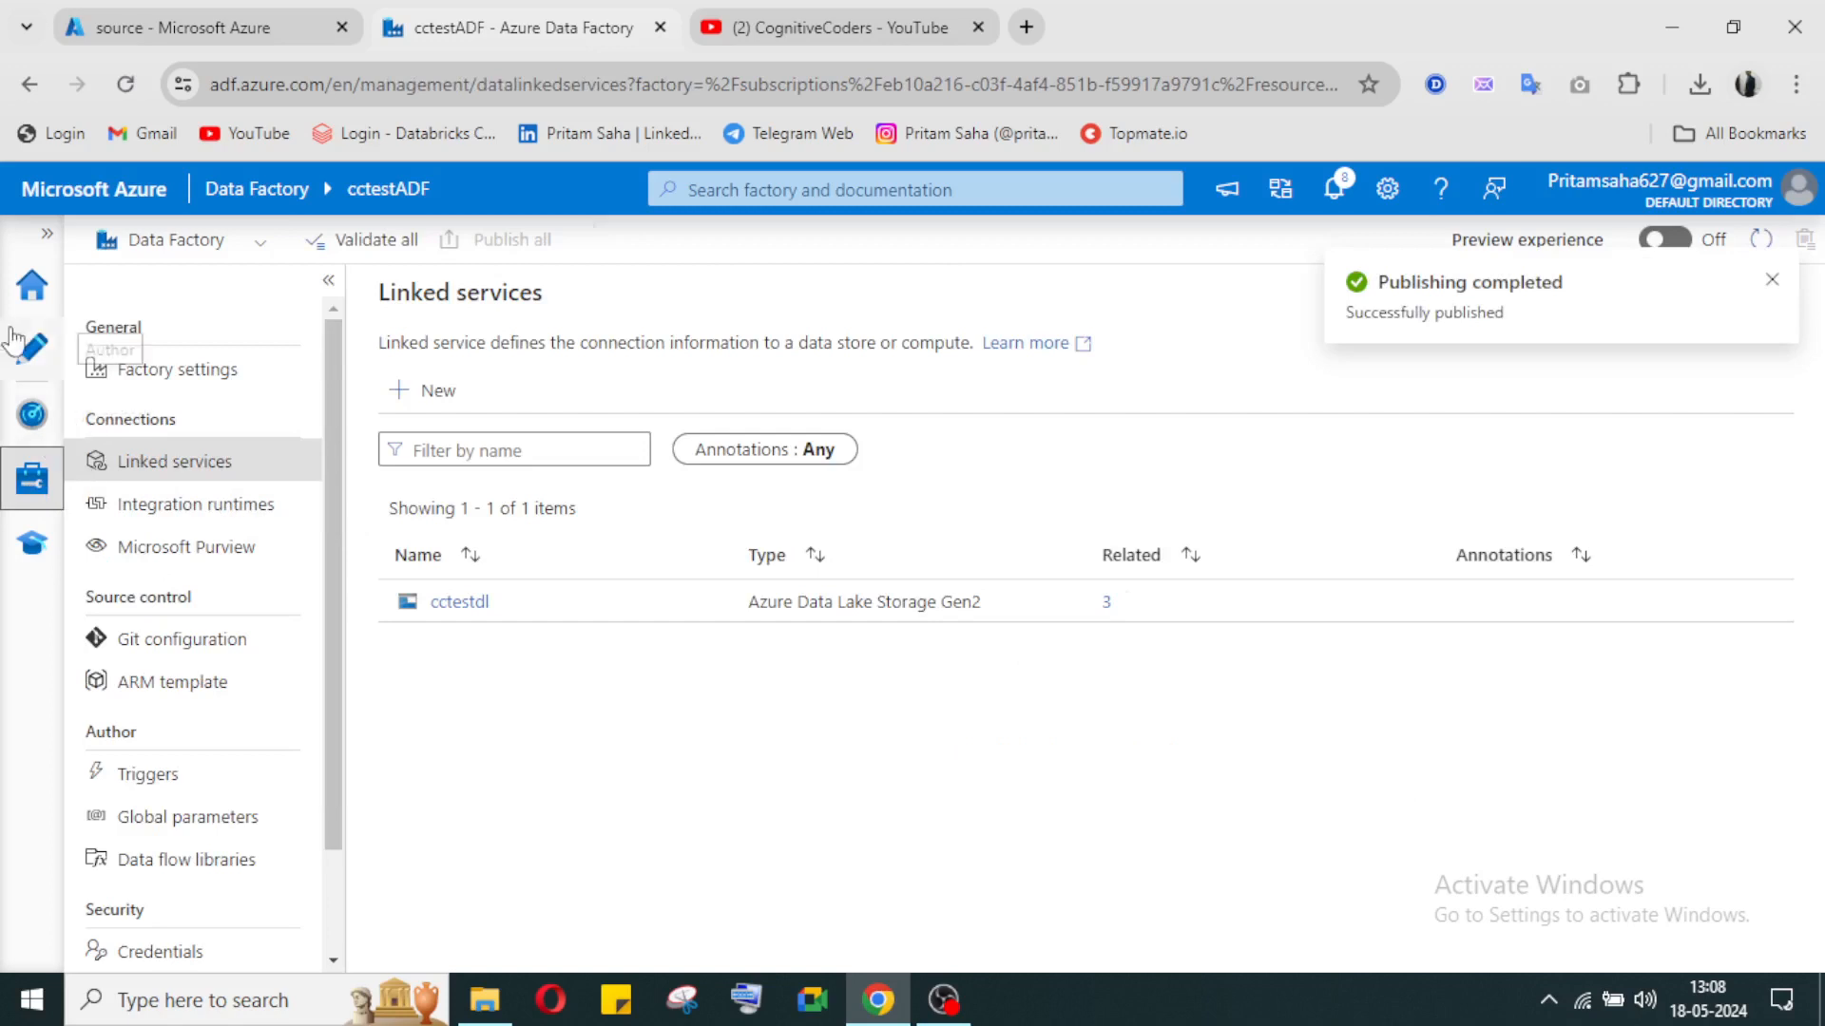
{"action": "left_click", "coordinate": [29, 367]}
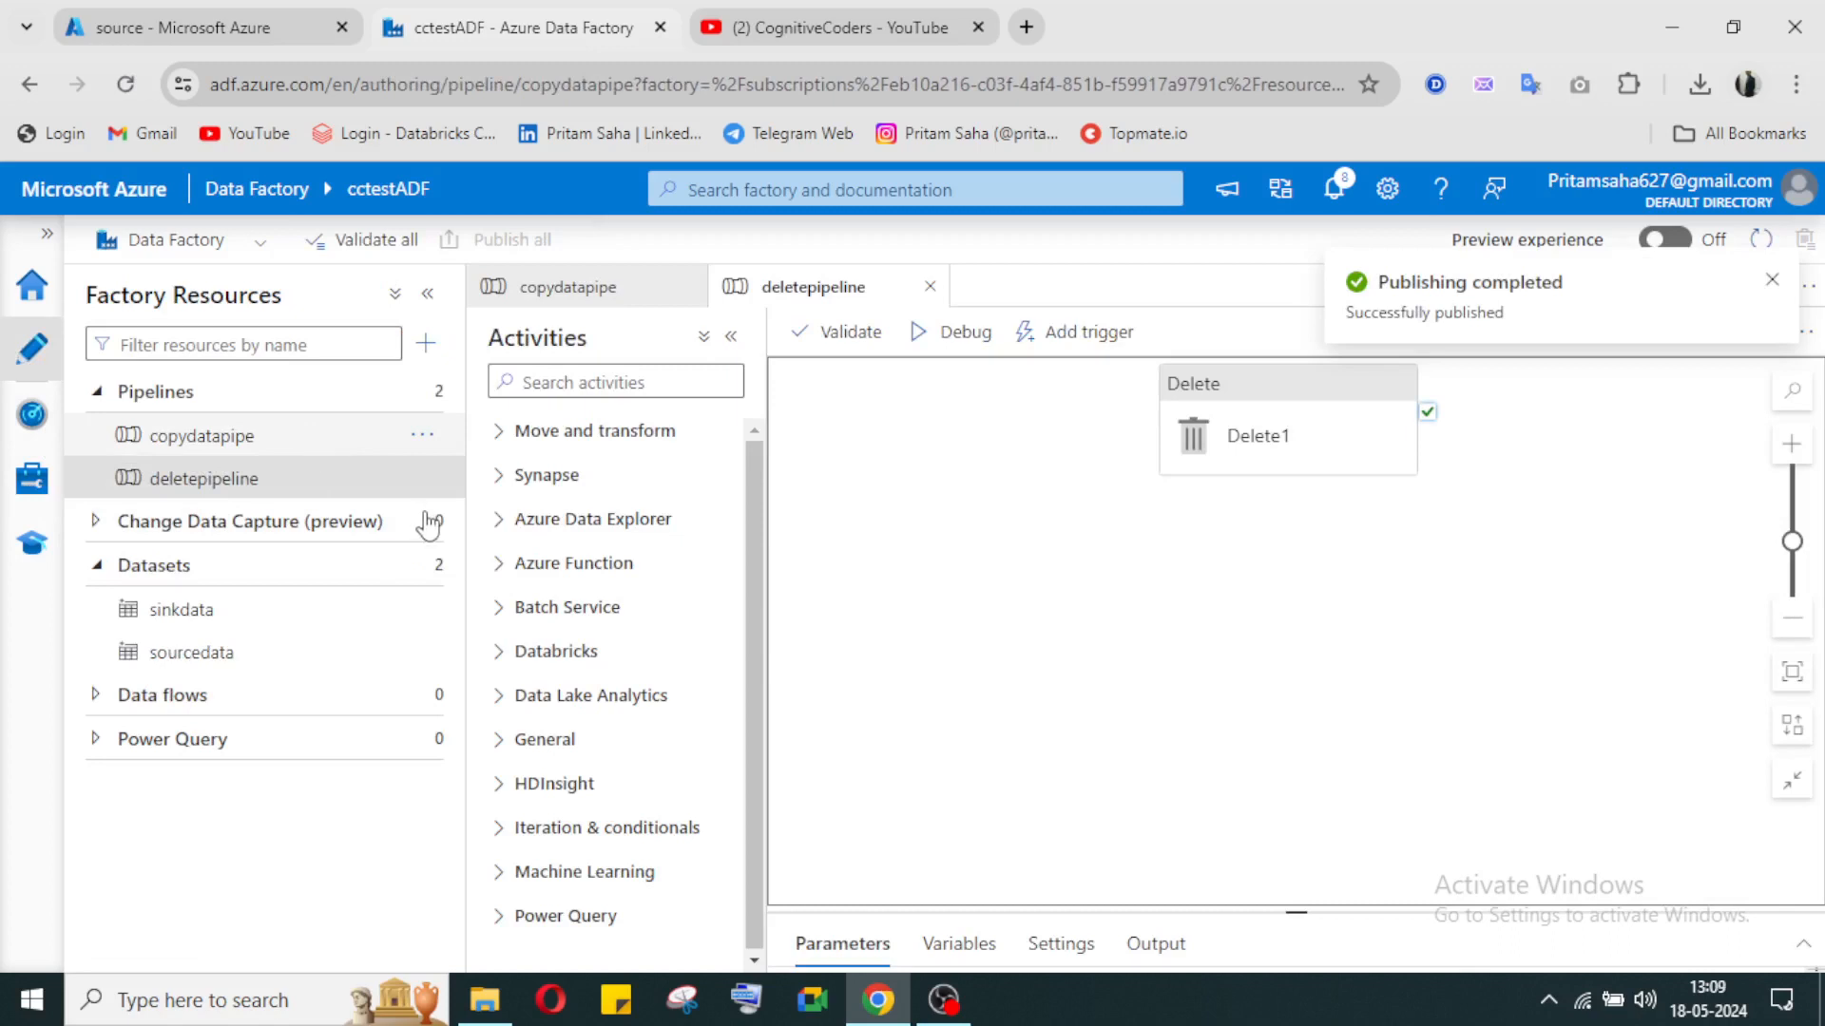
Step: Reposition the Copy data activity in copydatapipe to make room beside it, and expand the General activities group
{"action": "left_click", "coordinate": [171, 440]}
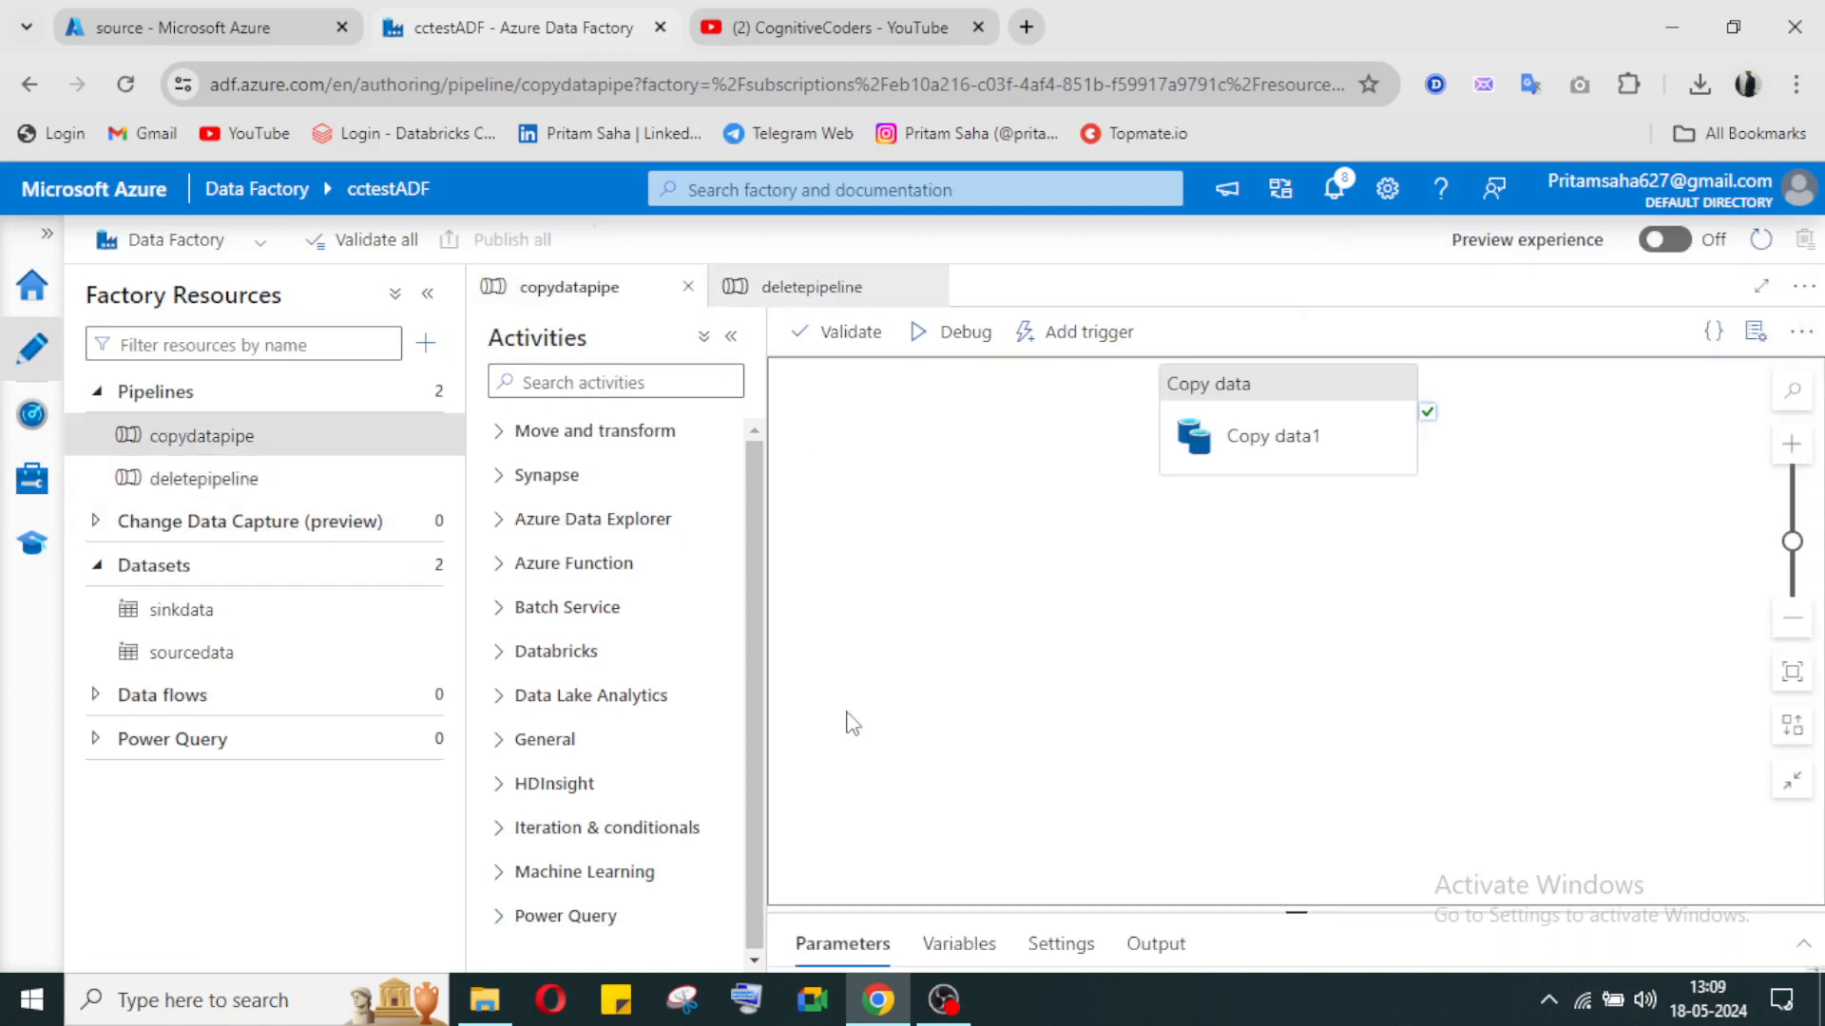
{"action": "left_click_drag", "start_coordinate": [1292, 400], "coordinate": [1019, 515]}
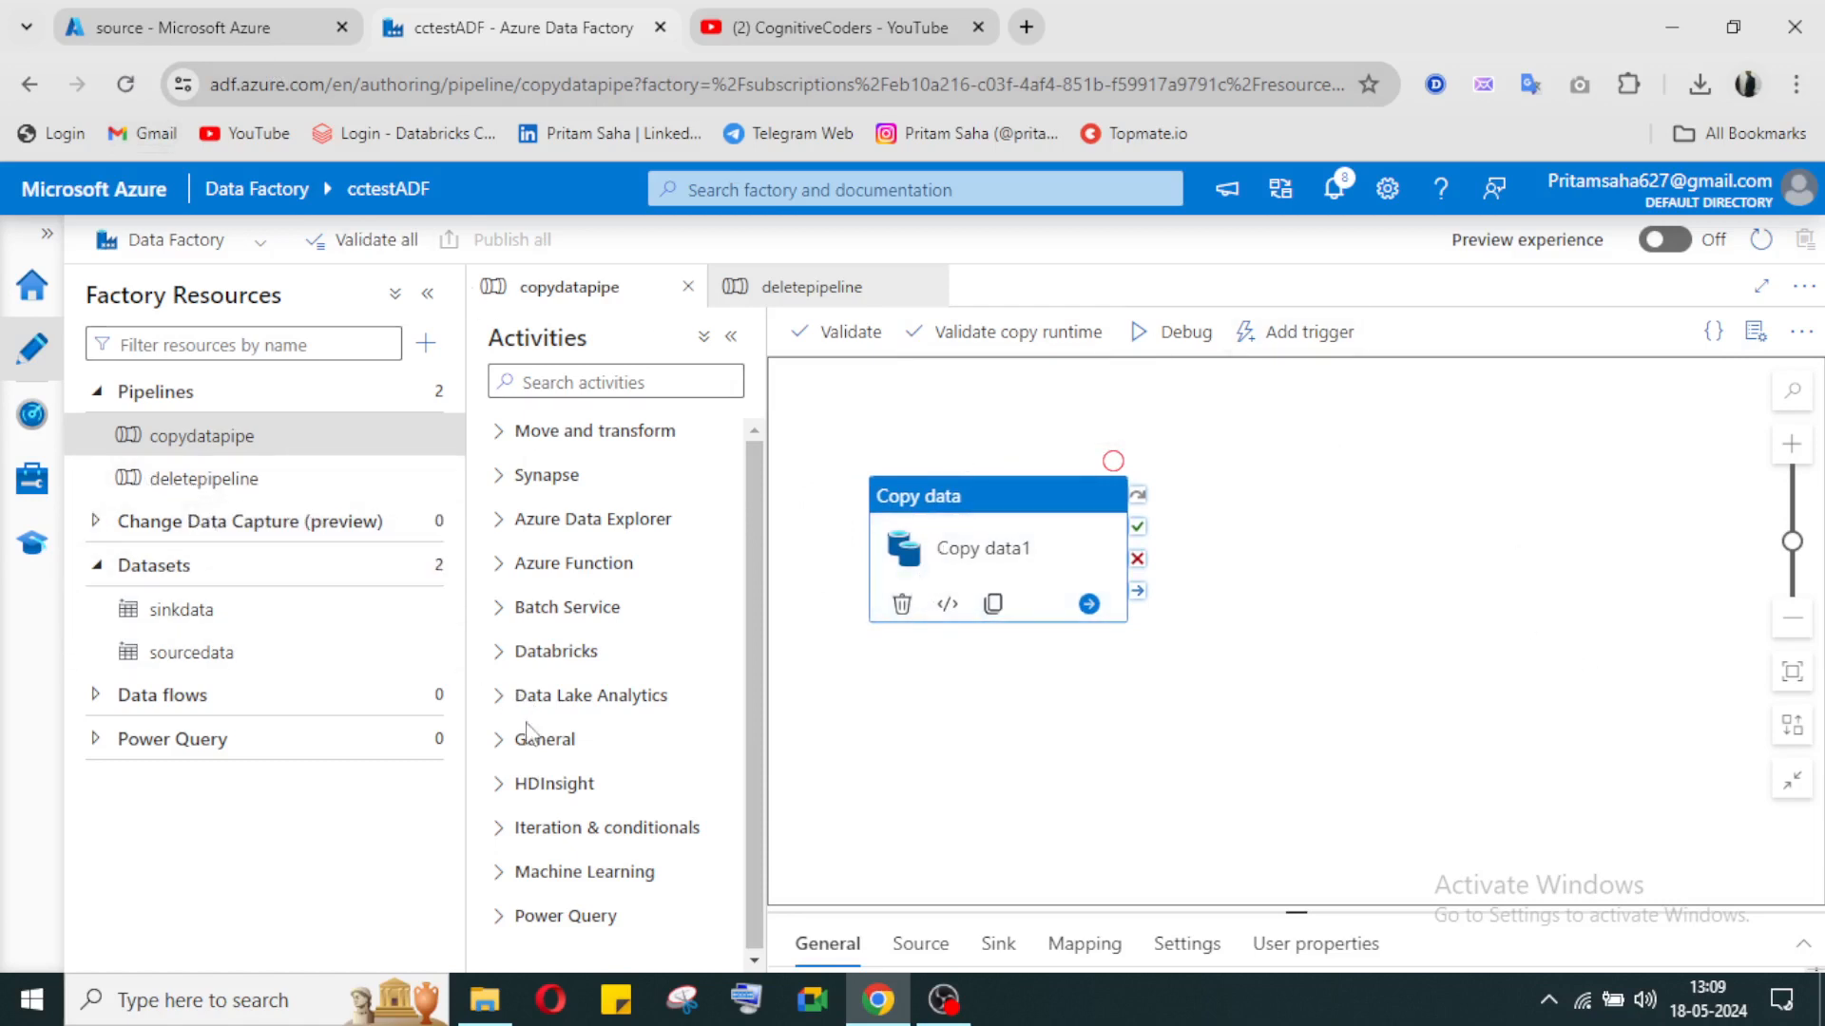
{"action": "left_click", "coordinate": [510, 751]}
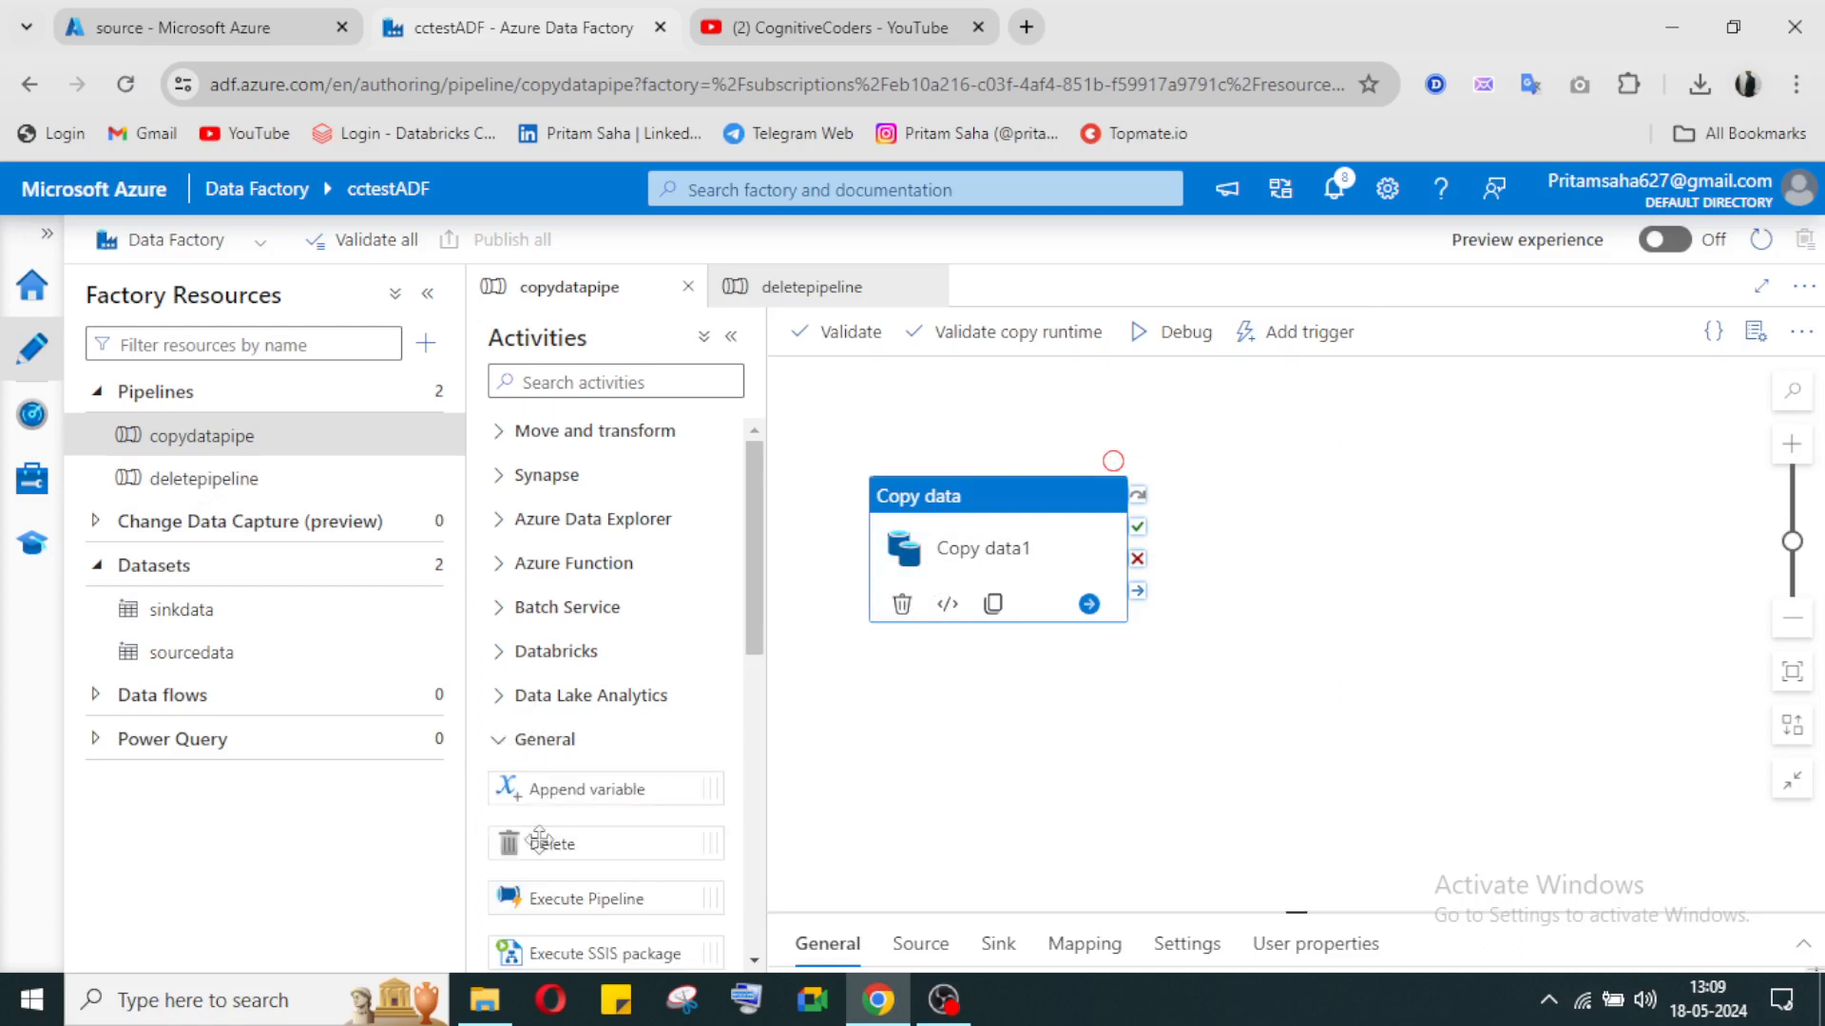
{"action": "left_click_drag", "start_coordinate": [538, 841], "coordinate": [1403, 760]}
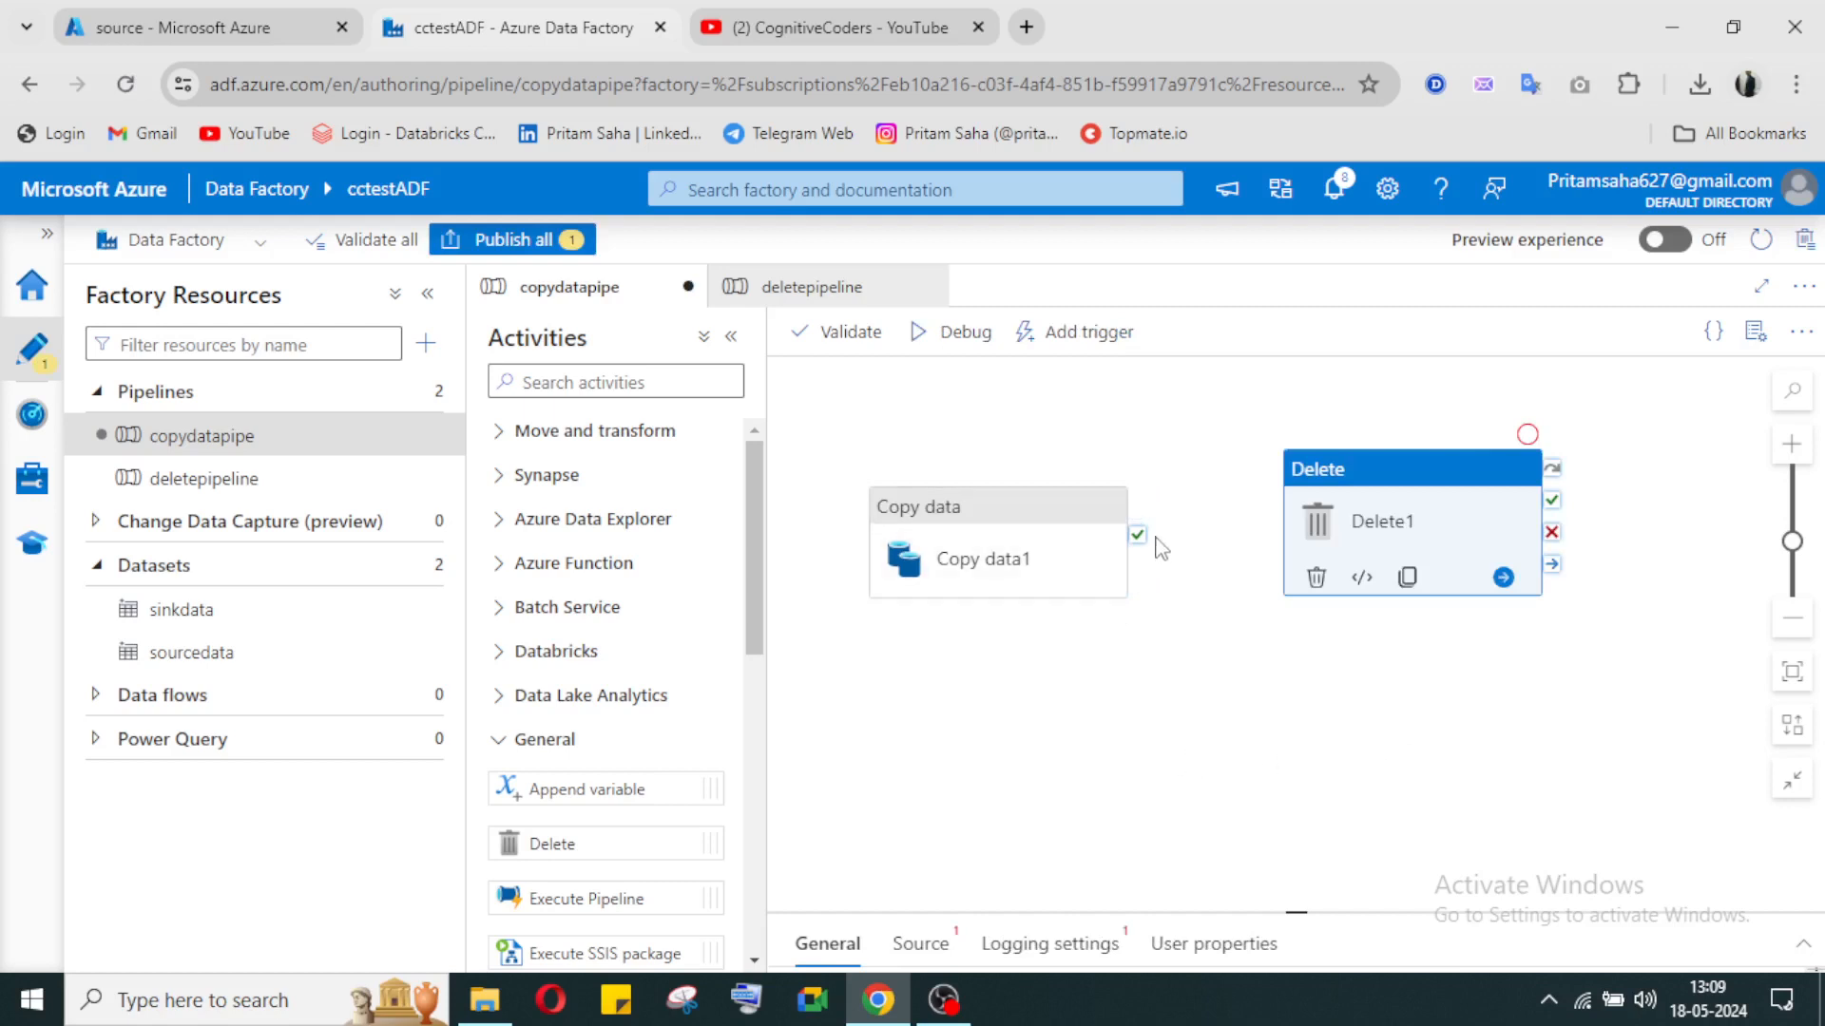
{"action": "left_click_drag", "start_coordinate": [1137, 535], "coordinate": [1307, 535]}
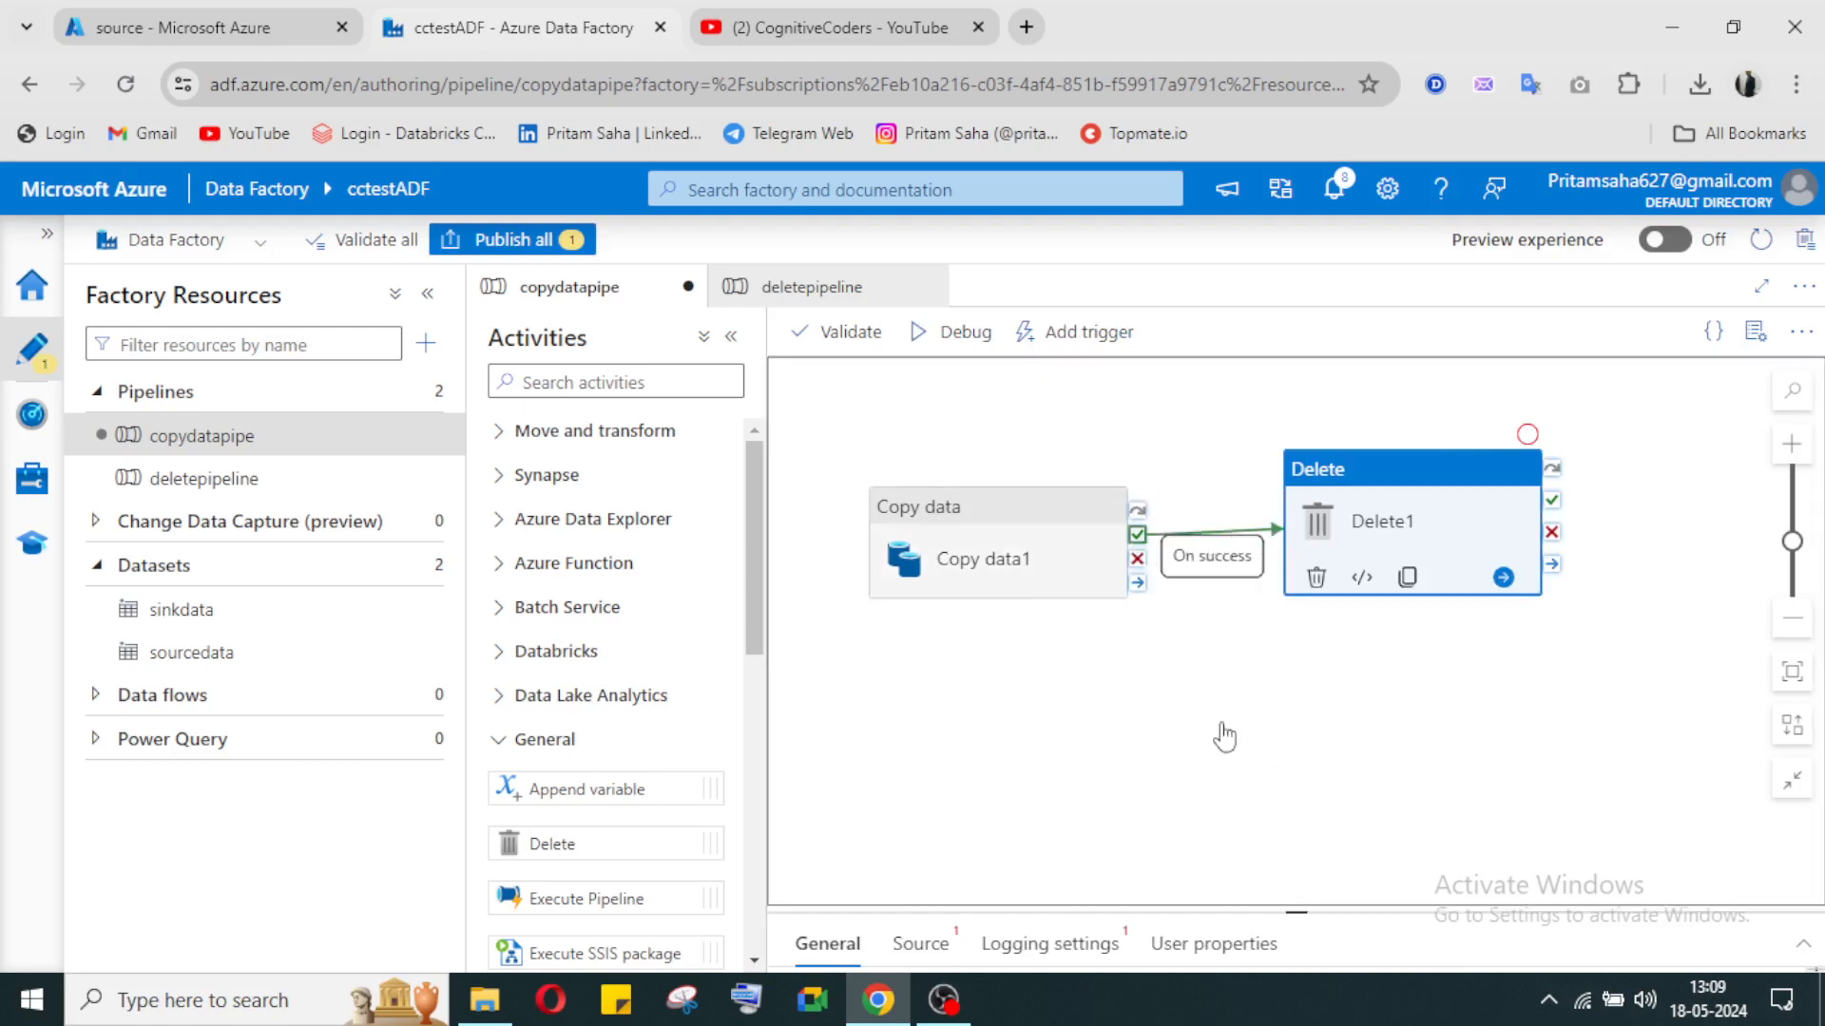
{"action": "left_click", "coordinate": [1205, 782]}
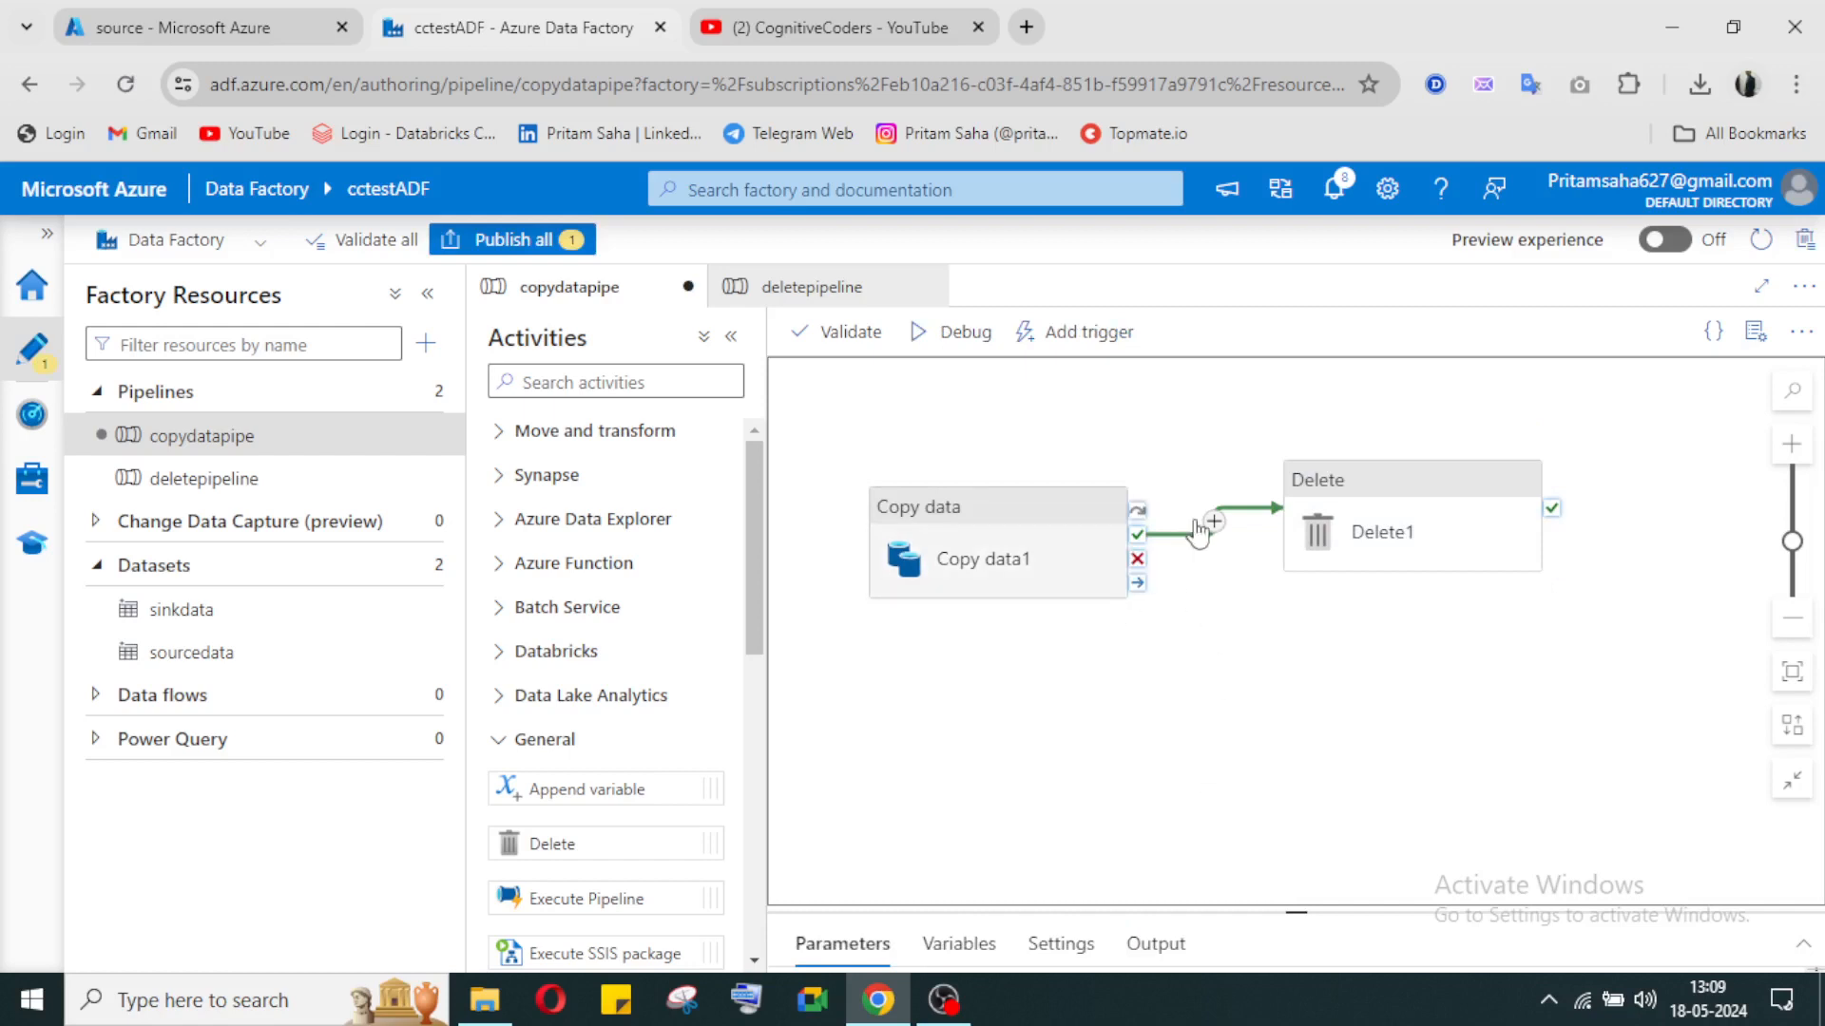
{"action": "left_click", "coordinate": [1387, 540]}
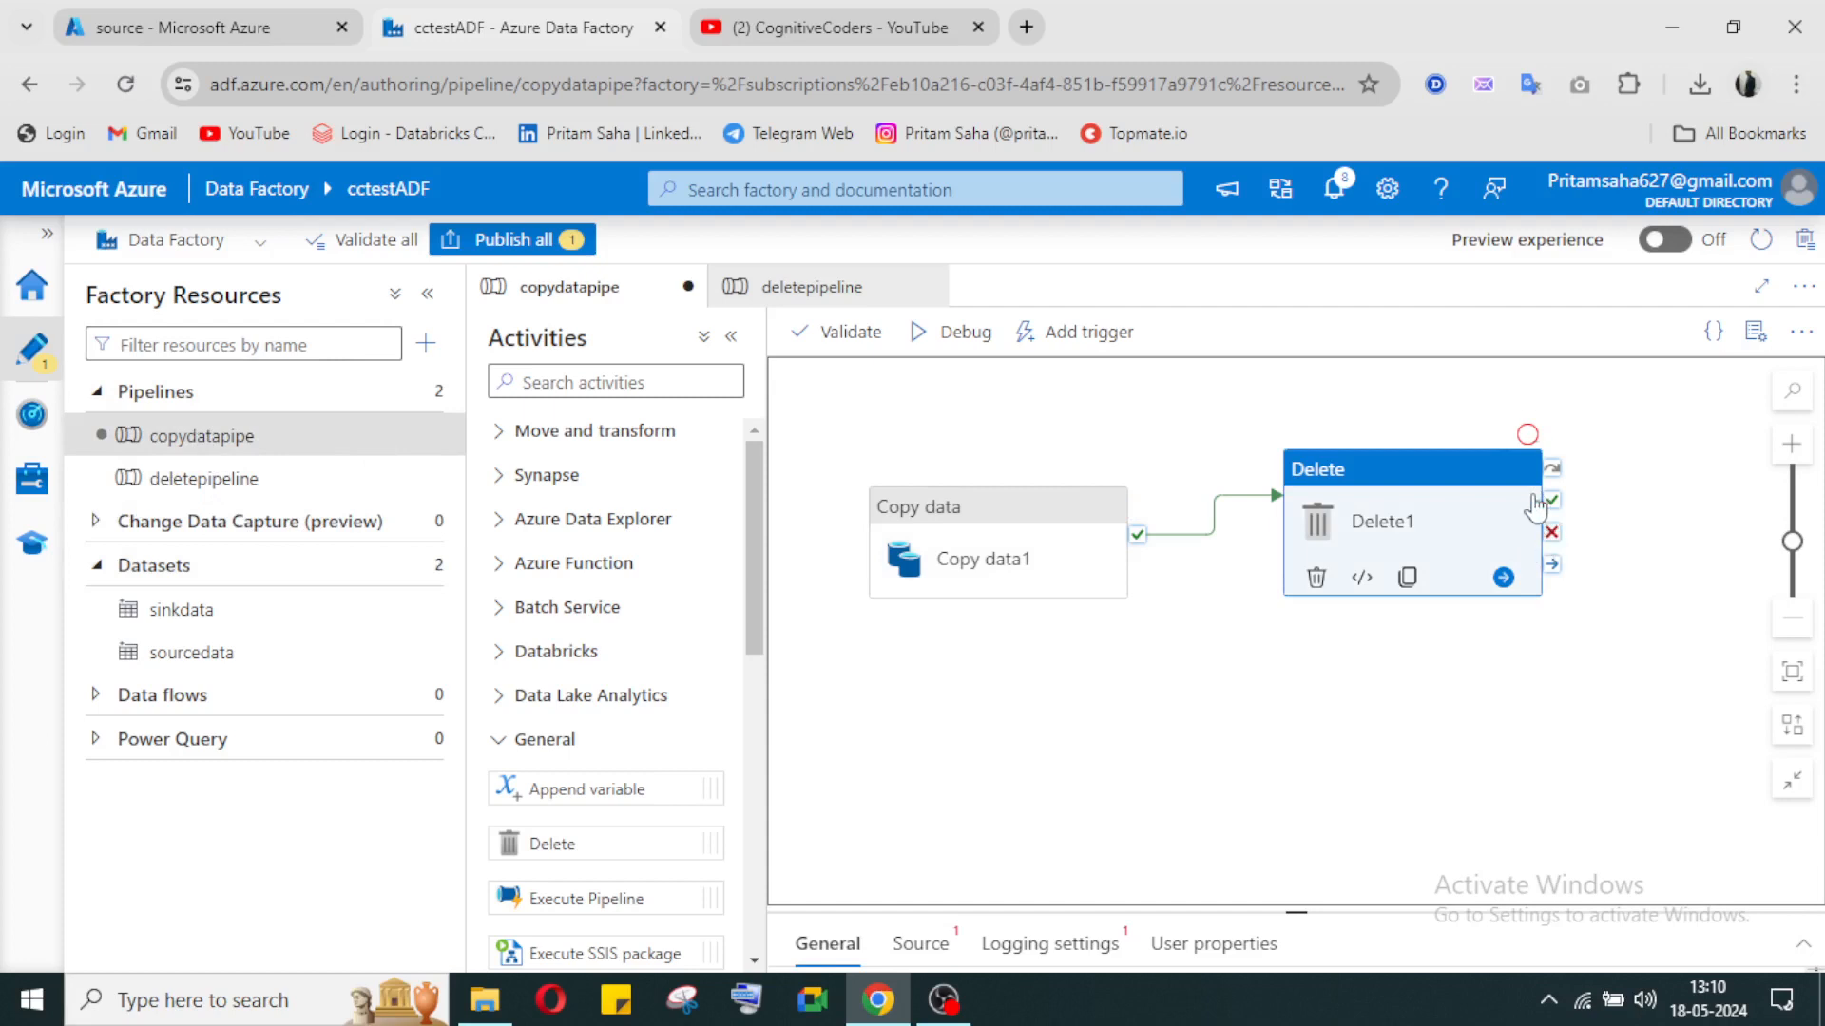
{"action": "left_click", "coordinate": [1316, 577]}
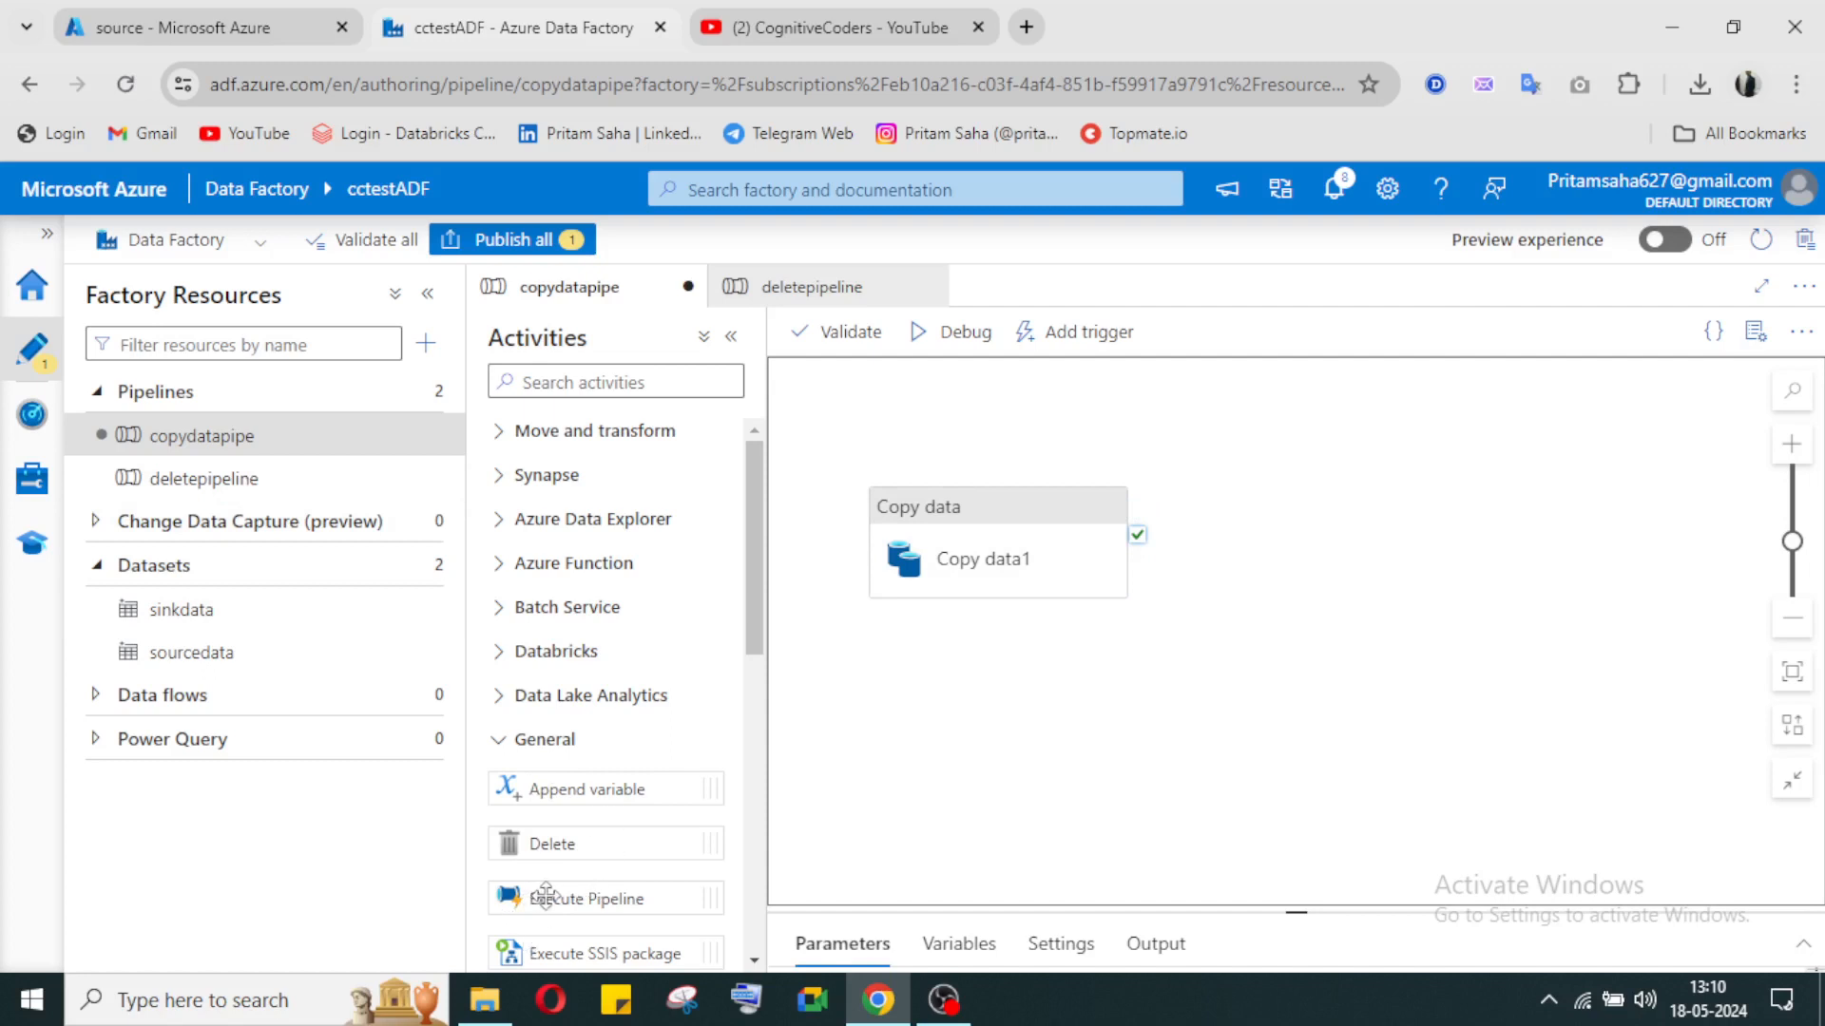
Step: Add an Execute Pipeline activity beside Copy data1 in copydatapipe and connect it with an On success dependency from Copy data1
{"action": "left_click_drag", "start_coordinate": [546, 893], "coordinate": [1490, 489]}
{"action": "left_click", "coordinate": [1352, 508]}
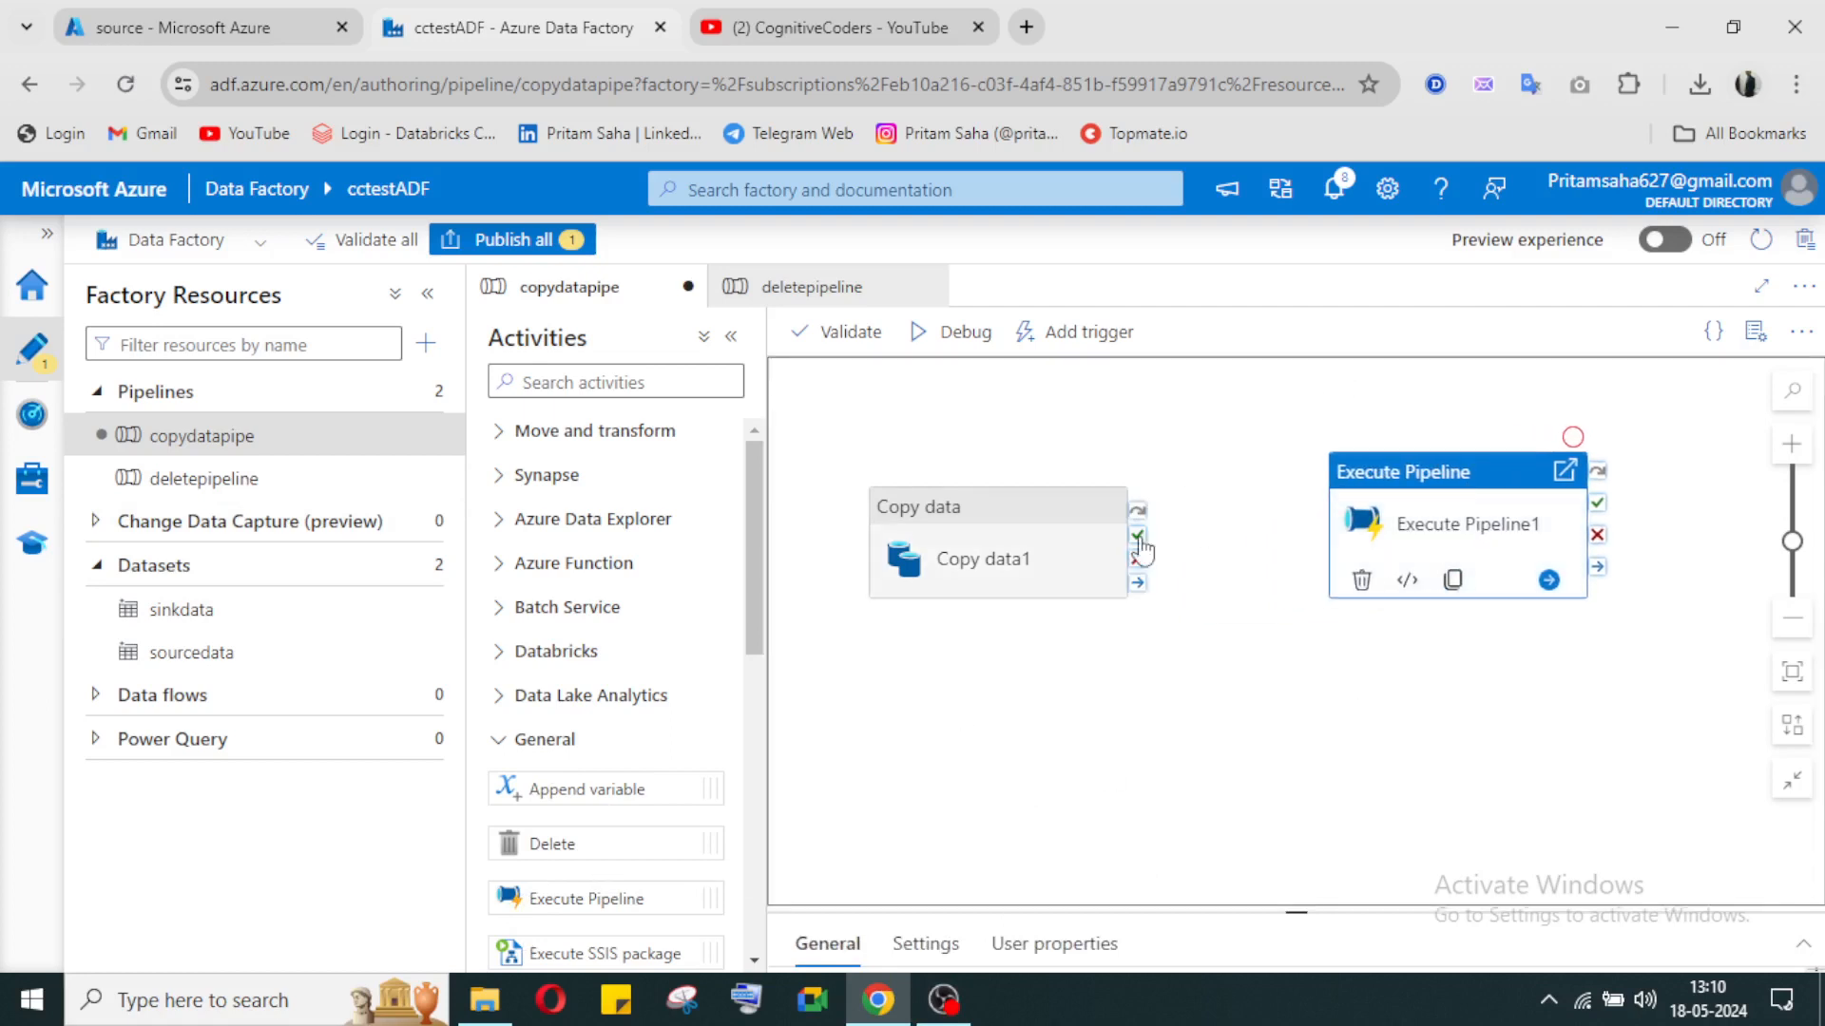
{"action": "left_click_drag", "start_coordinate": [1137, 537], "coordinate": [1336, 547]}
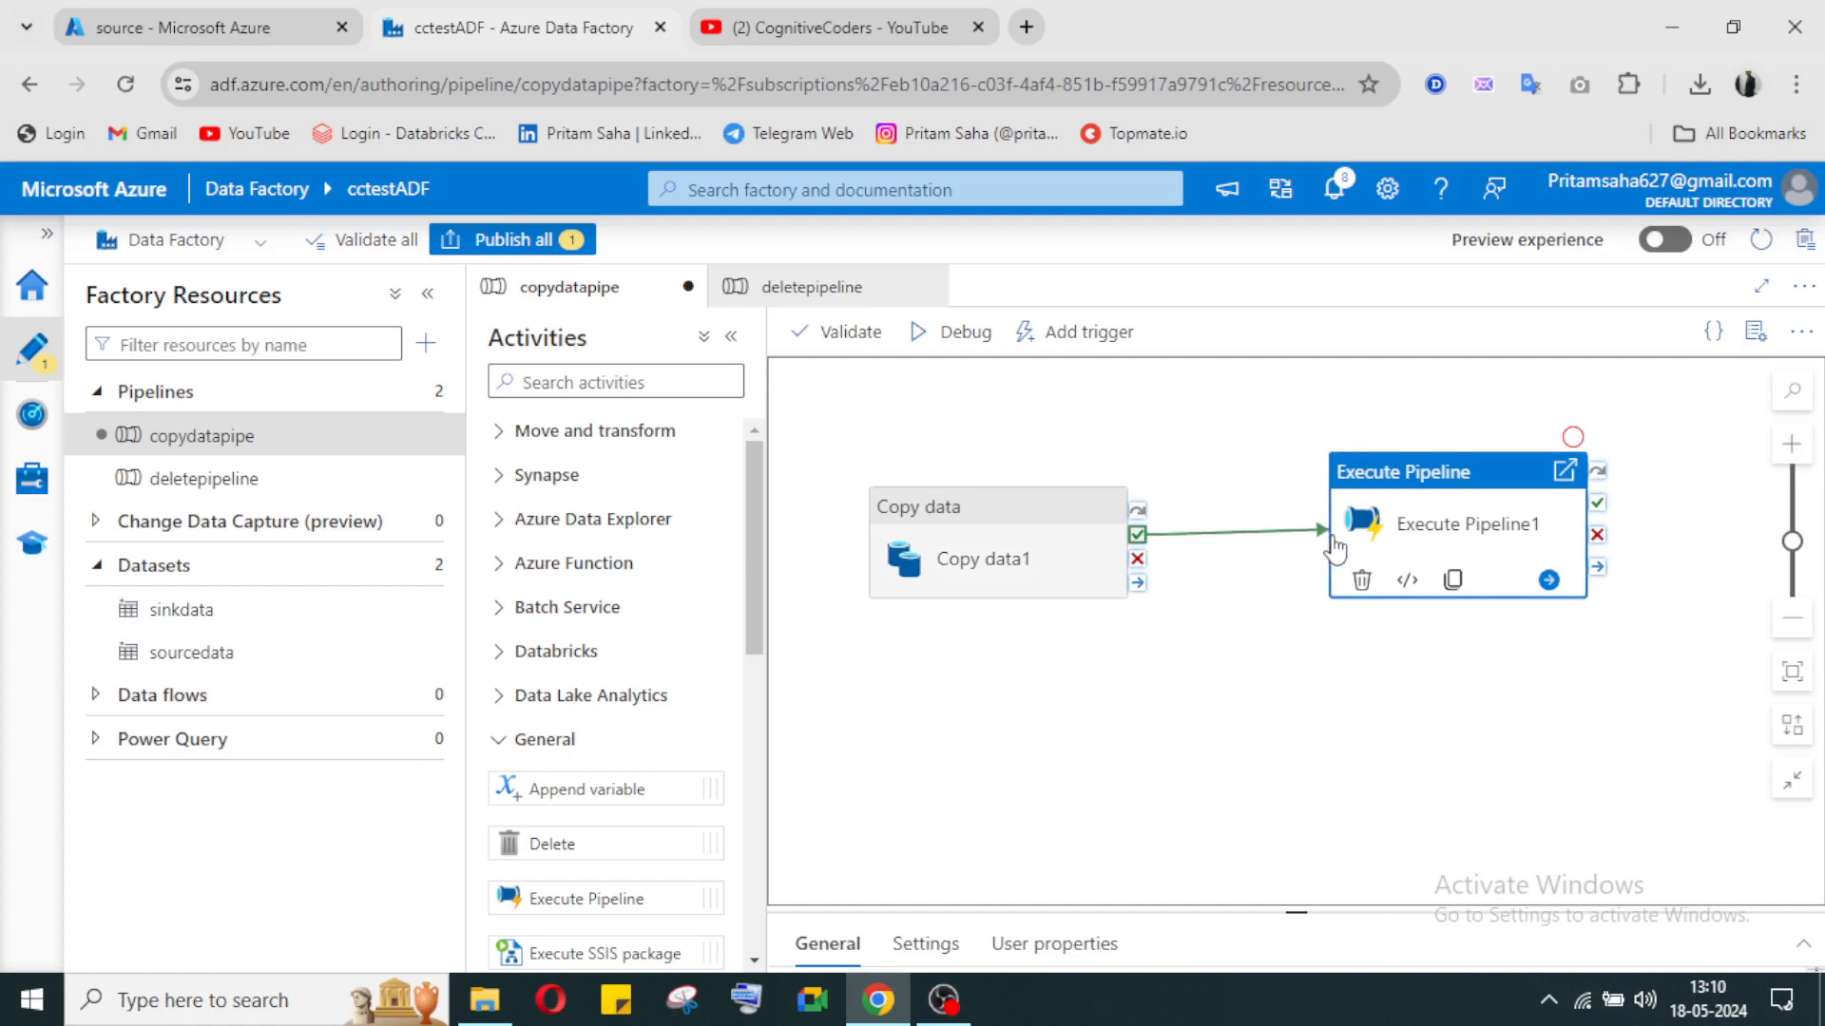
{"action": "left_click", "coordinate": [1235, 844]}
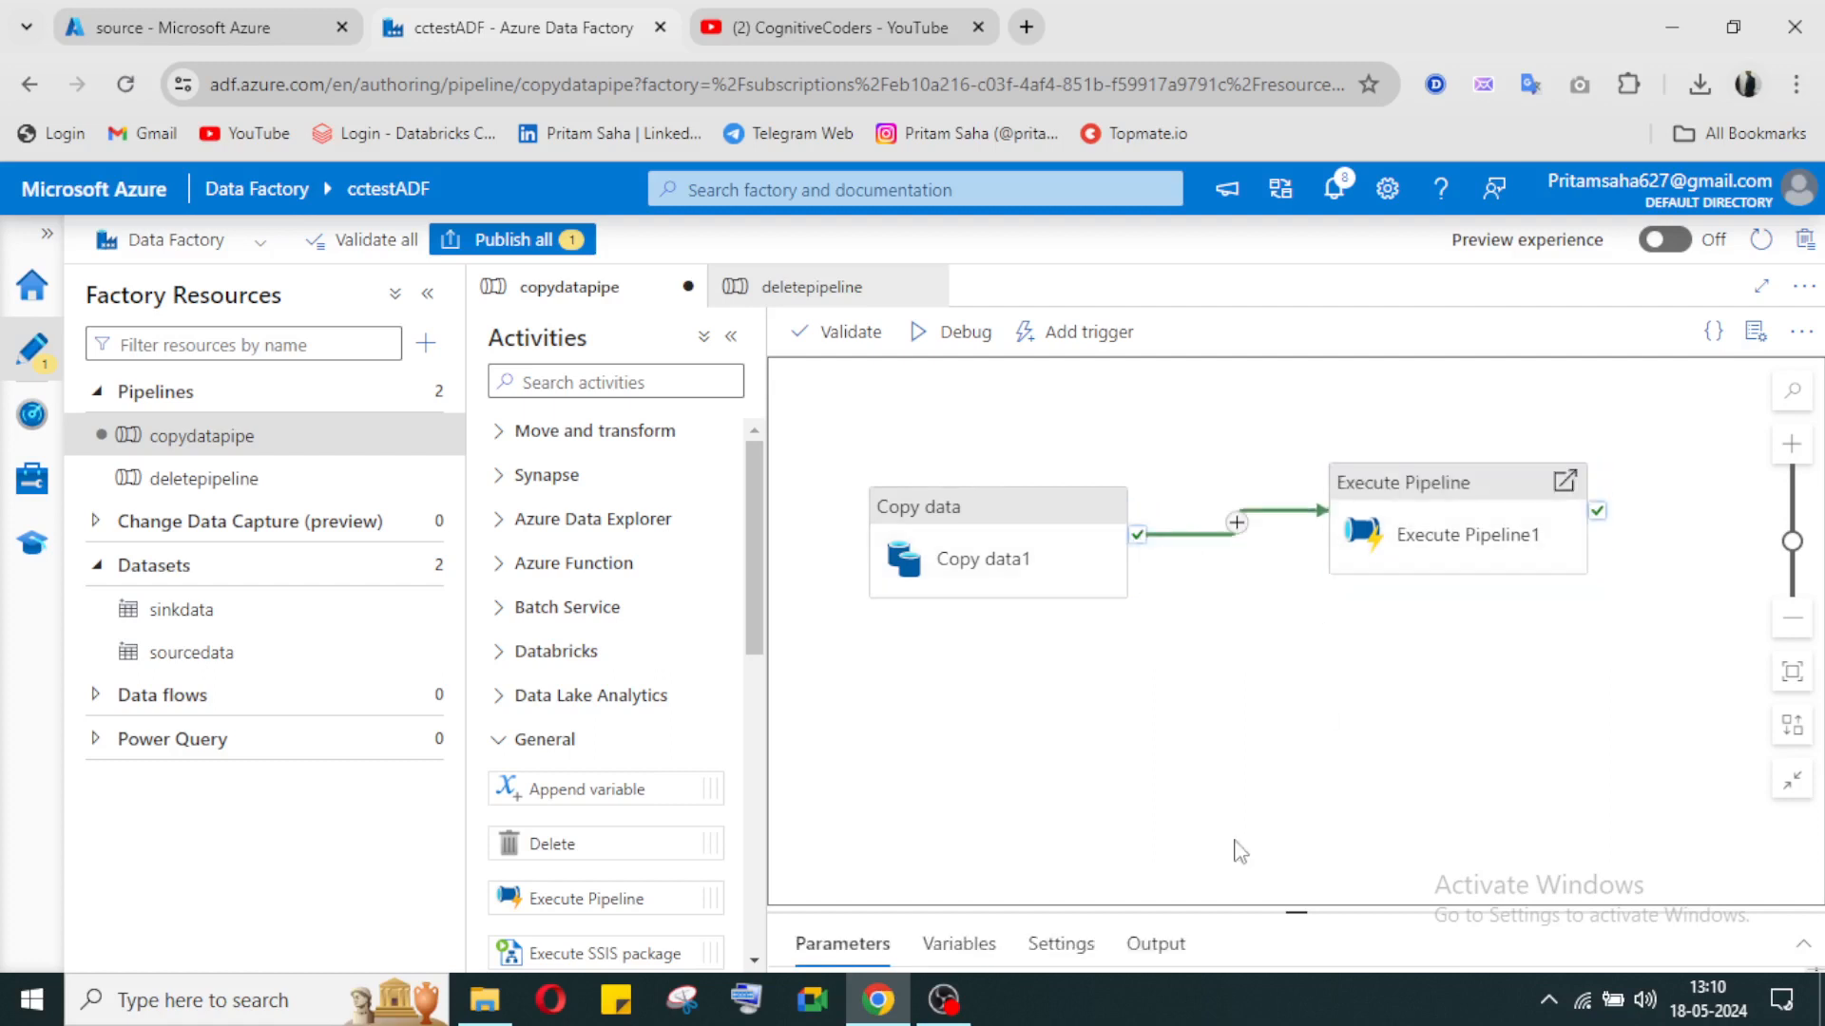
Step: Set deletepipeline as the invoked pipeline of the Execute Pipeline1 activity in copydatapipe
{"action": "left_click", "coordinate": [1473, 538]}
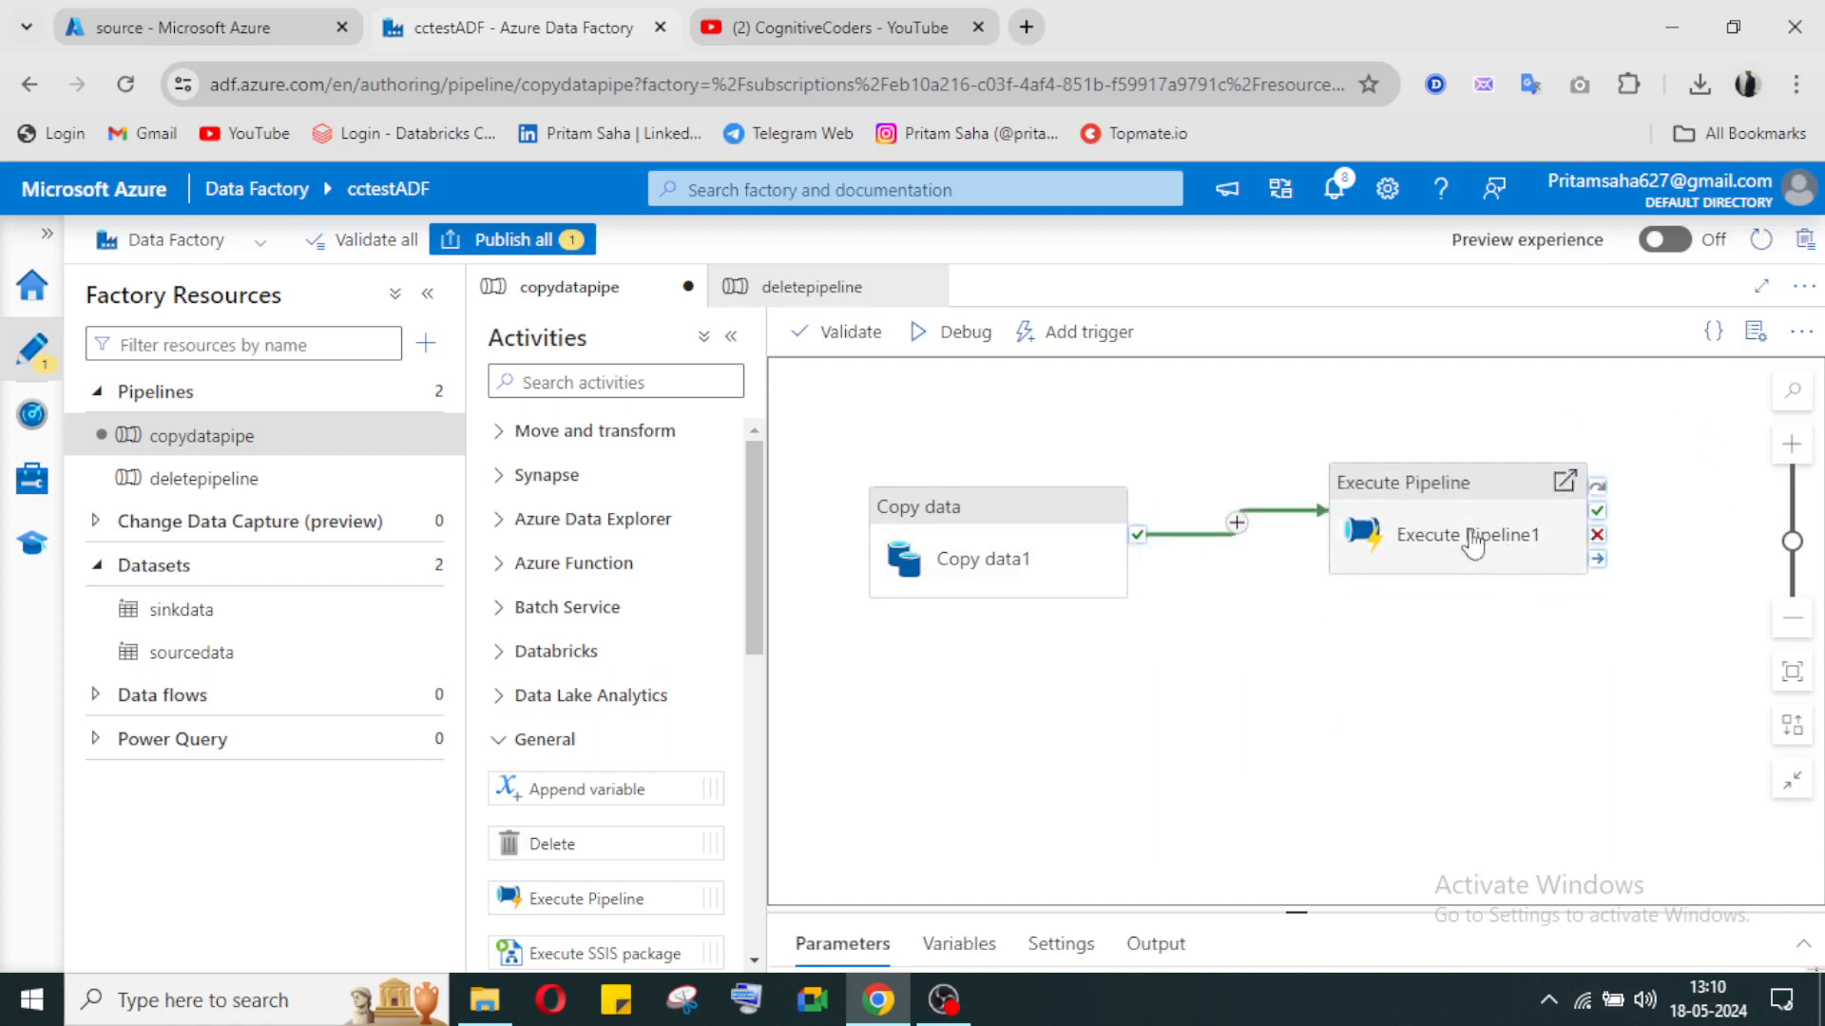
{"action": "left_click", "coordinate": [1803, 946]}
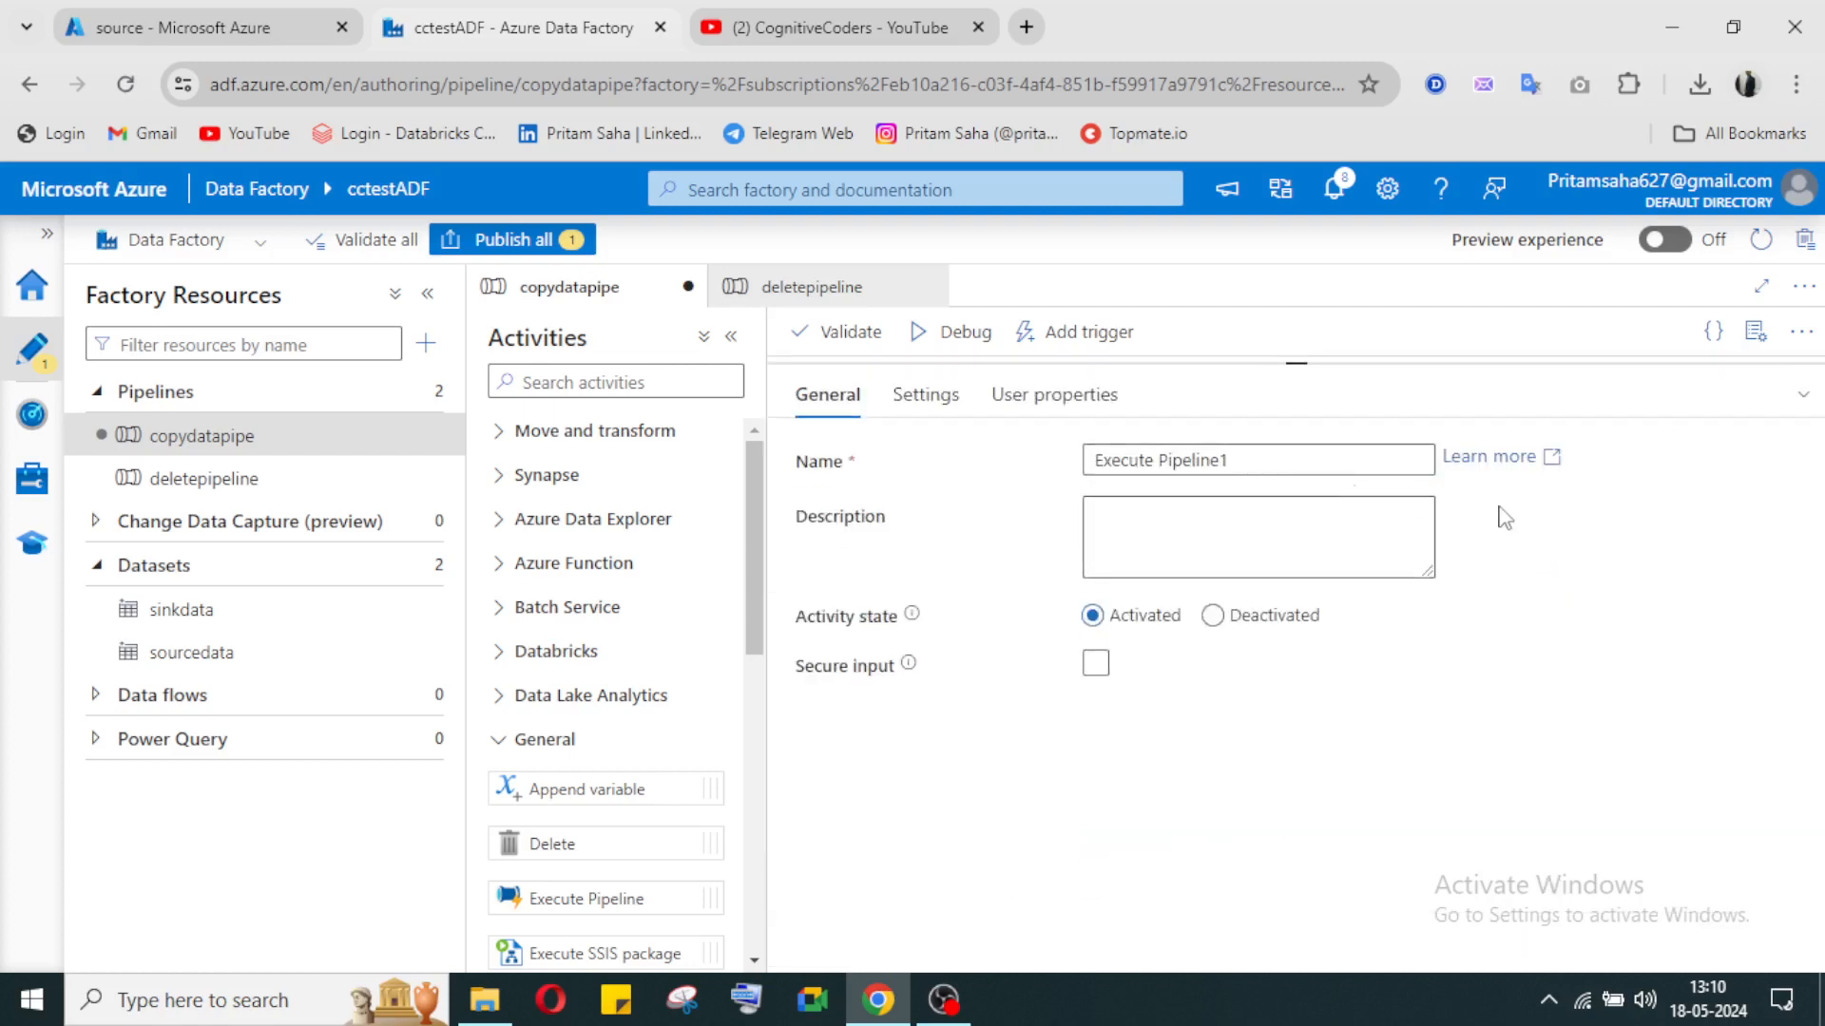
{"action": "left_click", "coordinate": [936, 397]}
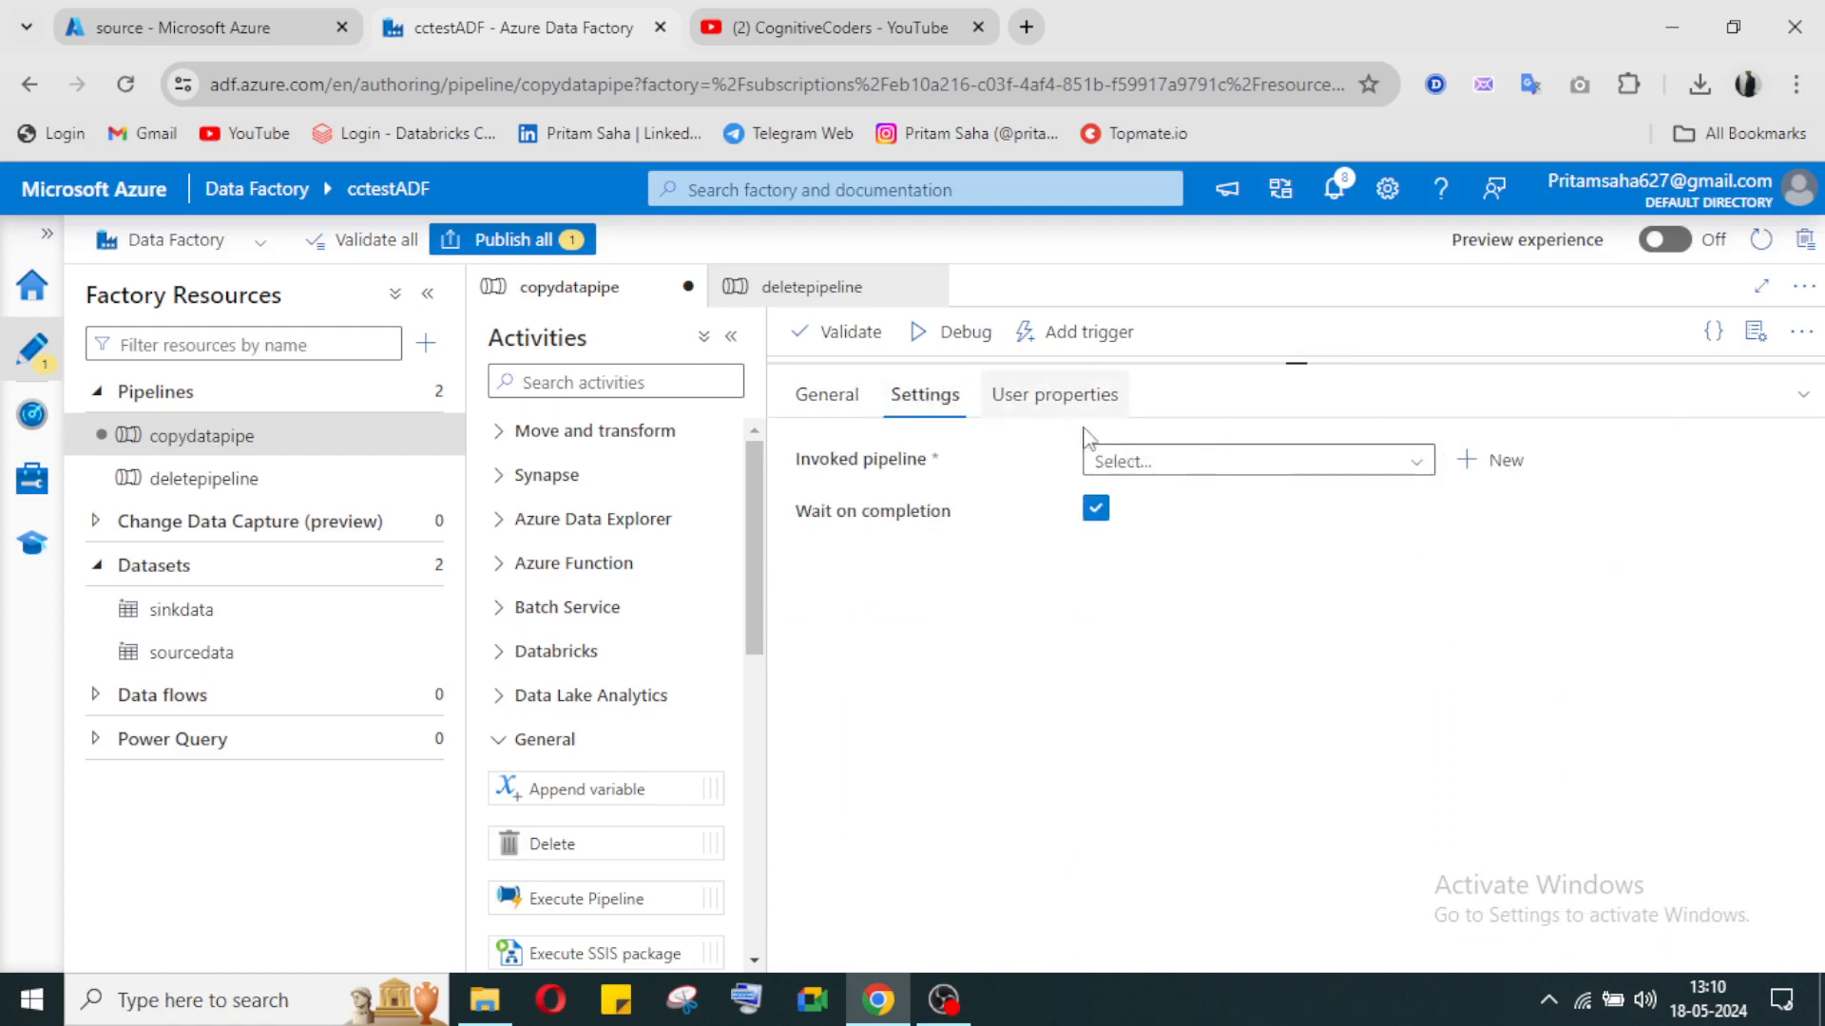
{"action": "left_click", "coordinate": [1239, 466]}
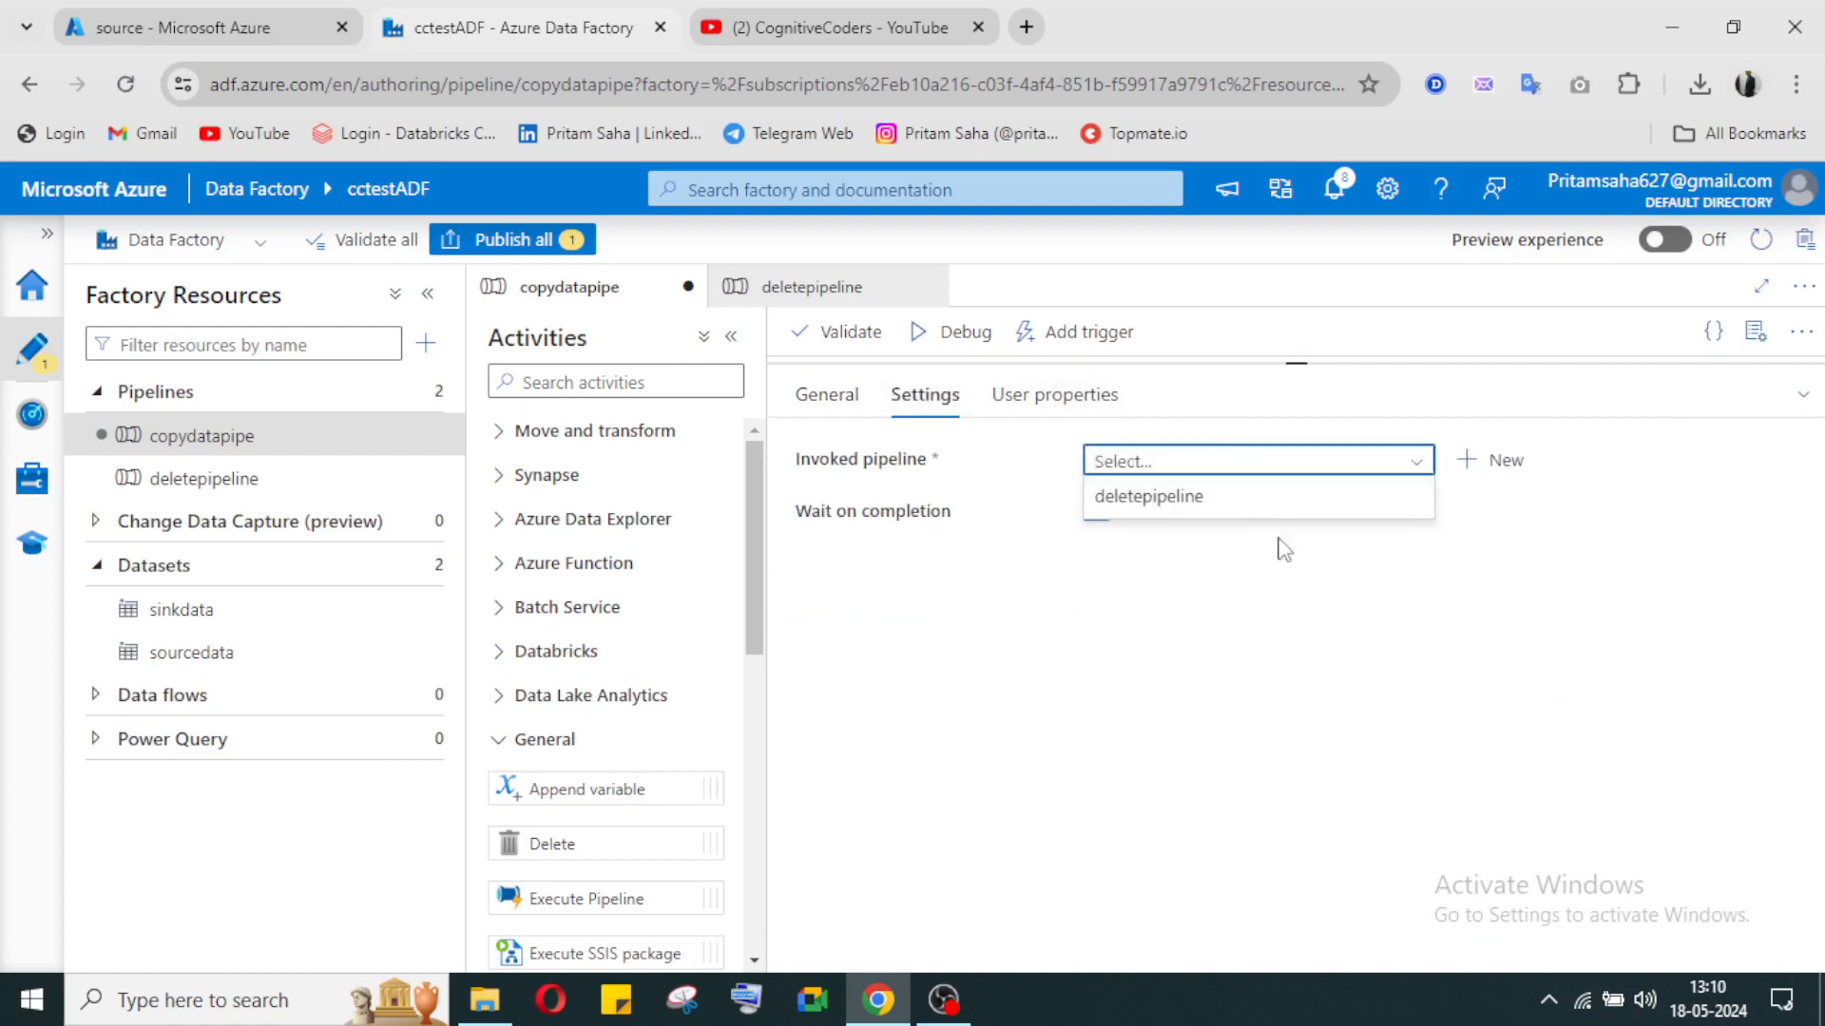
{"action": "left_click", "coordinate": [1233, 504]}
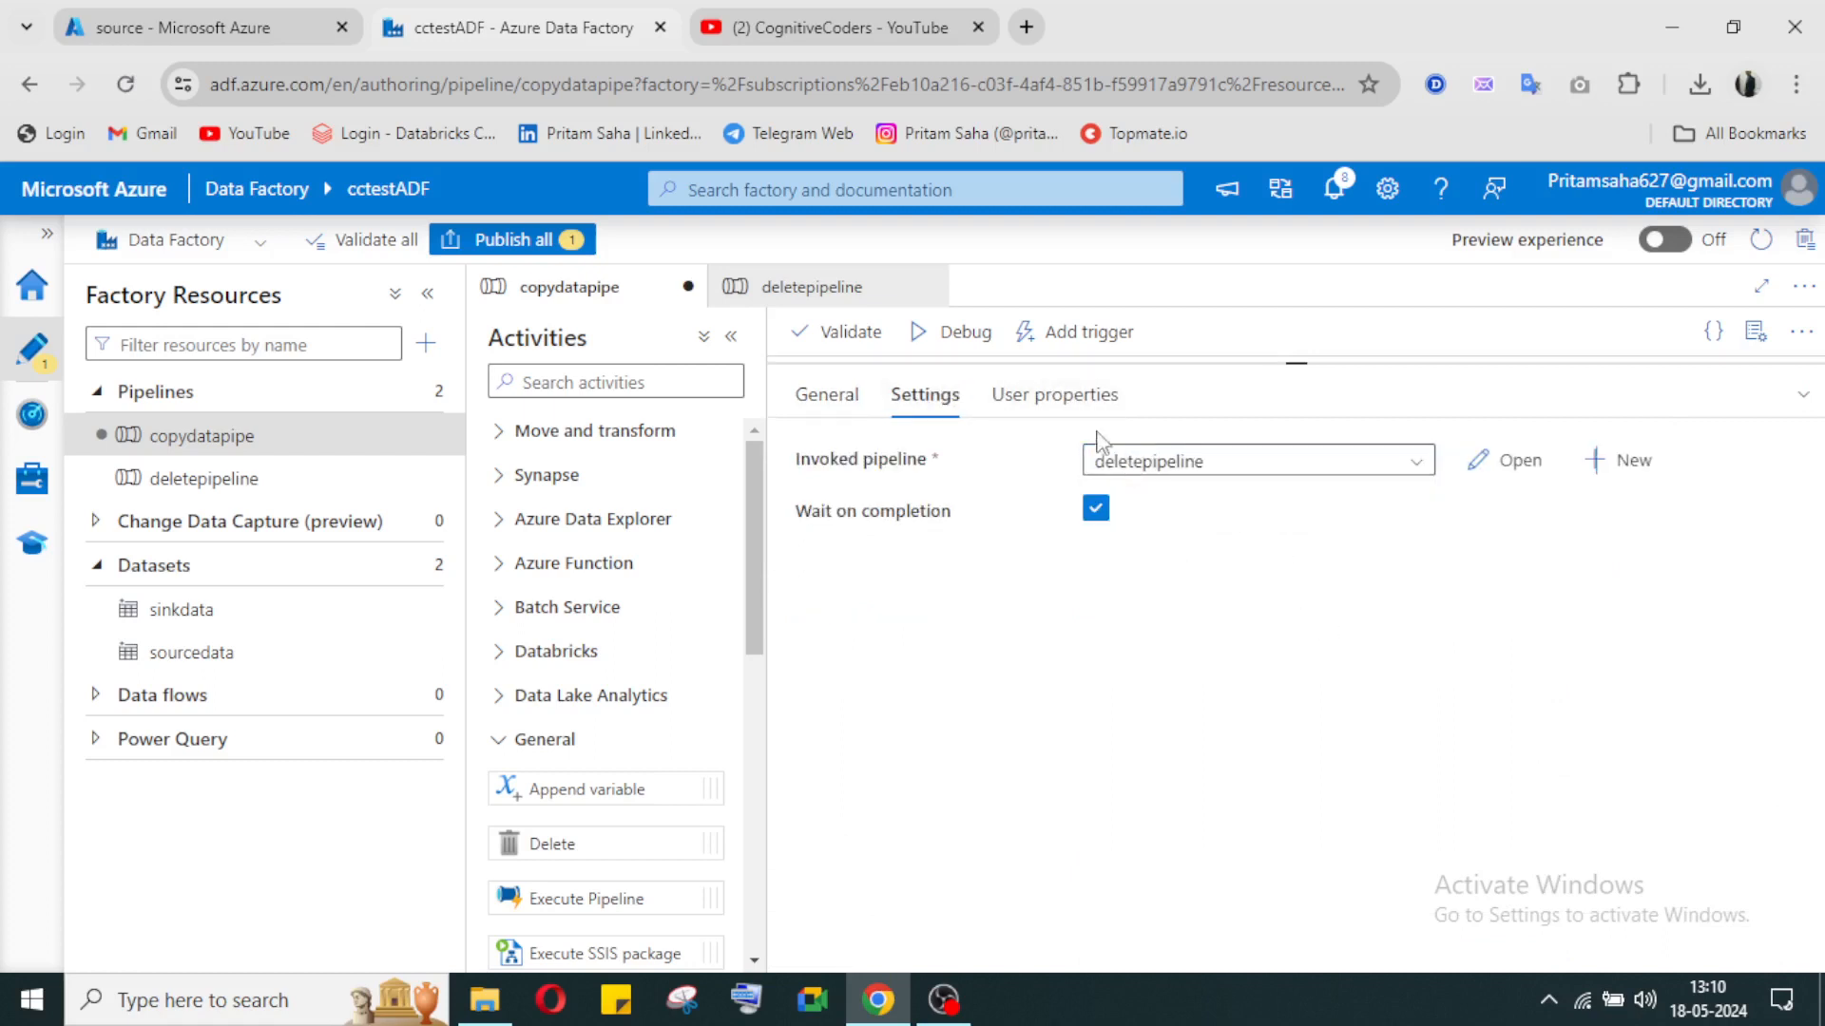
{"action": "left_click", "coordinate": [1067, 403]}
{"action": "left_click", "coordinate": [924, 395]}
{"action": "left_click", "coordinate": [1803, 394]}
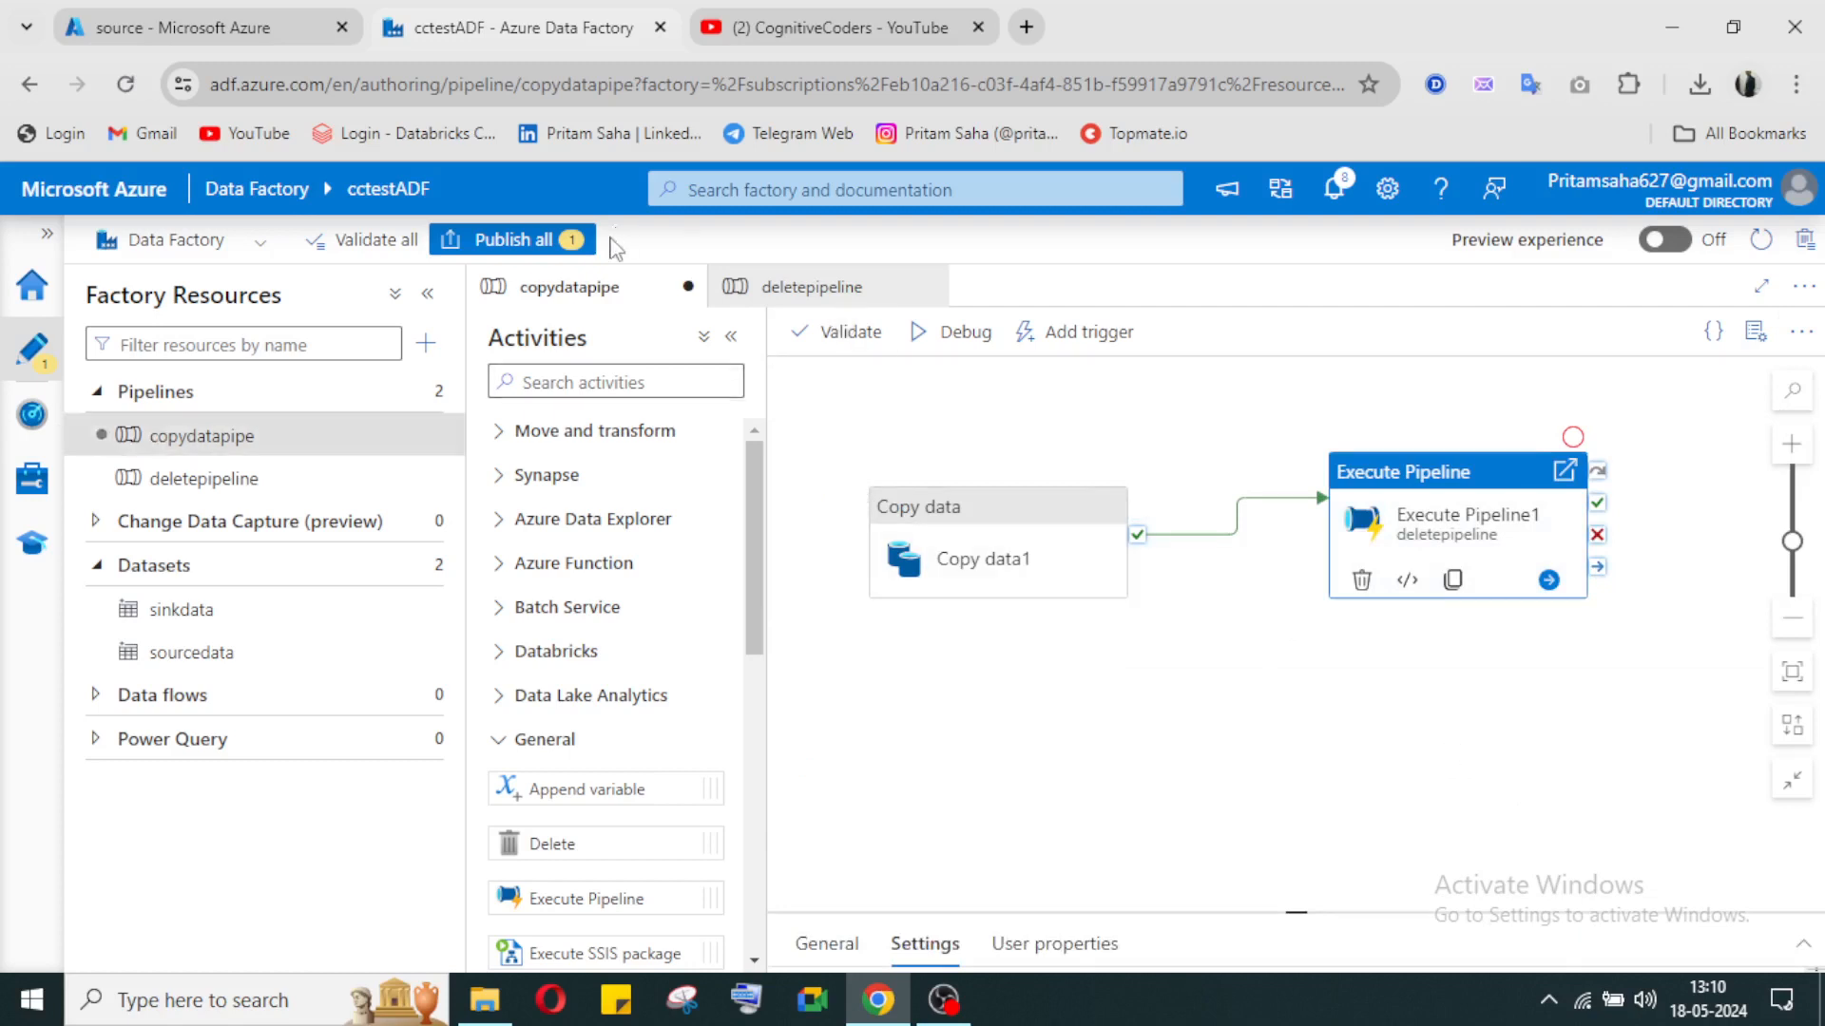
Step: Publish the pending changes to copydatapipe
{"action": "left_click", "coordinate": [542, 249]}
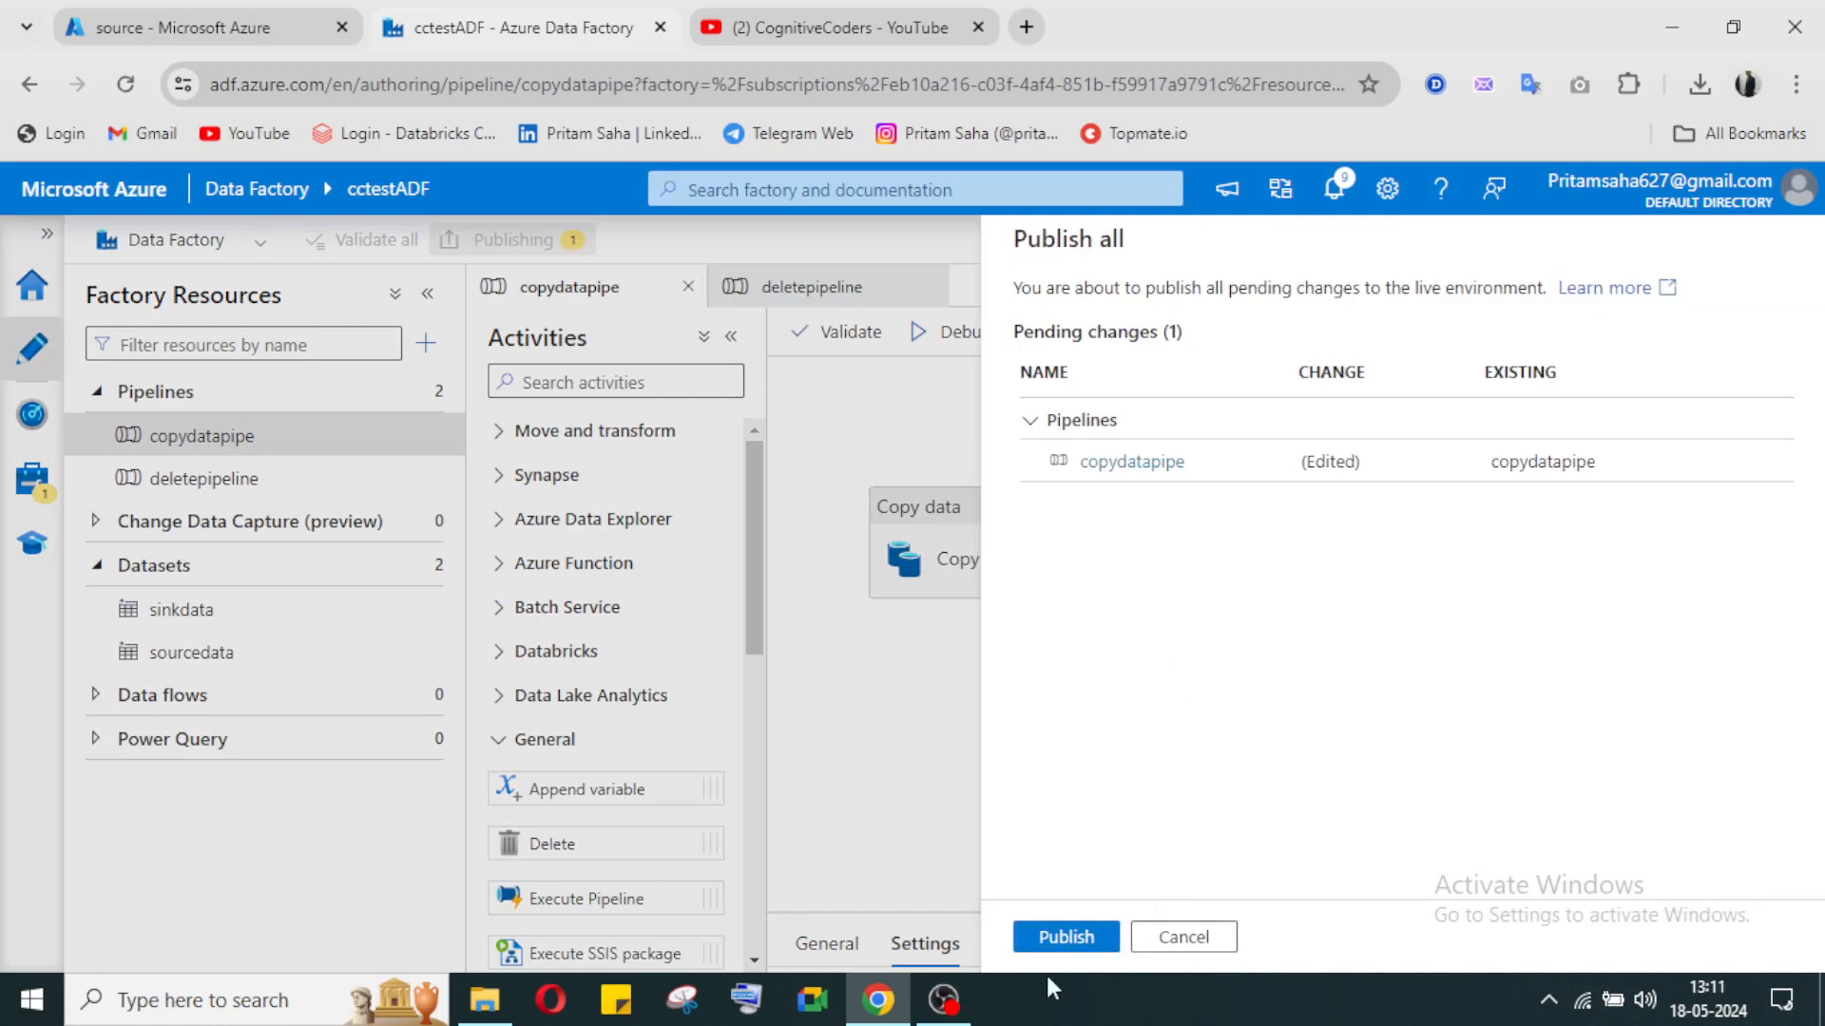
{"action": "left_click", "coordinate": [1060, 939]}
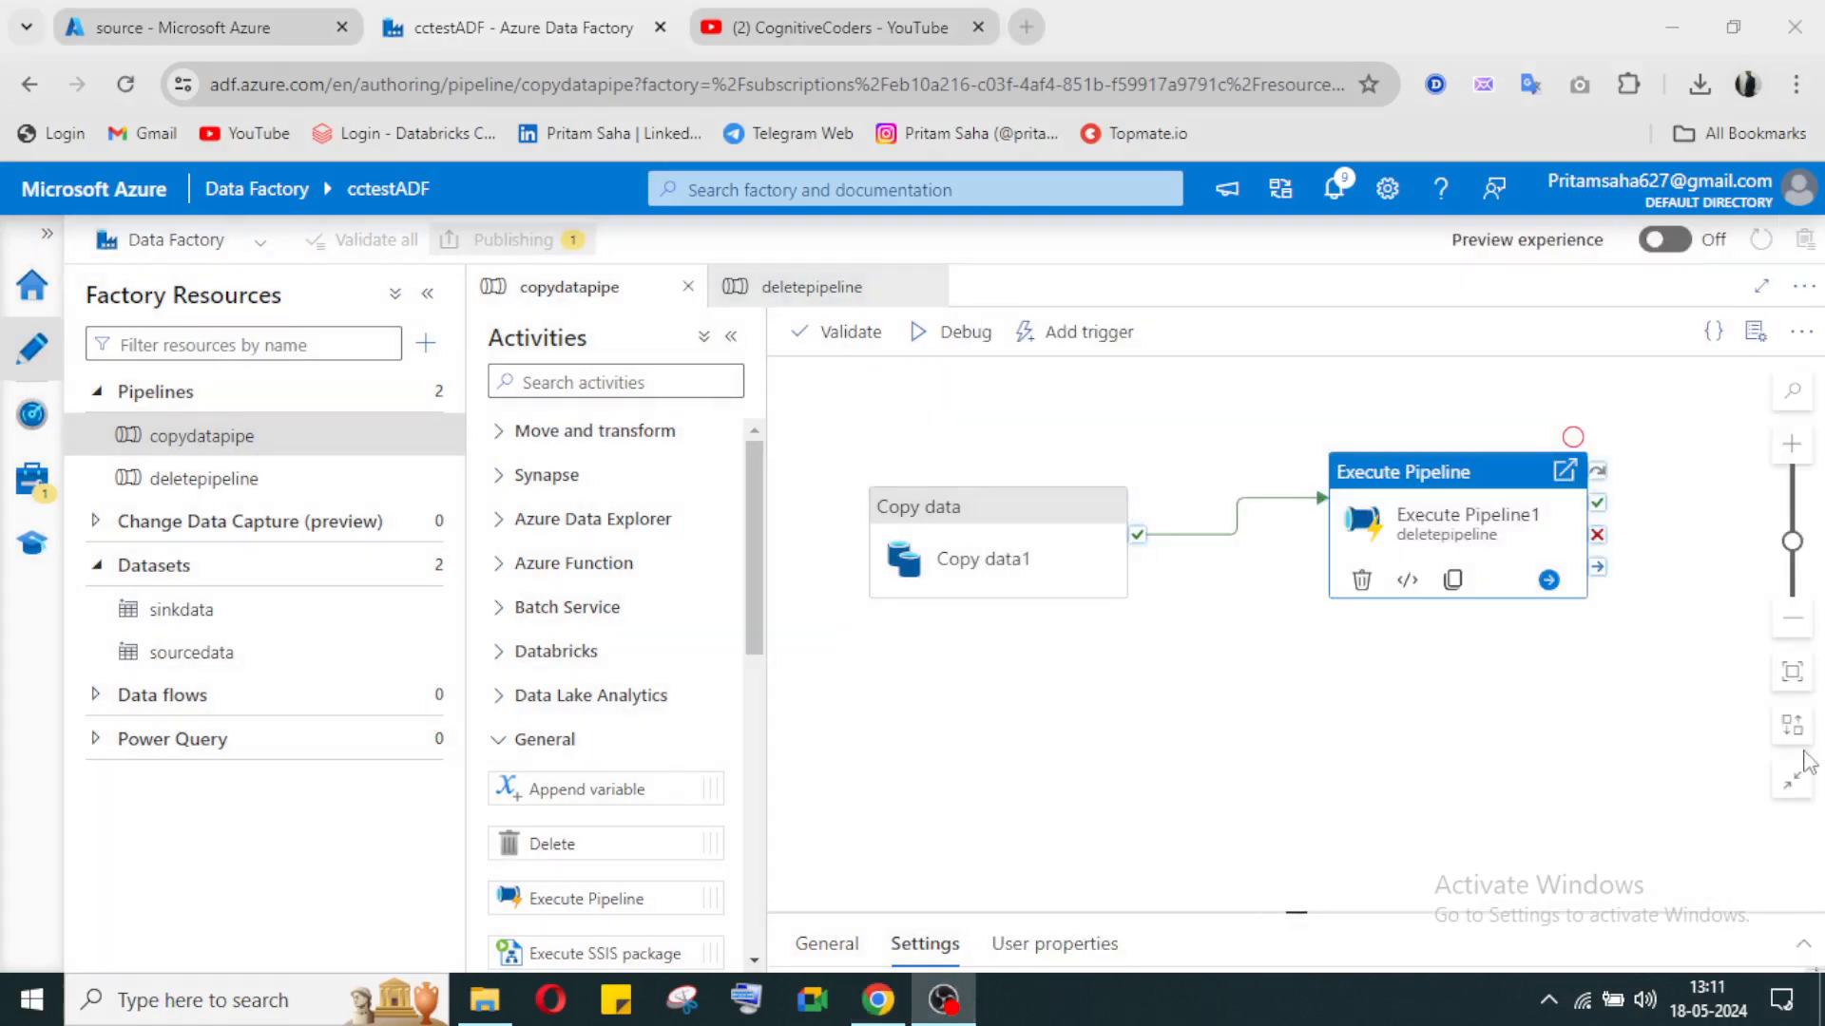
{"action": "left_click", "coordinate": [946, 1001]}
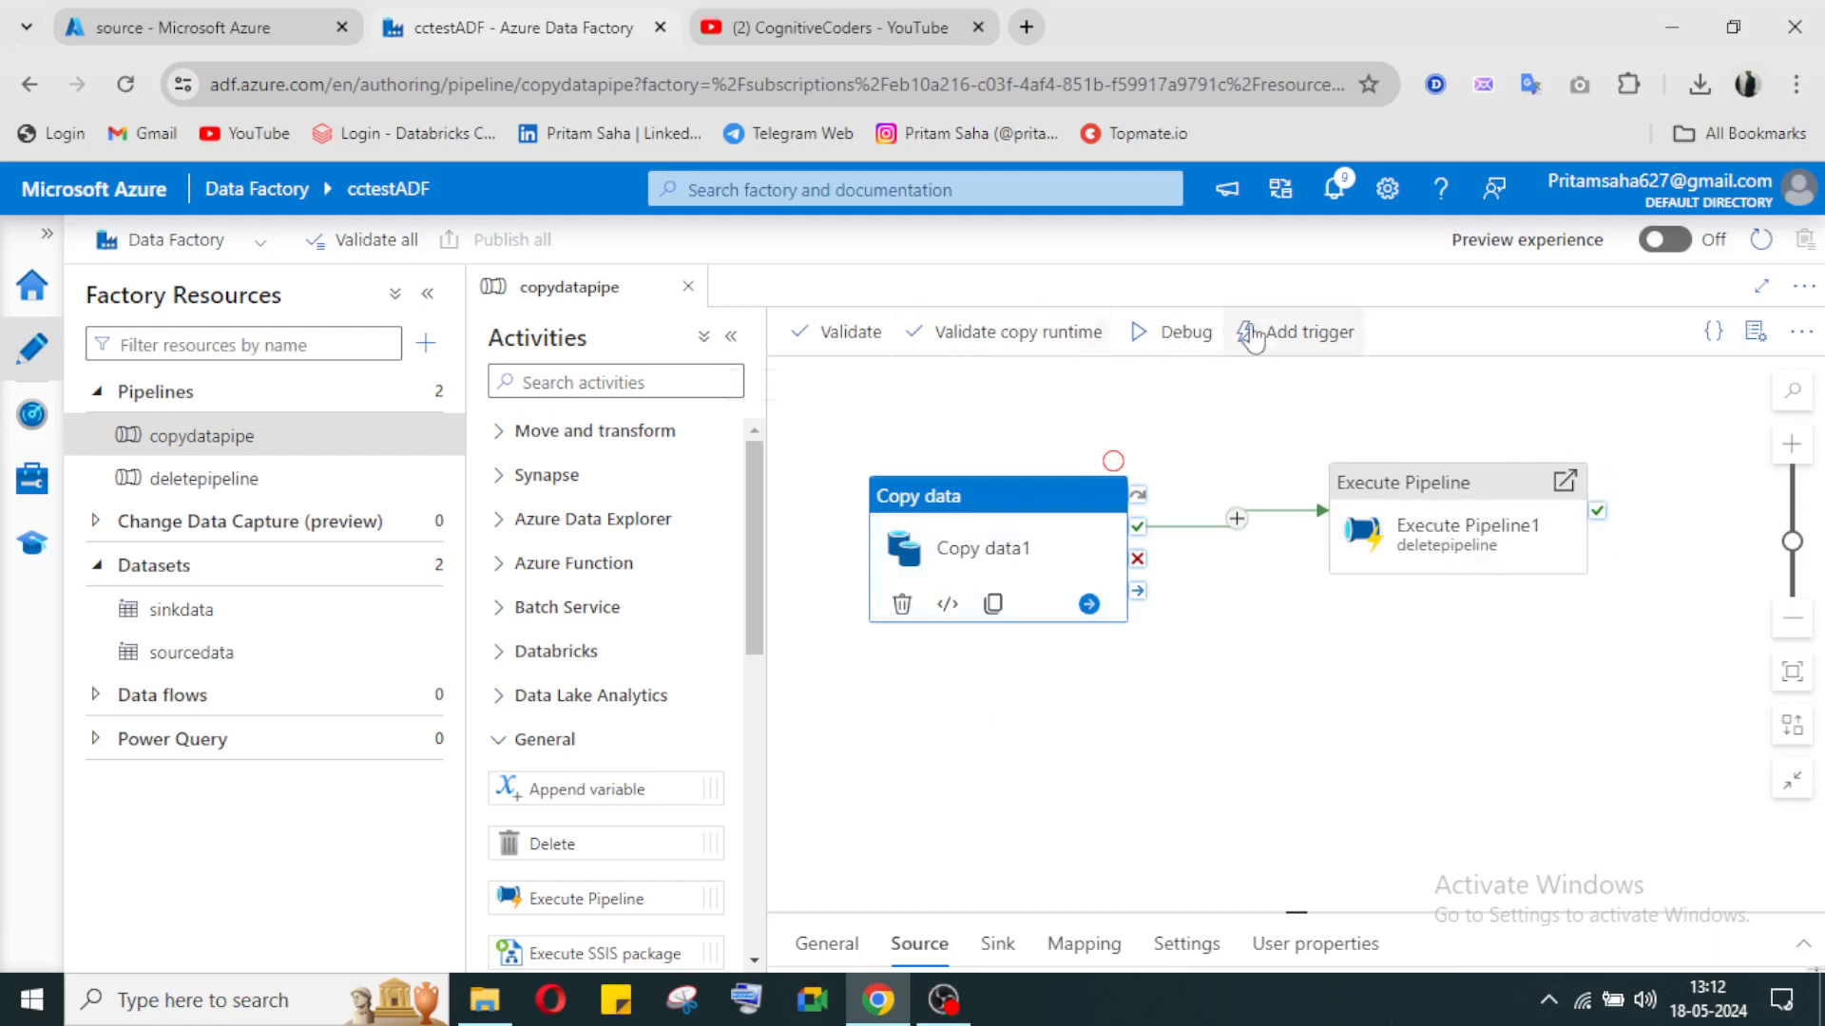
Step: Trigger an on-demand run of copydatapipe with its last published configuration
{"action": "left_click", "coordinate": [1283, 332]}
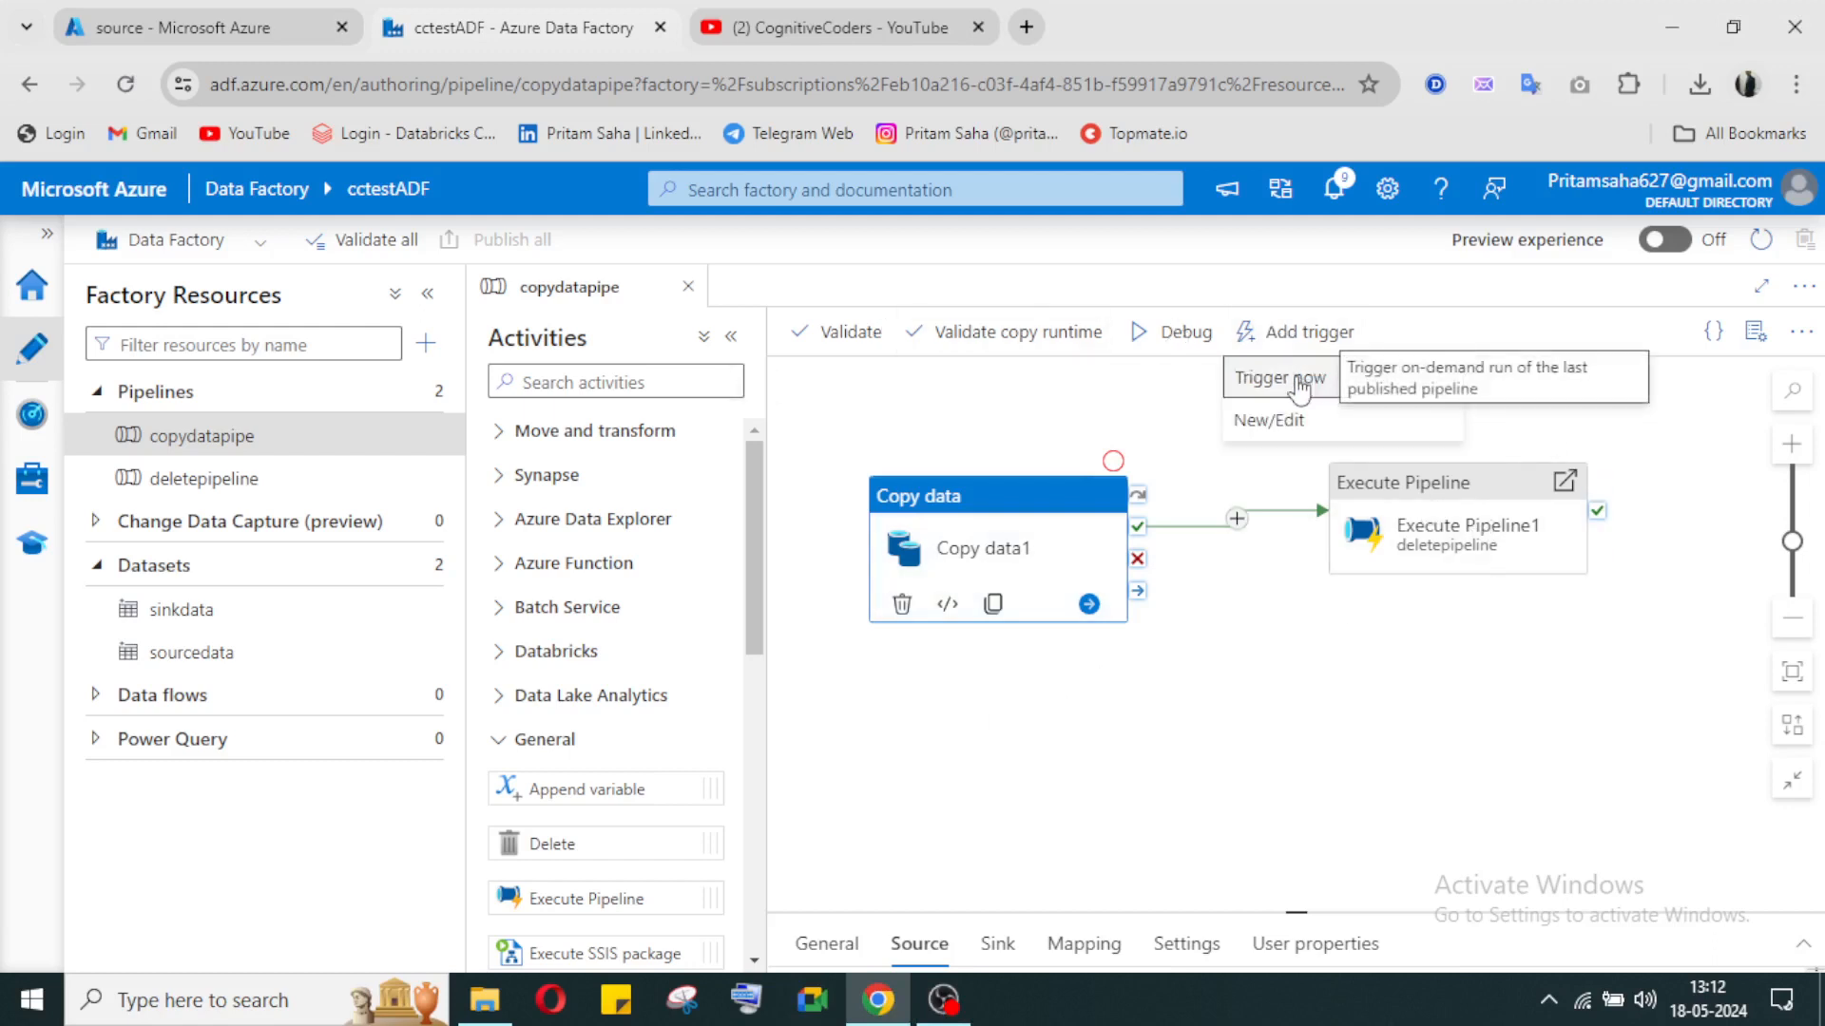
{"action": "left_click", "coordinate": [1300, 386]}
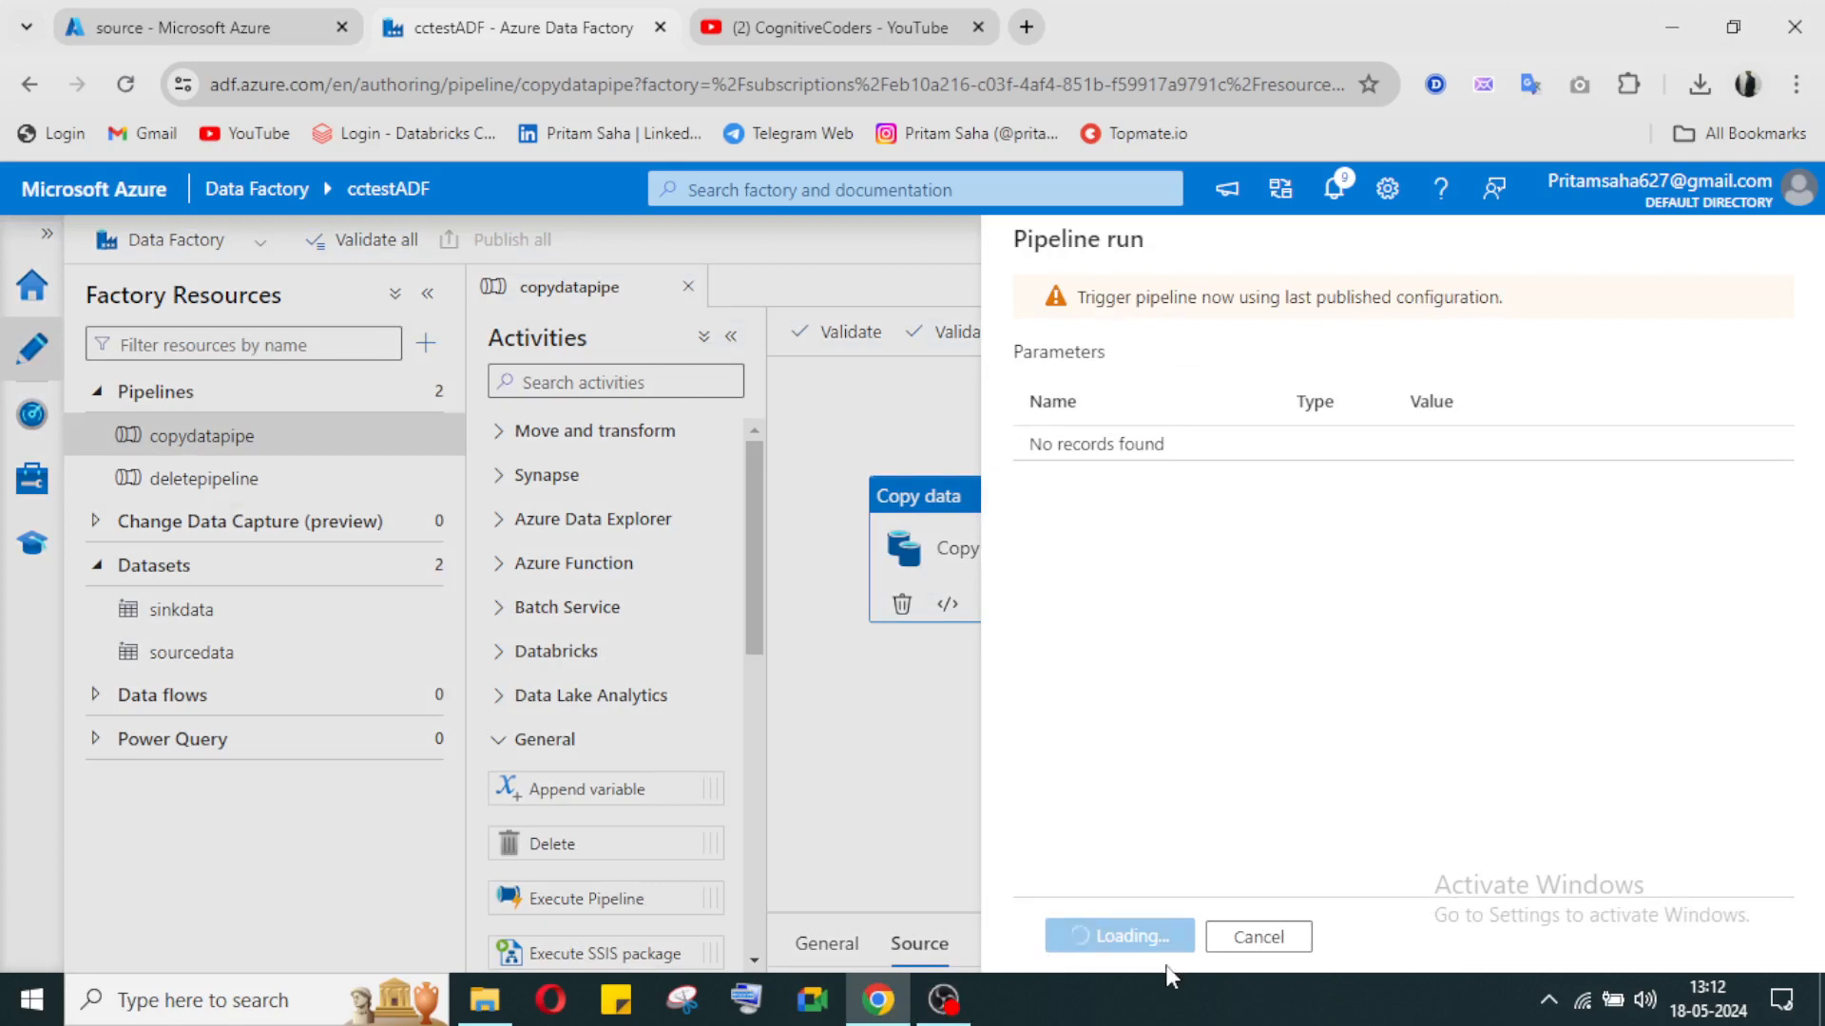
{"action": "left_click", "coordinate": [1099, 937]}
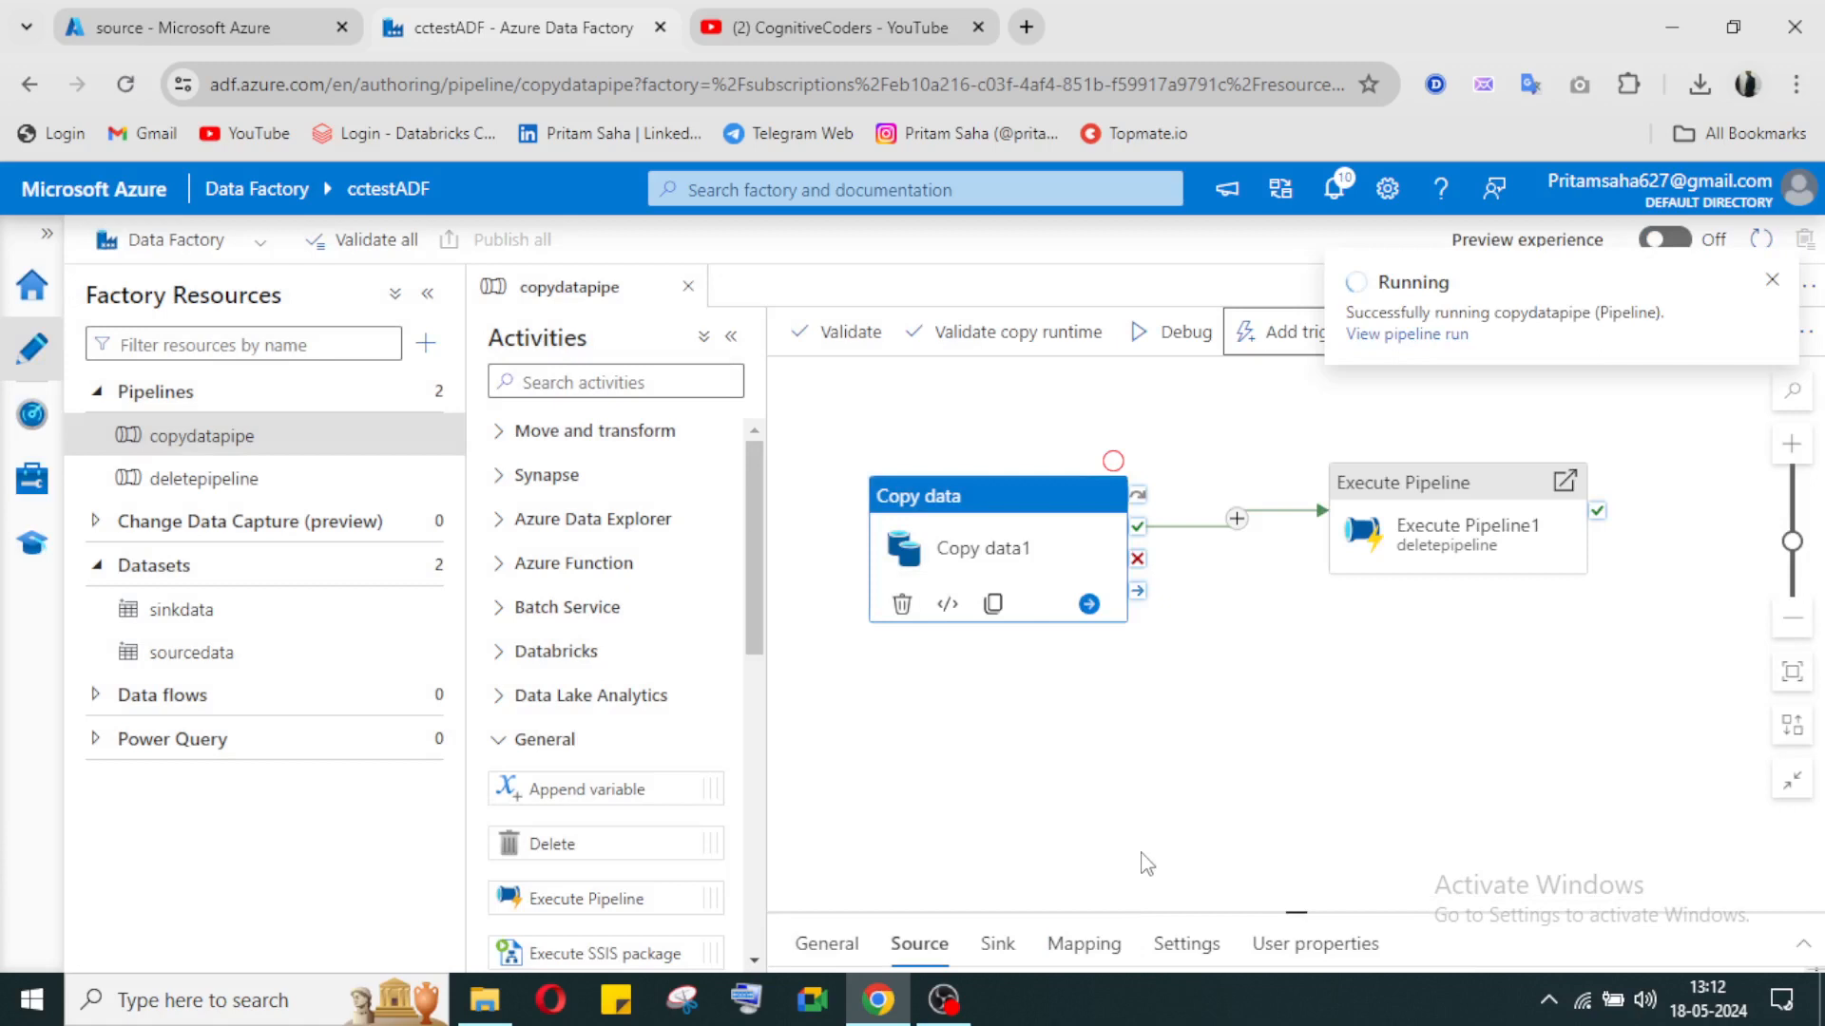
Step: Open the latest copydatapipe run in pipeline monitoring and check the status of its activity runs
{"action": "left_click", "coordinate": [28, 410]}
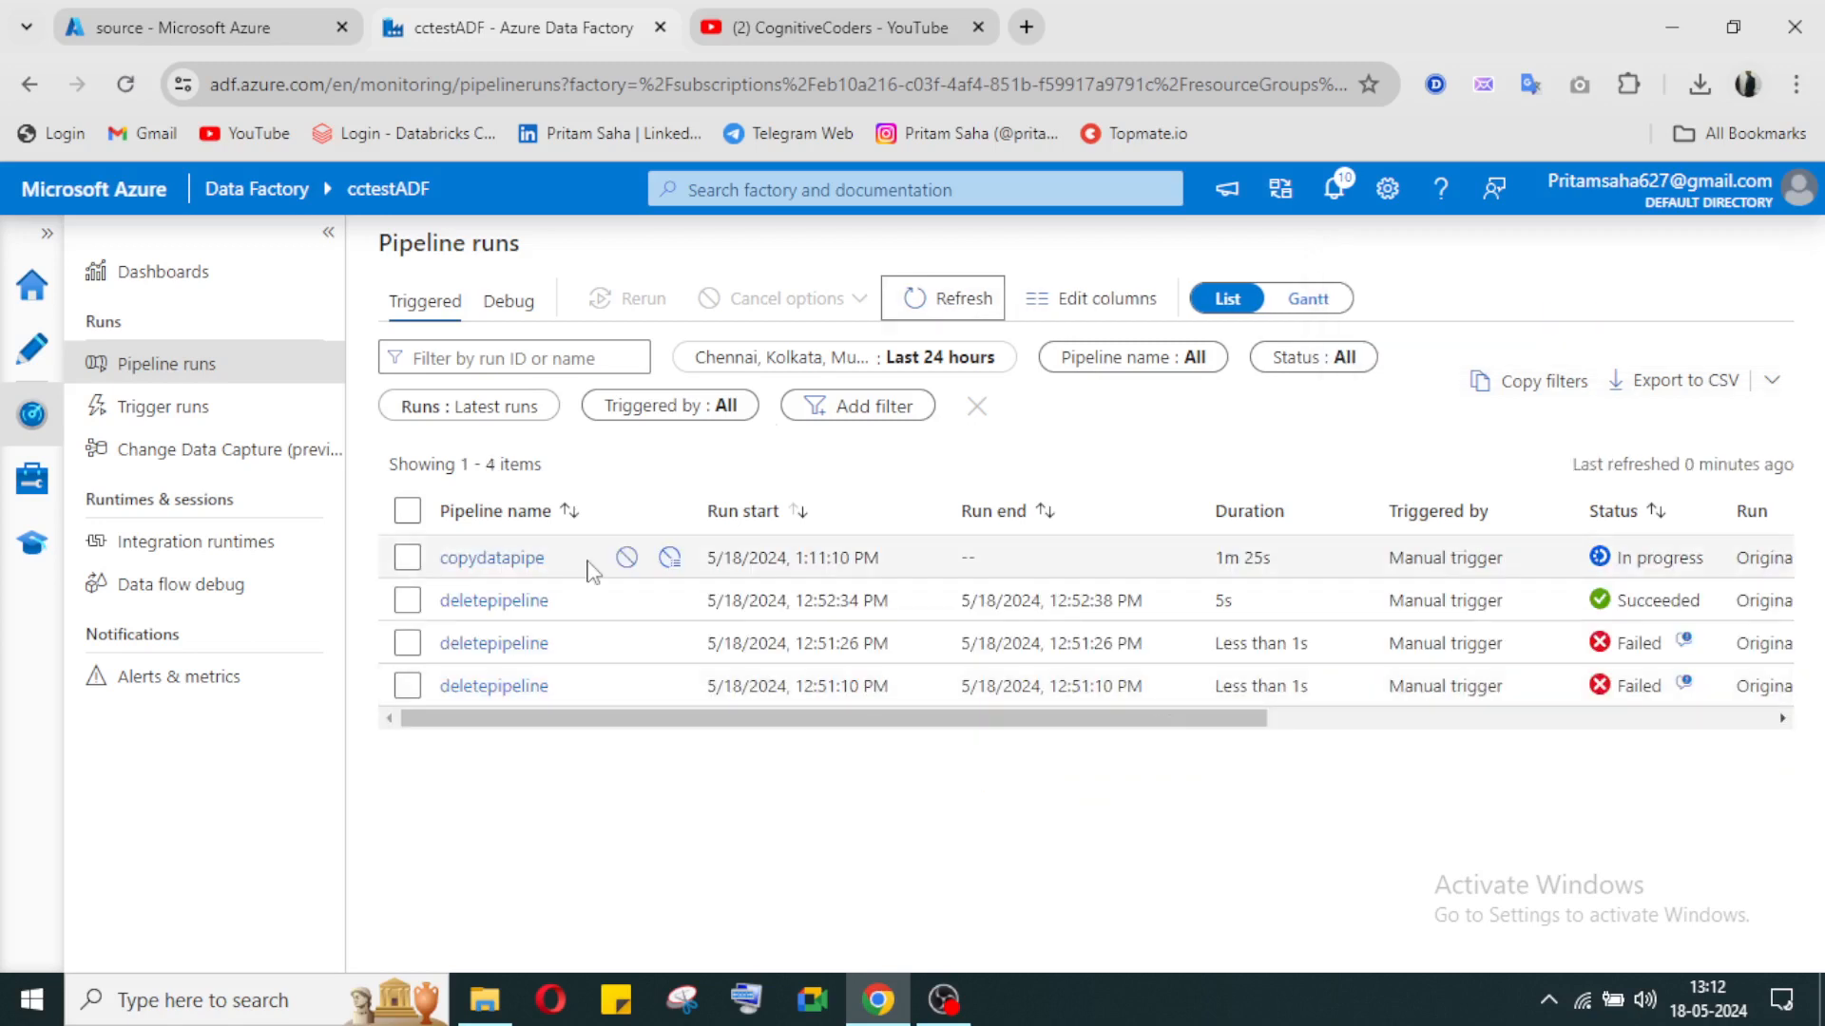
{"action": "left_click", "coordinate": [490, 561]}
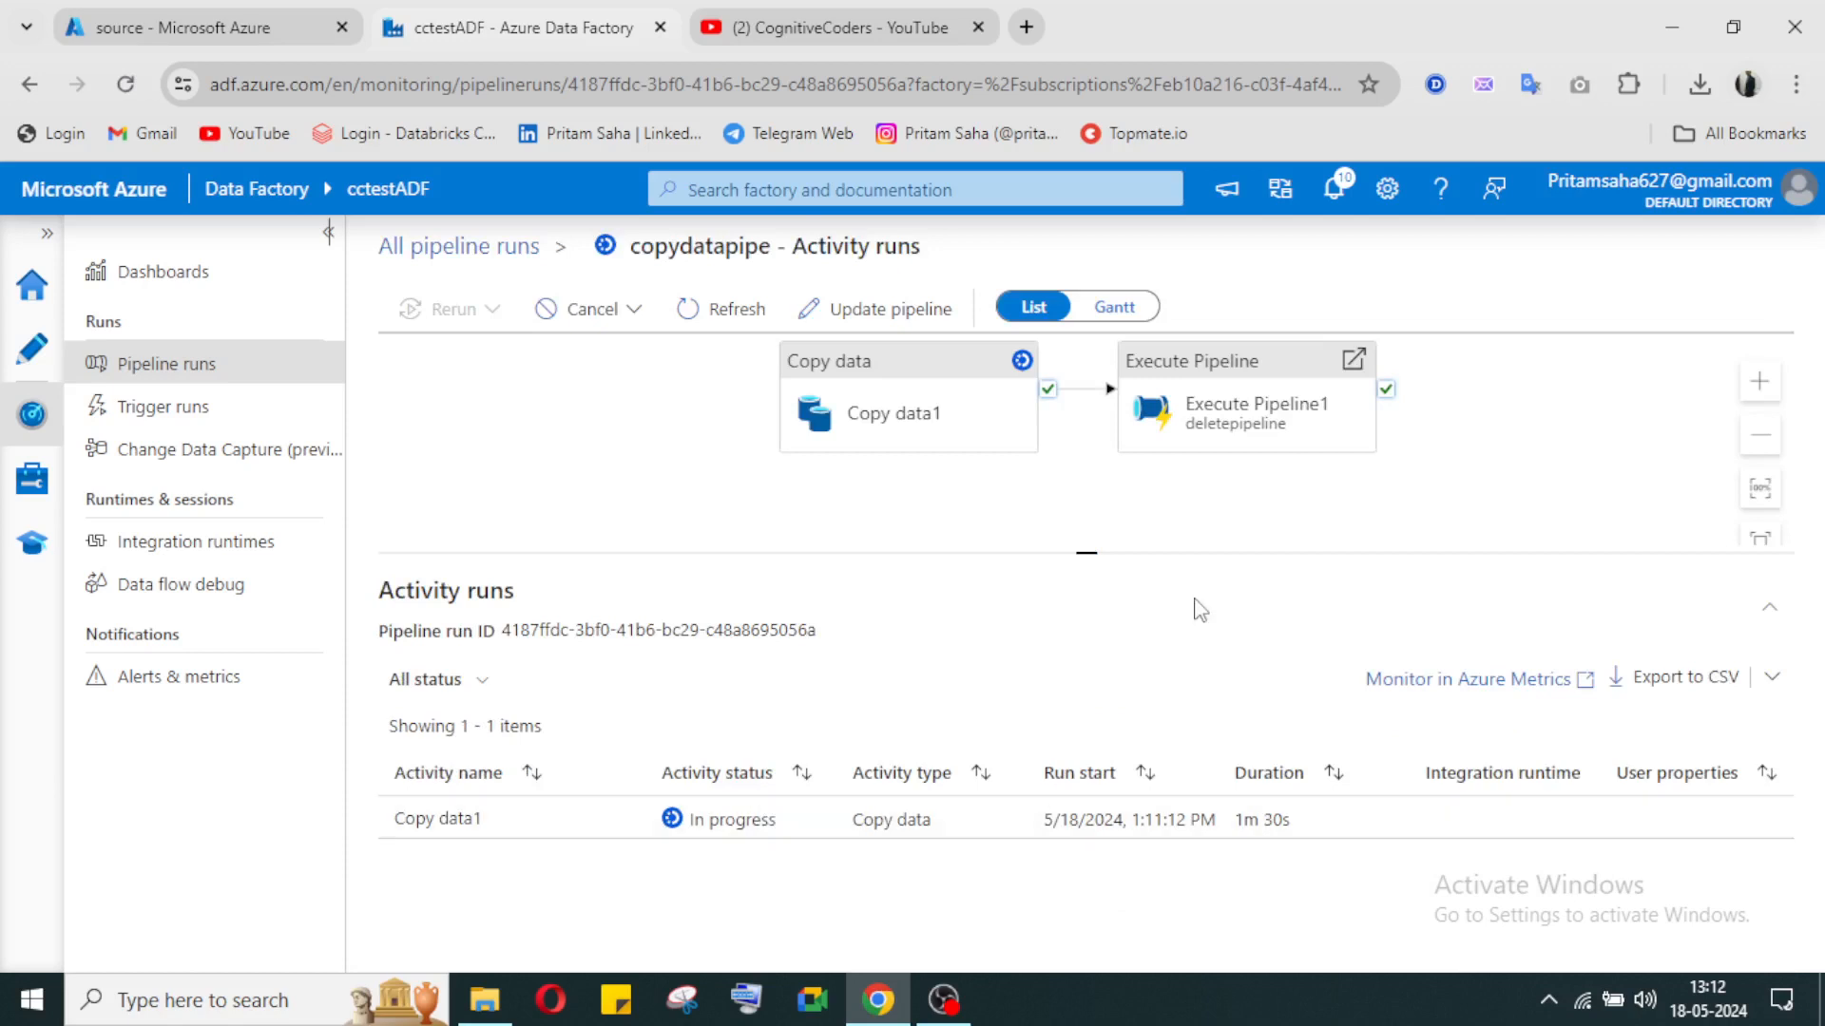
{"action": "left_click", "coordinate": [1271, 429]}
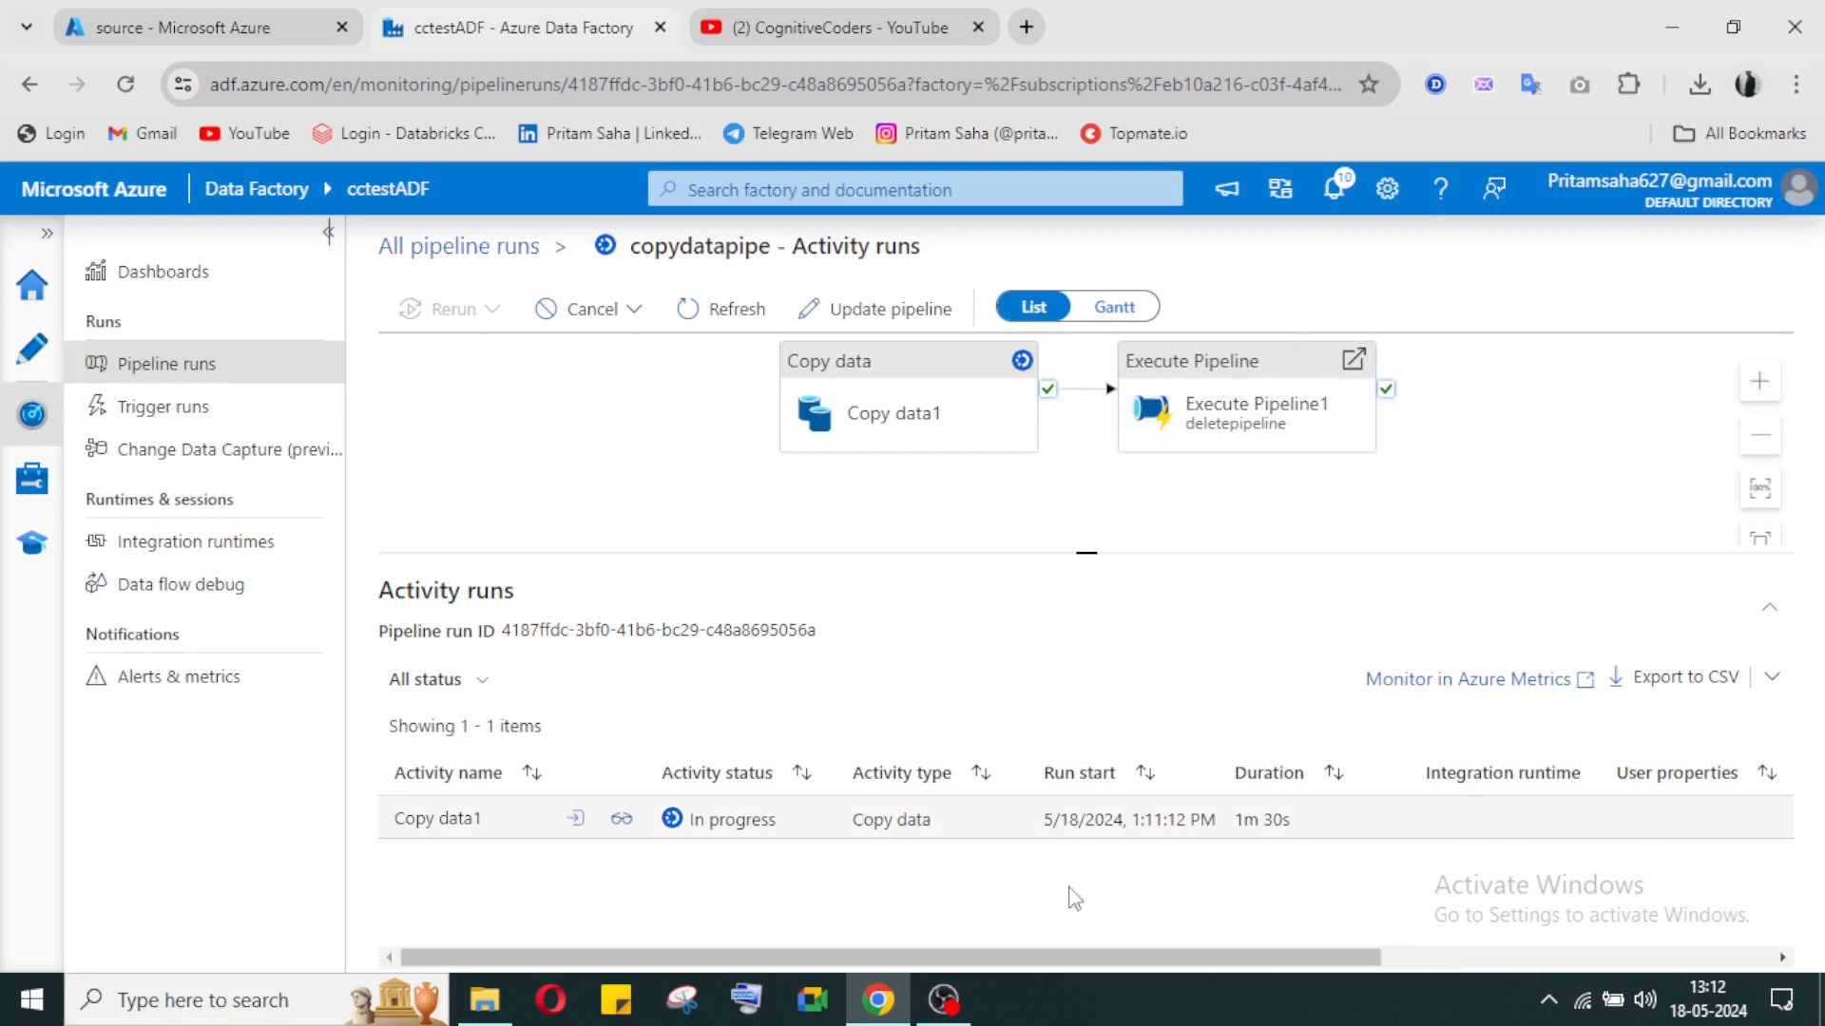
{"action": "left_click", "coordinate": [943, 1000]}
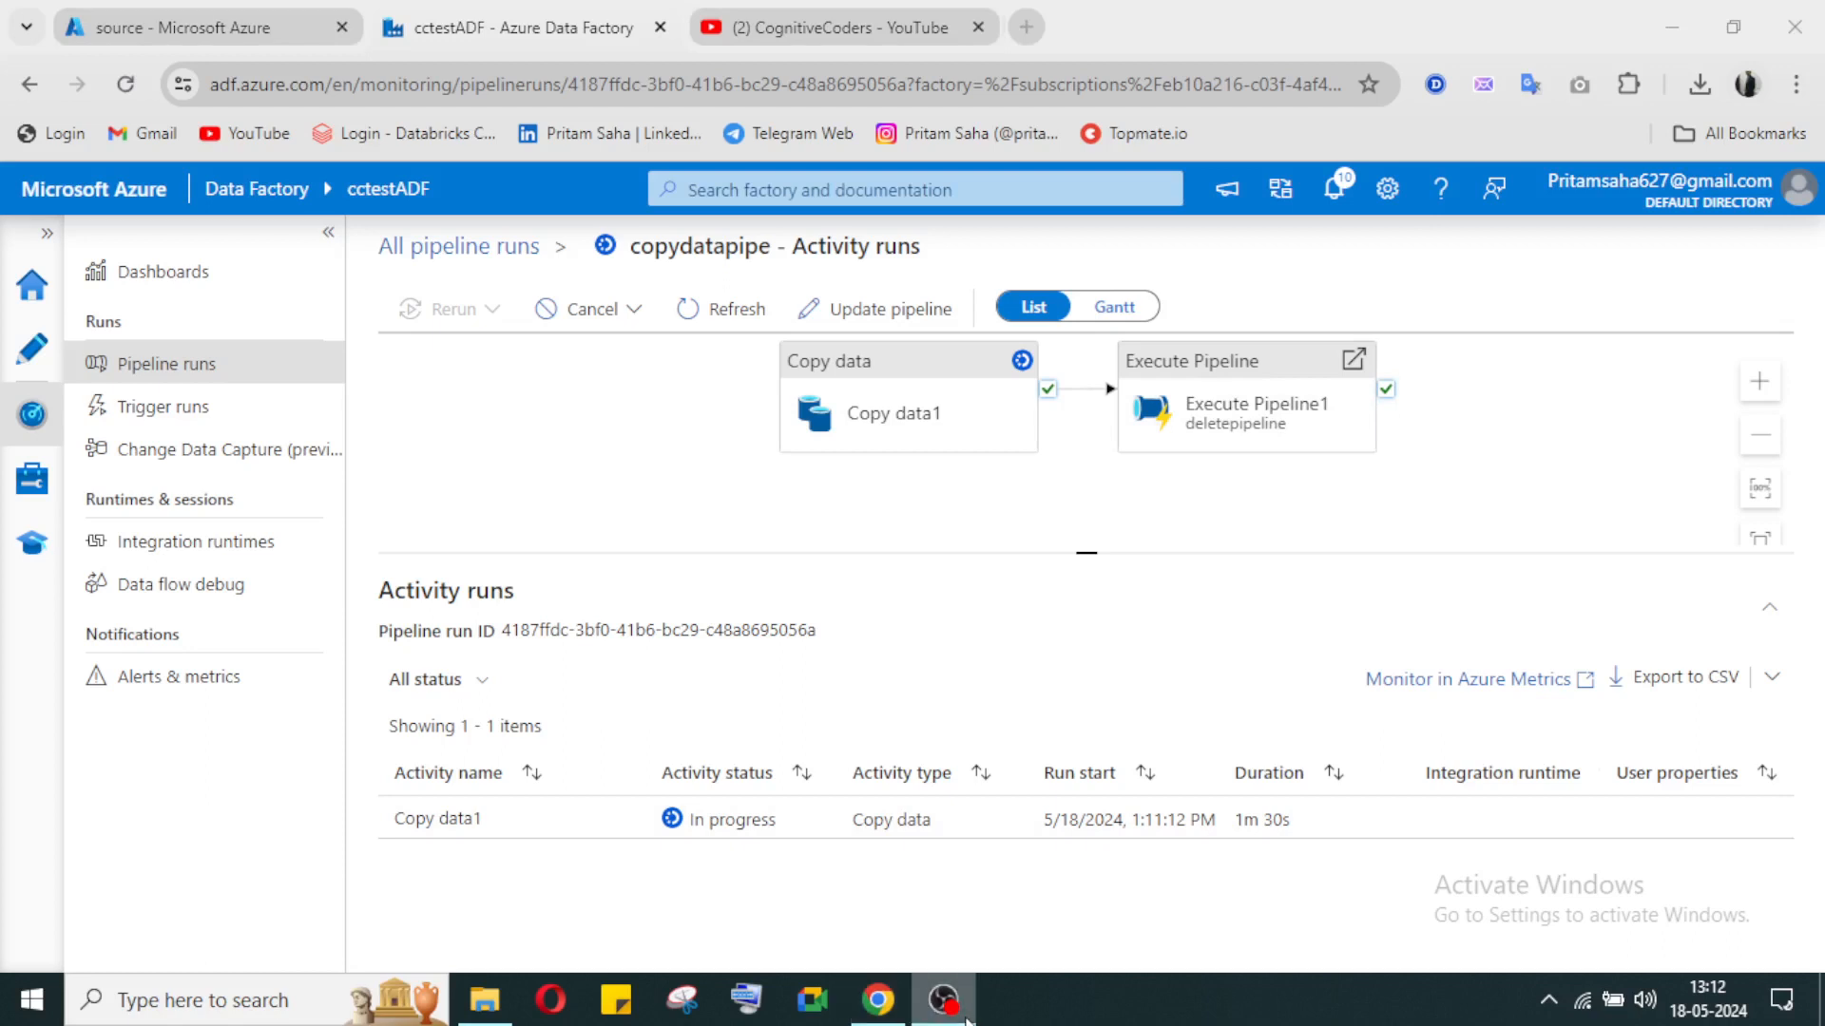
{"action": "left_click", "coordinate": [1151, 744]}
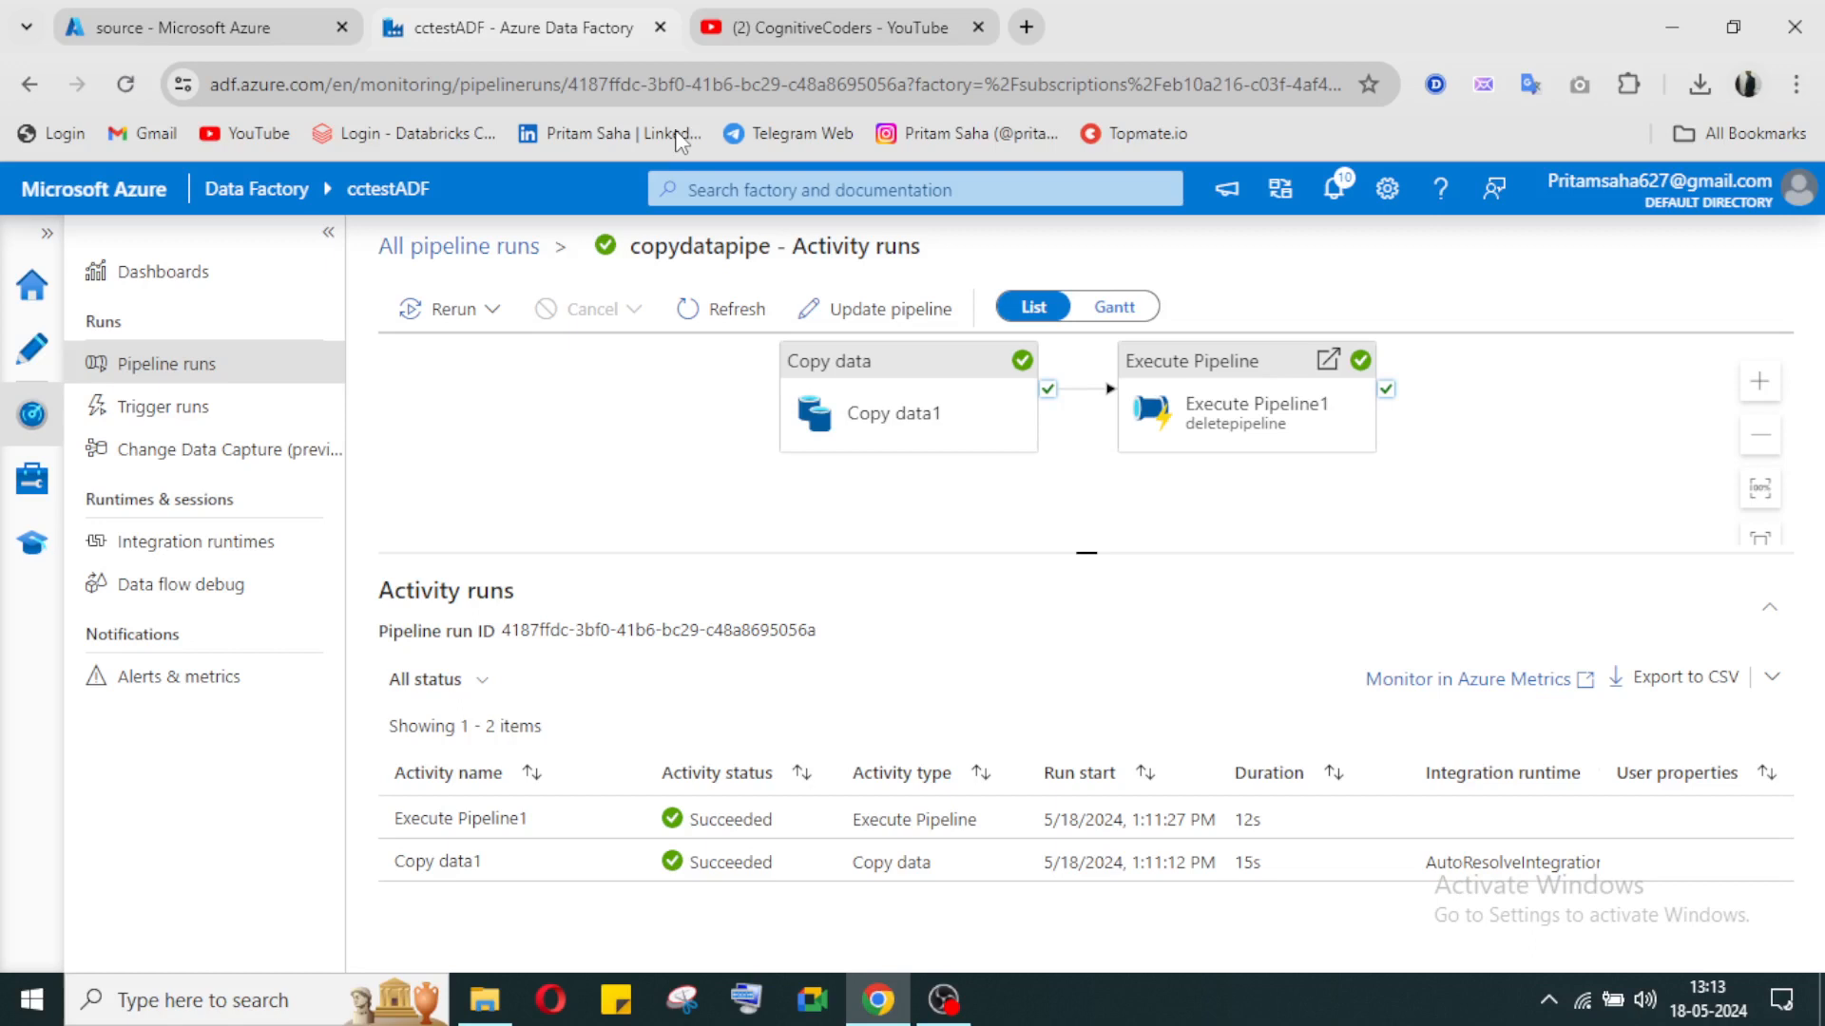
Step: Switch to the Azure portal, refresh the source container's contents, and open the sink container of cctestdl to check the copied file
{"action": "left_click", "coordinate": [228, 28]}
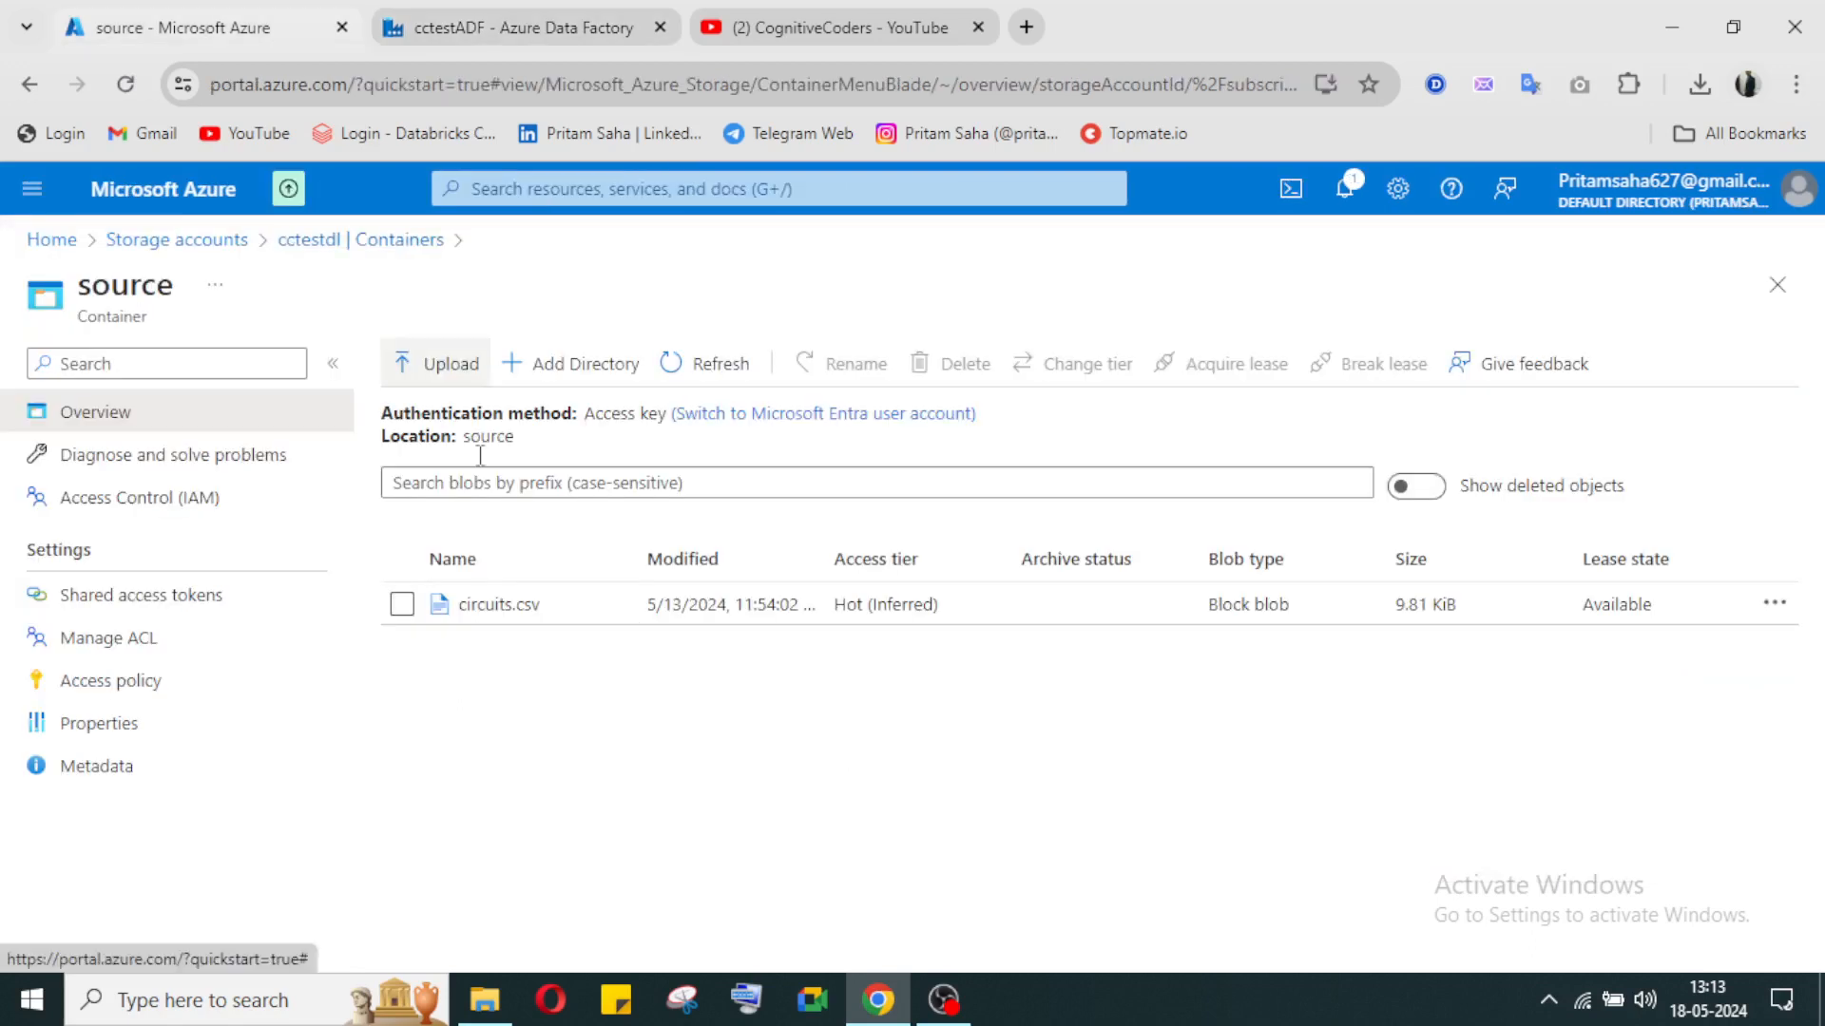
{"action": "left_click", "coordinate": [714, 380]}
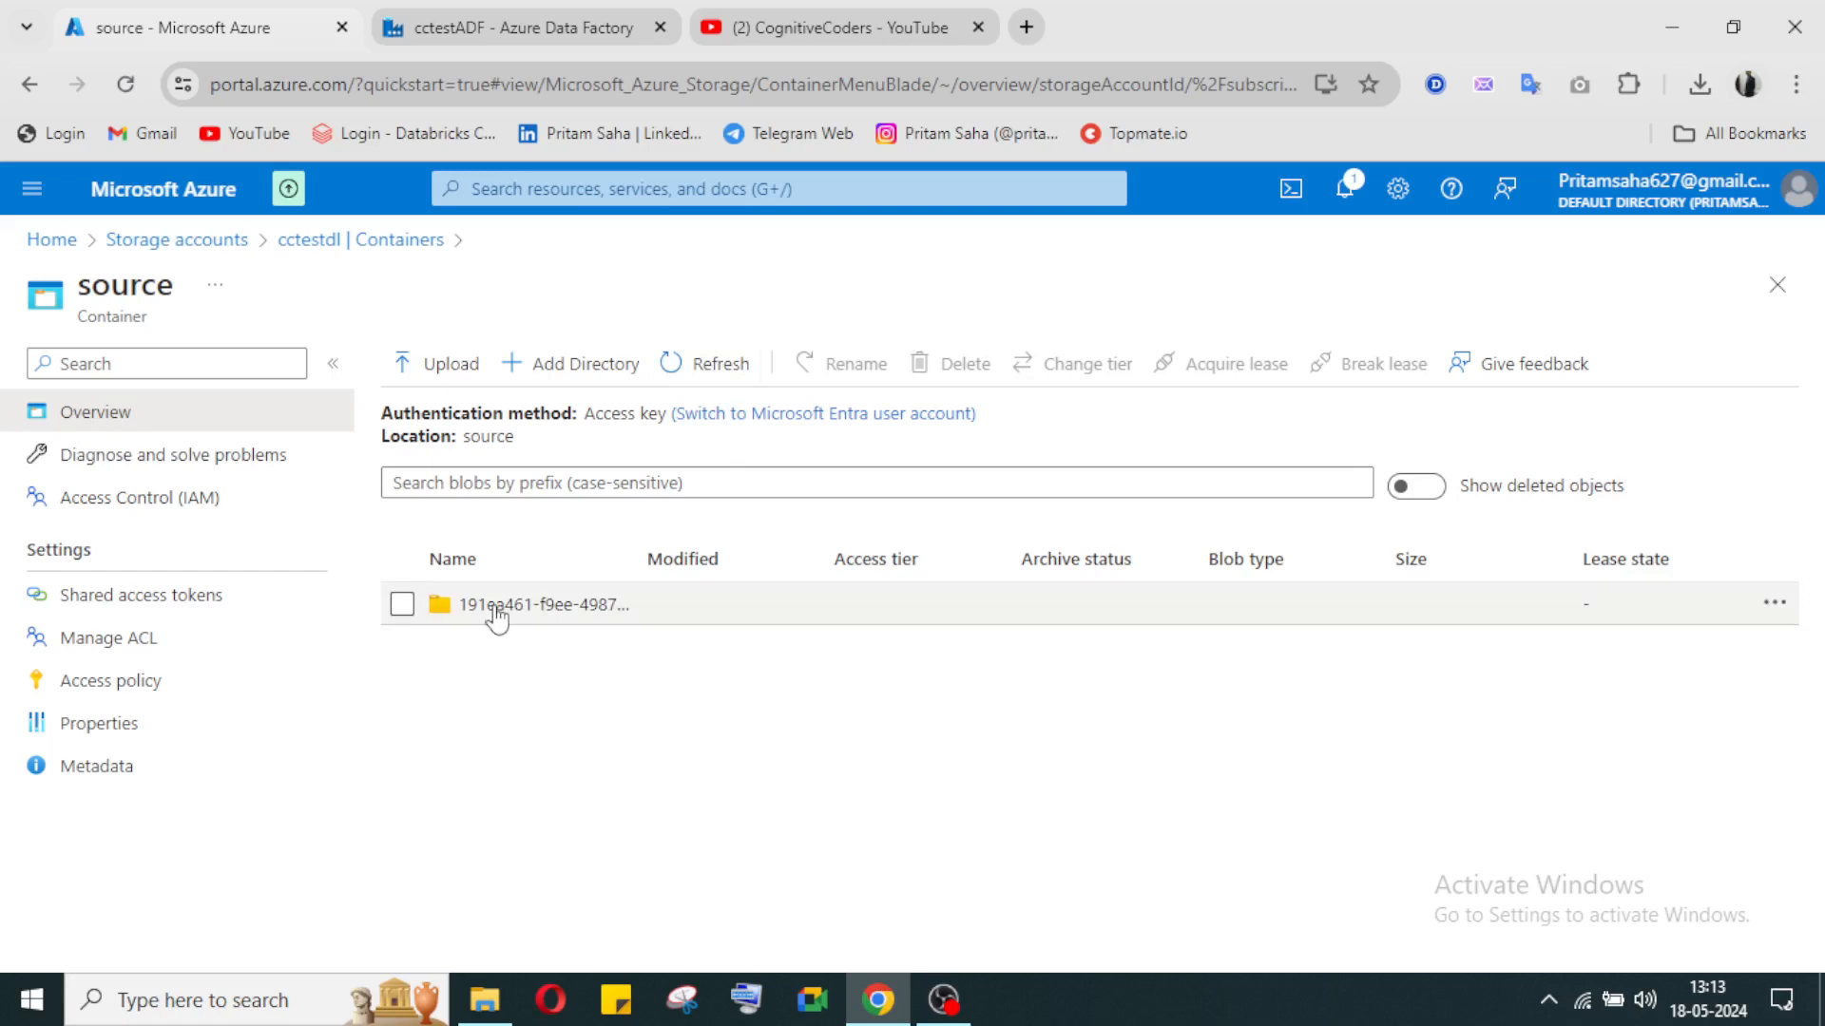
{"action": "left_click", "coordinate": [313, 243]}
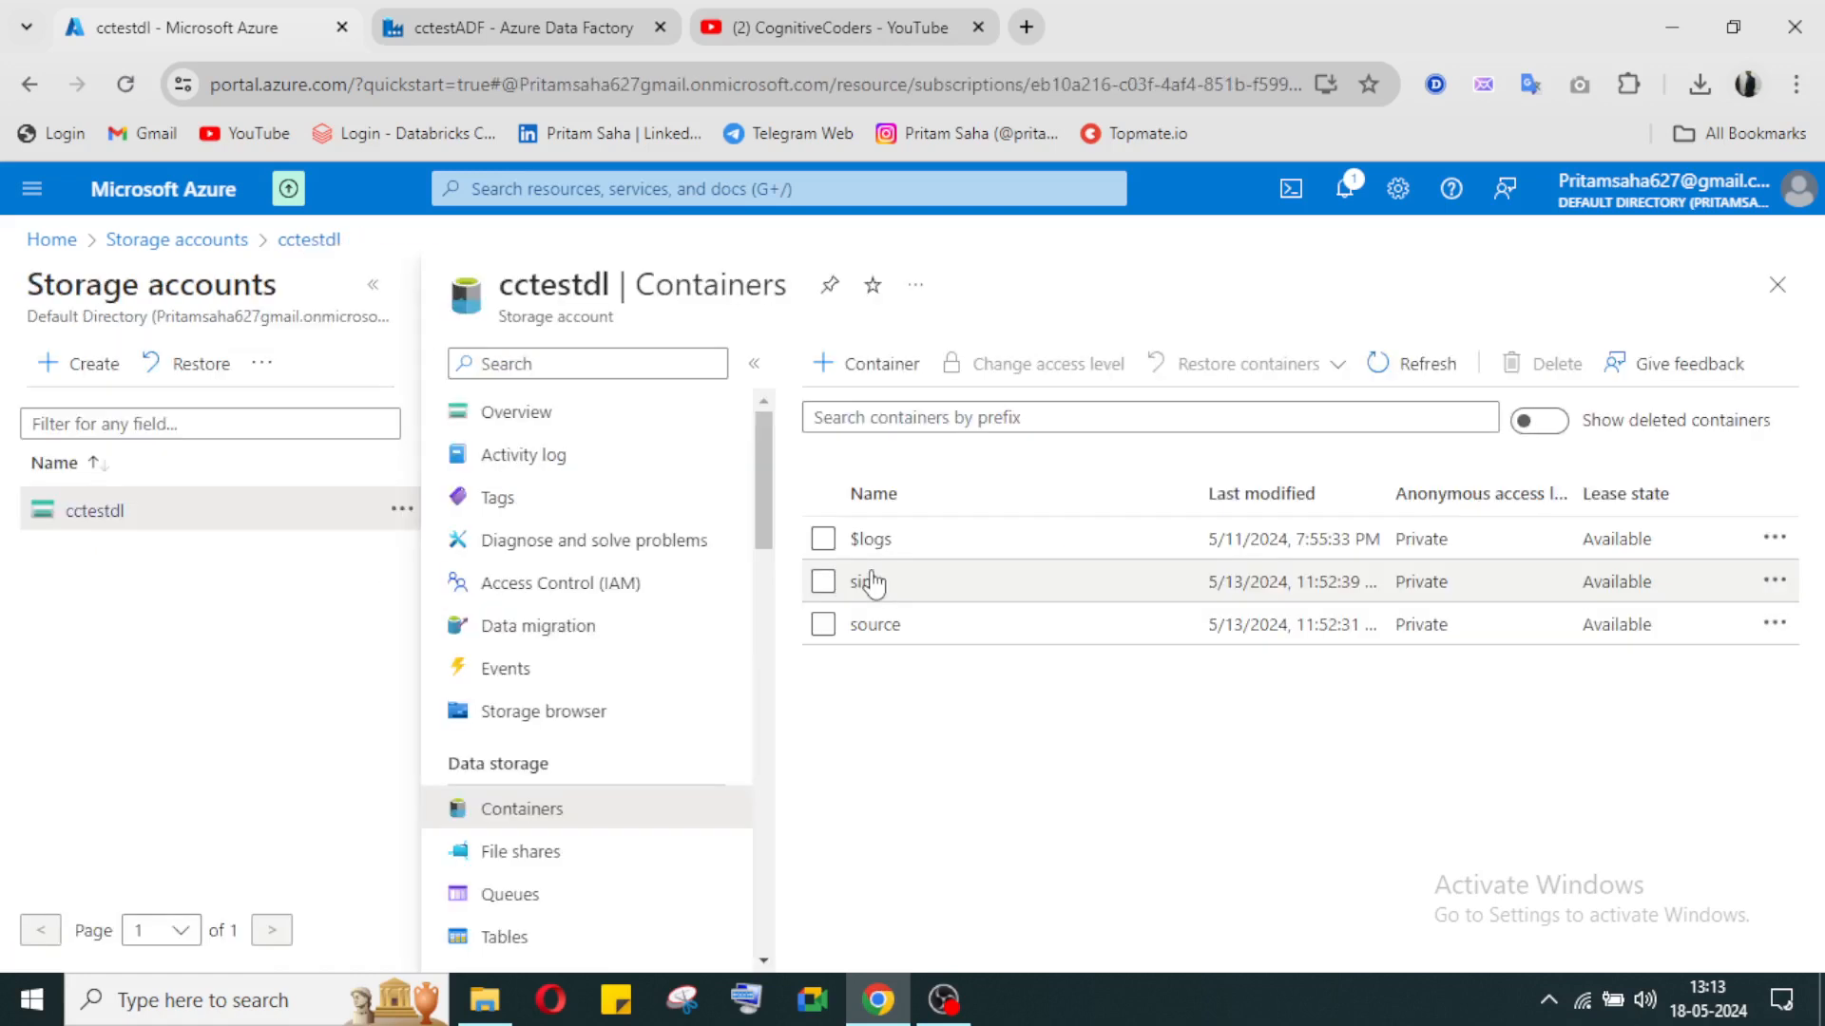
{"action": "left_click", "coordinate": [865, 582]}
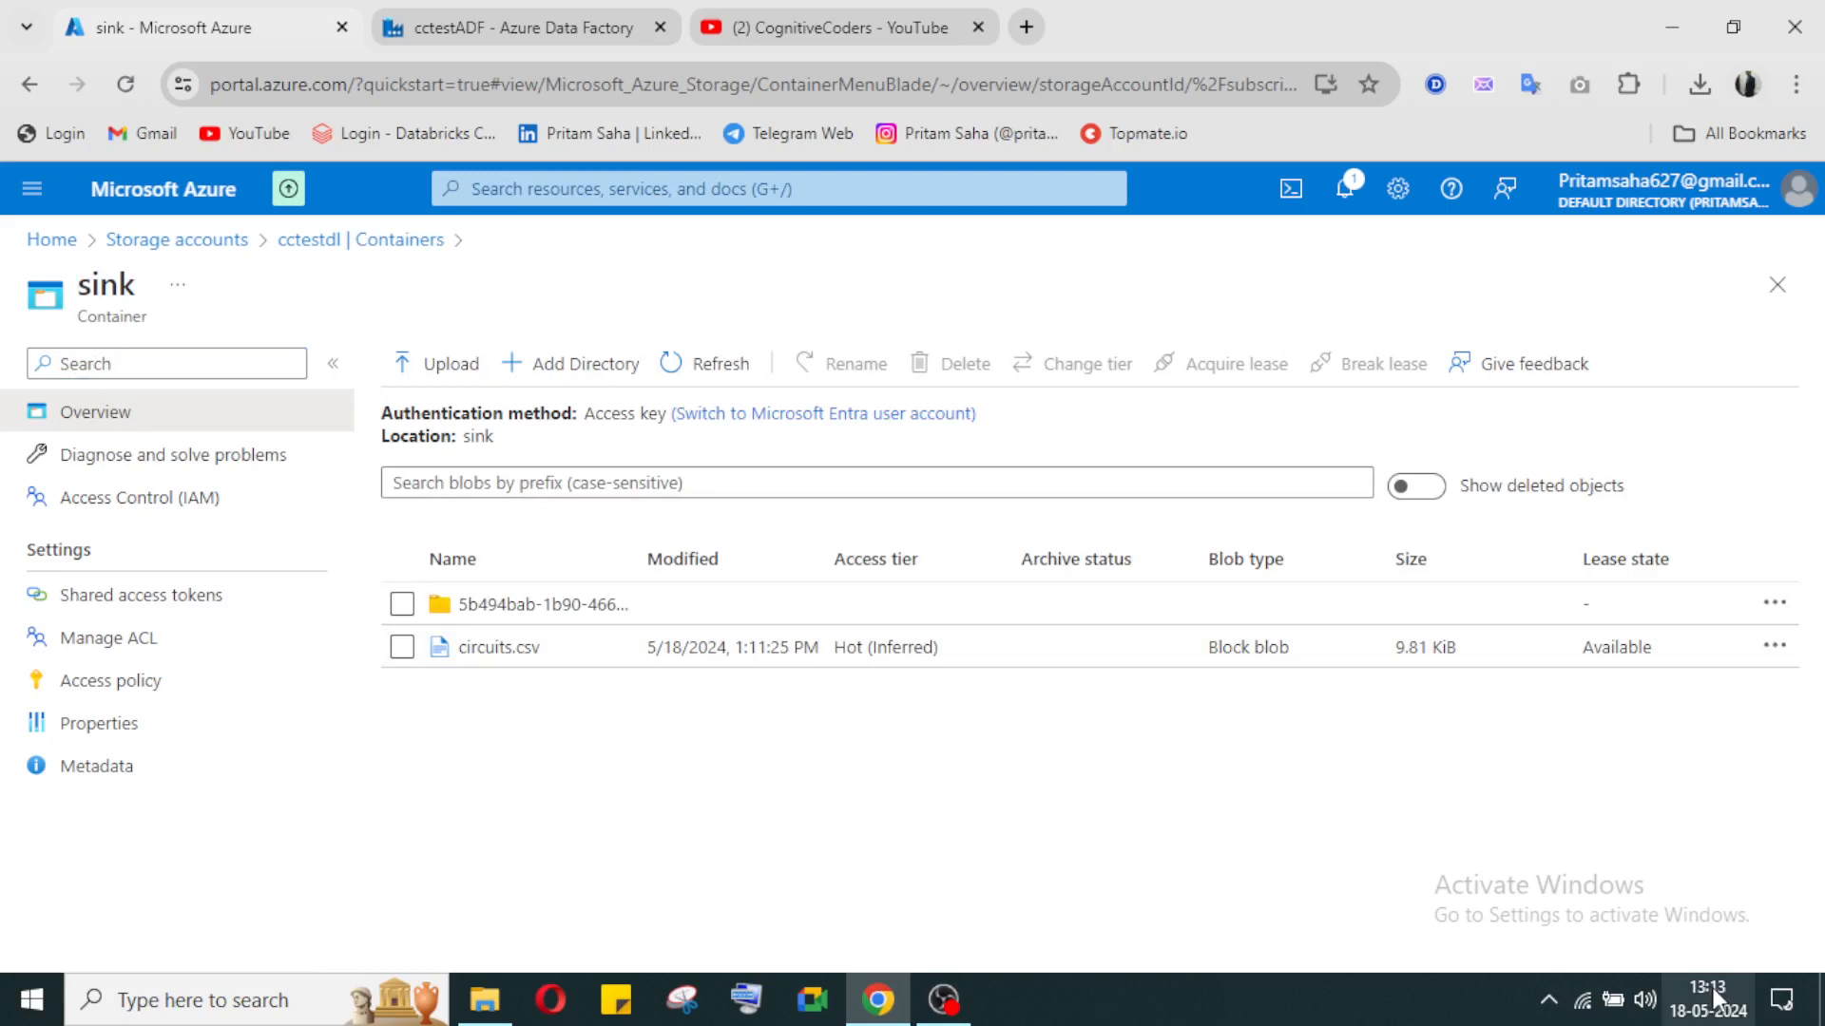
Step: Compare the sink file's modified time with the copydatapipe run in Data Factory, and reopen the source container in the Azure portal
{"action": "left_click", "coordinate": [520, 25]}
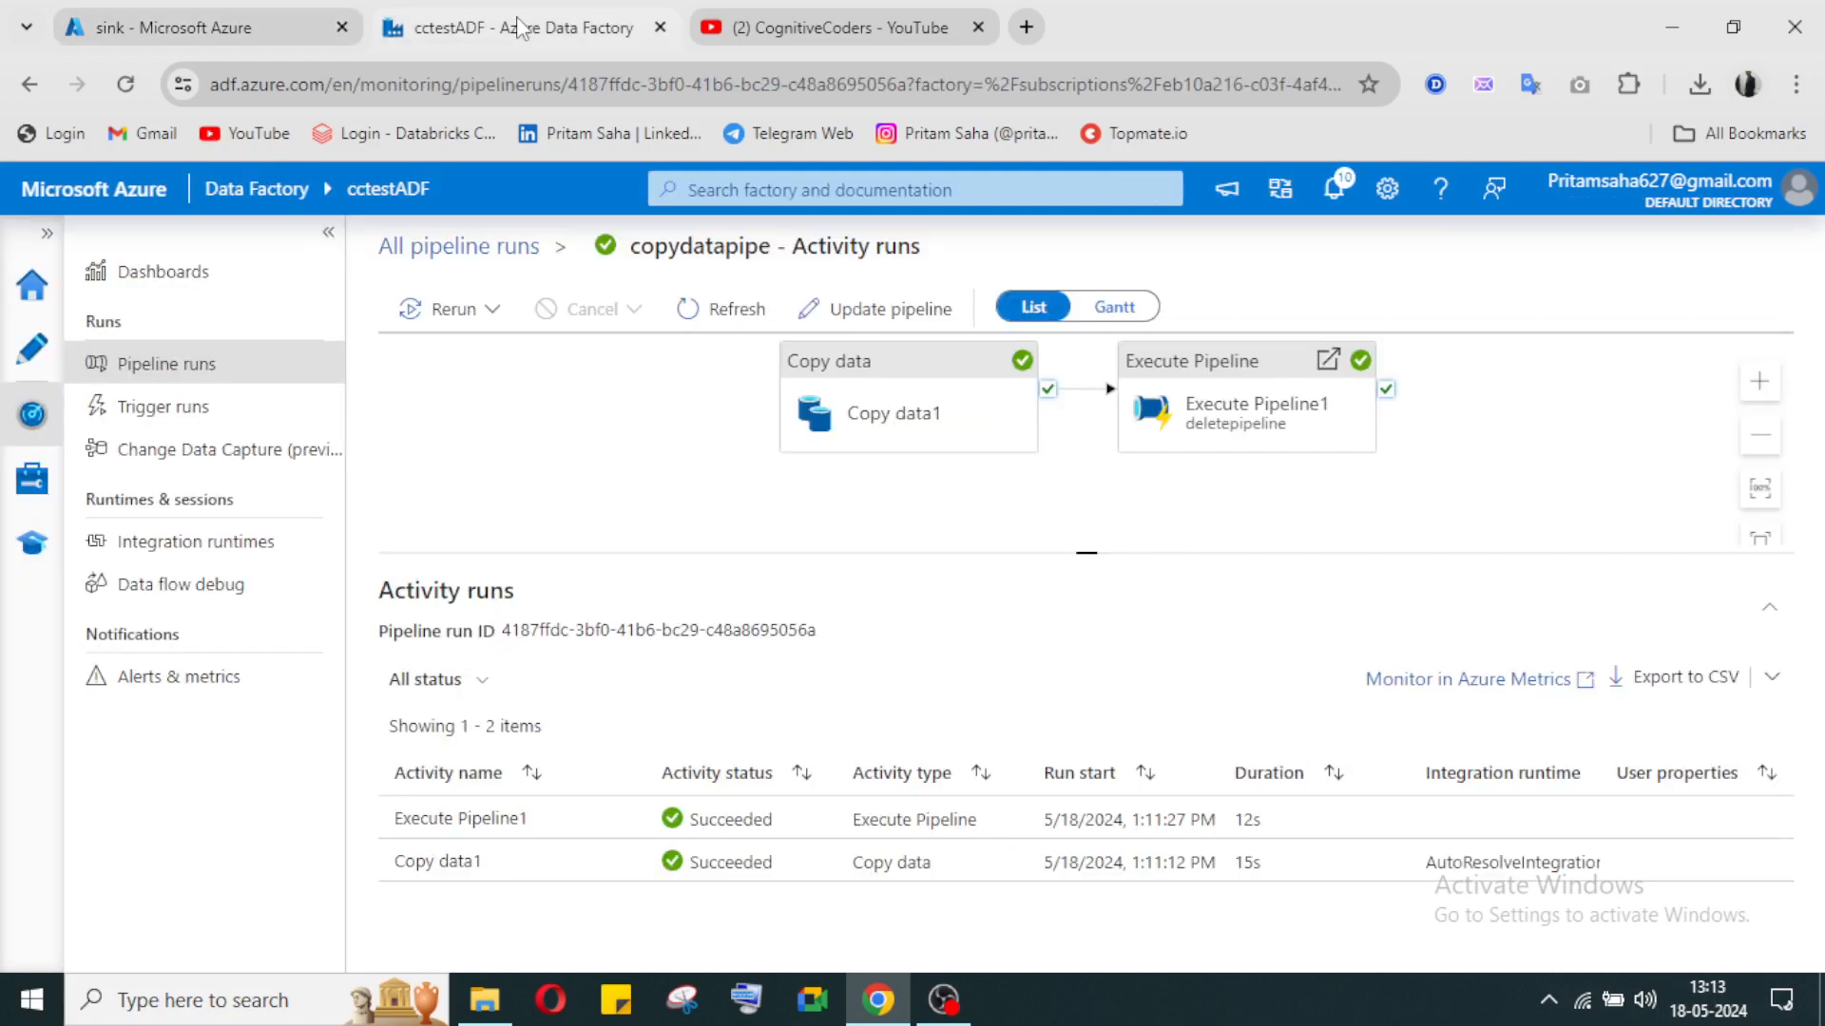
{"action": "left_click", "coordinate": [221, 19]}
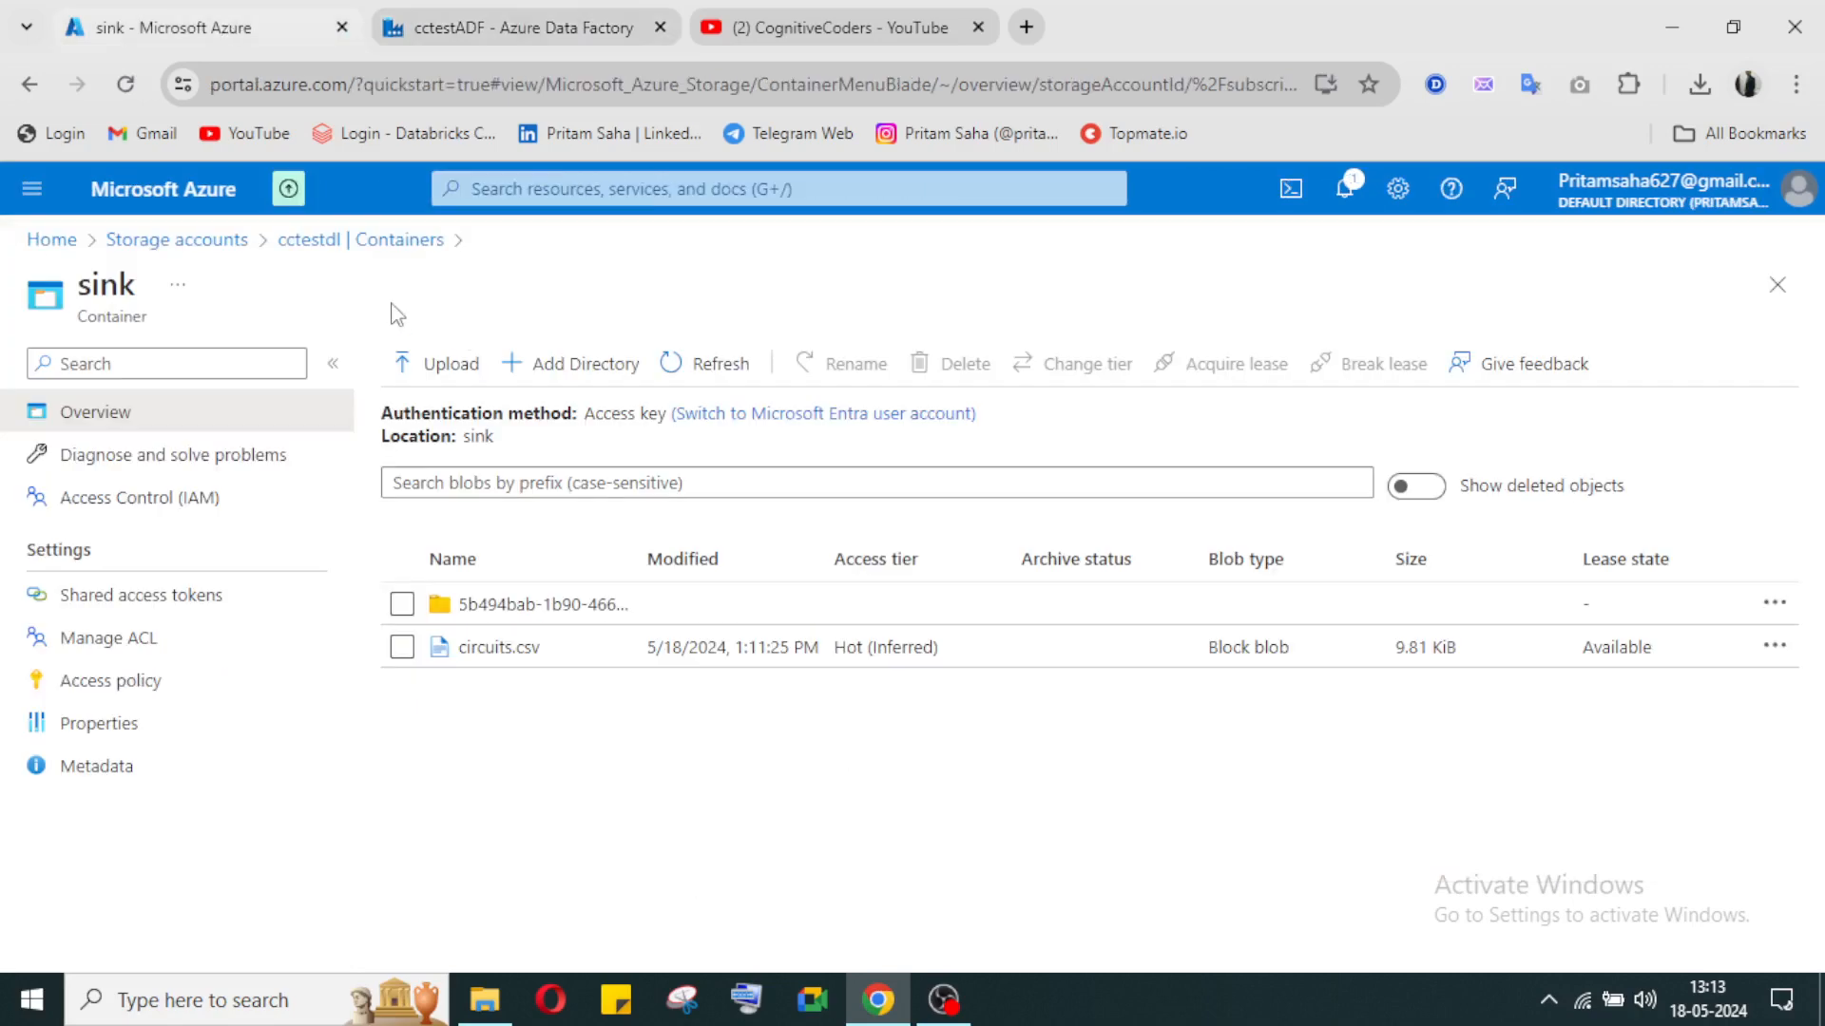
{"action": "left_click", "coordinate": [360, 239]}
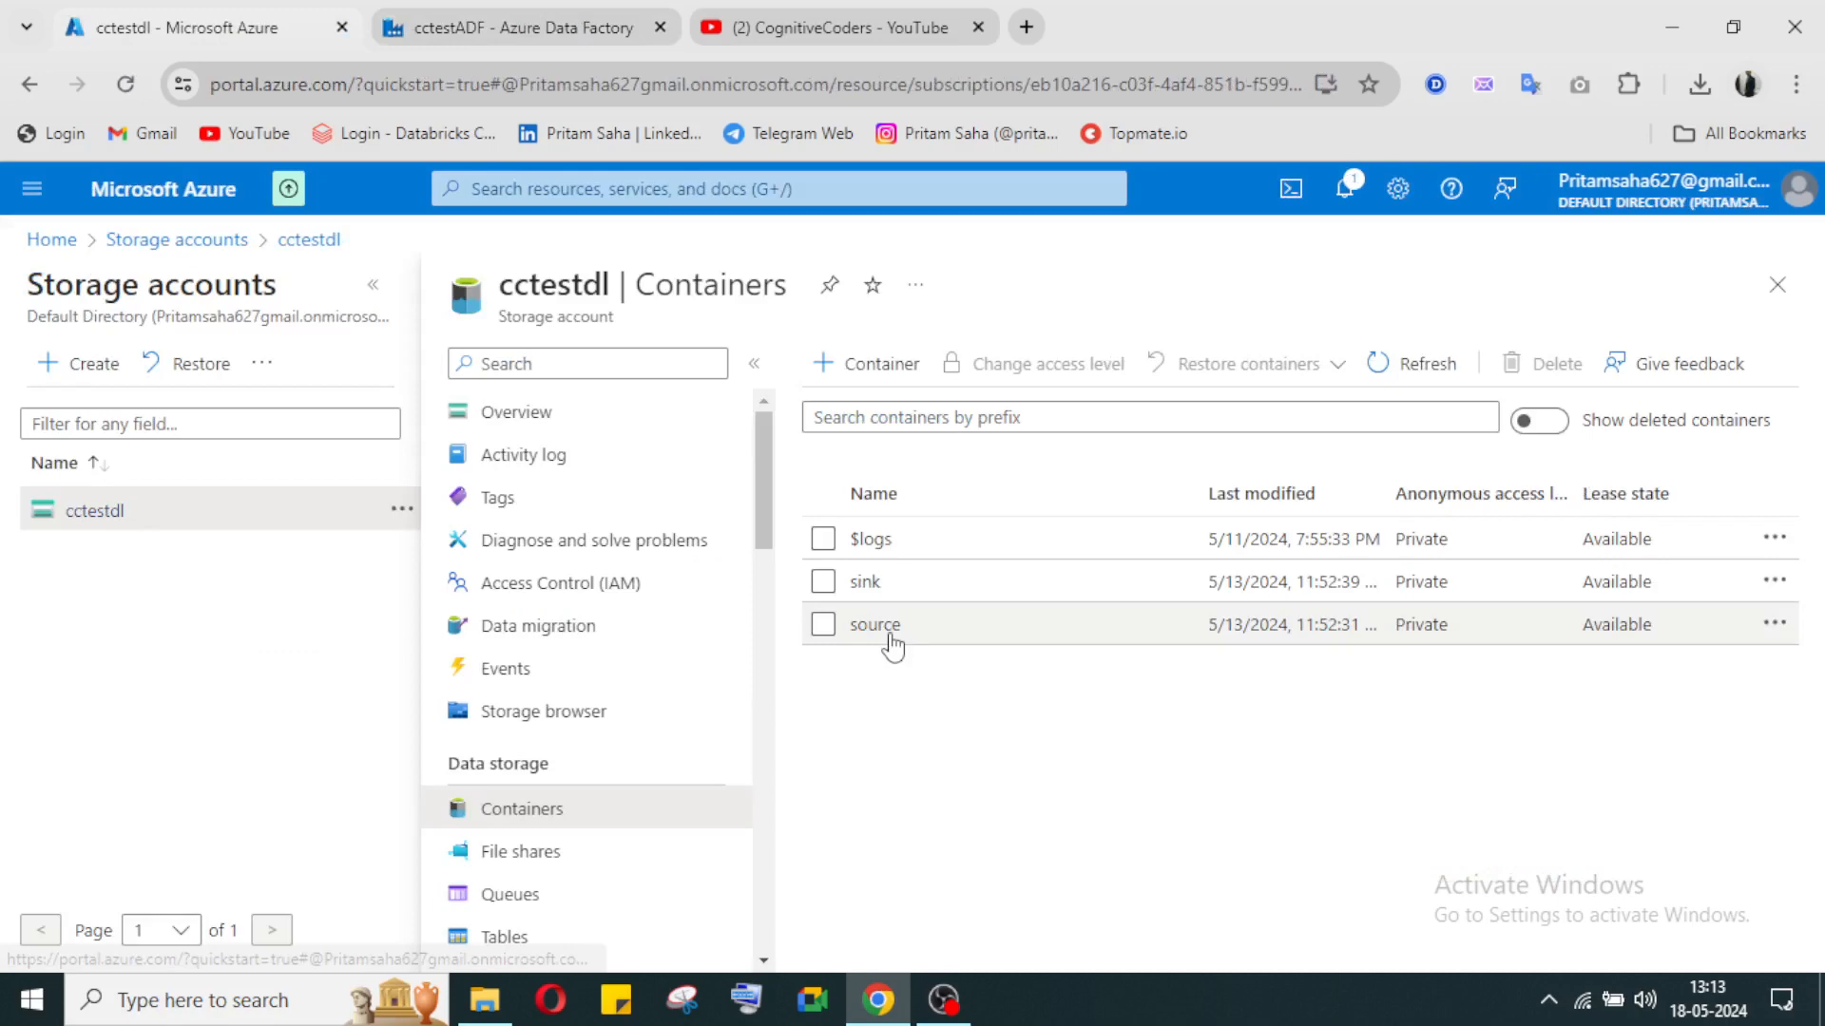
{"action": "left_click", "coordinate": [874, 625]}
Step: Switch back to Data Factory and review the copydatapipe activity runs, enlarging the pipeline diagram area
{"action": "left_click", "coordinate": [608, 27]}
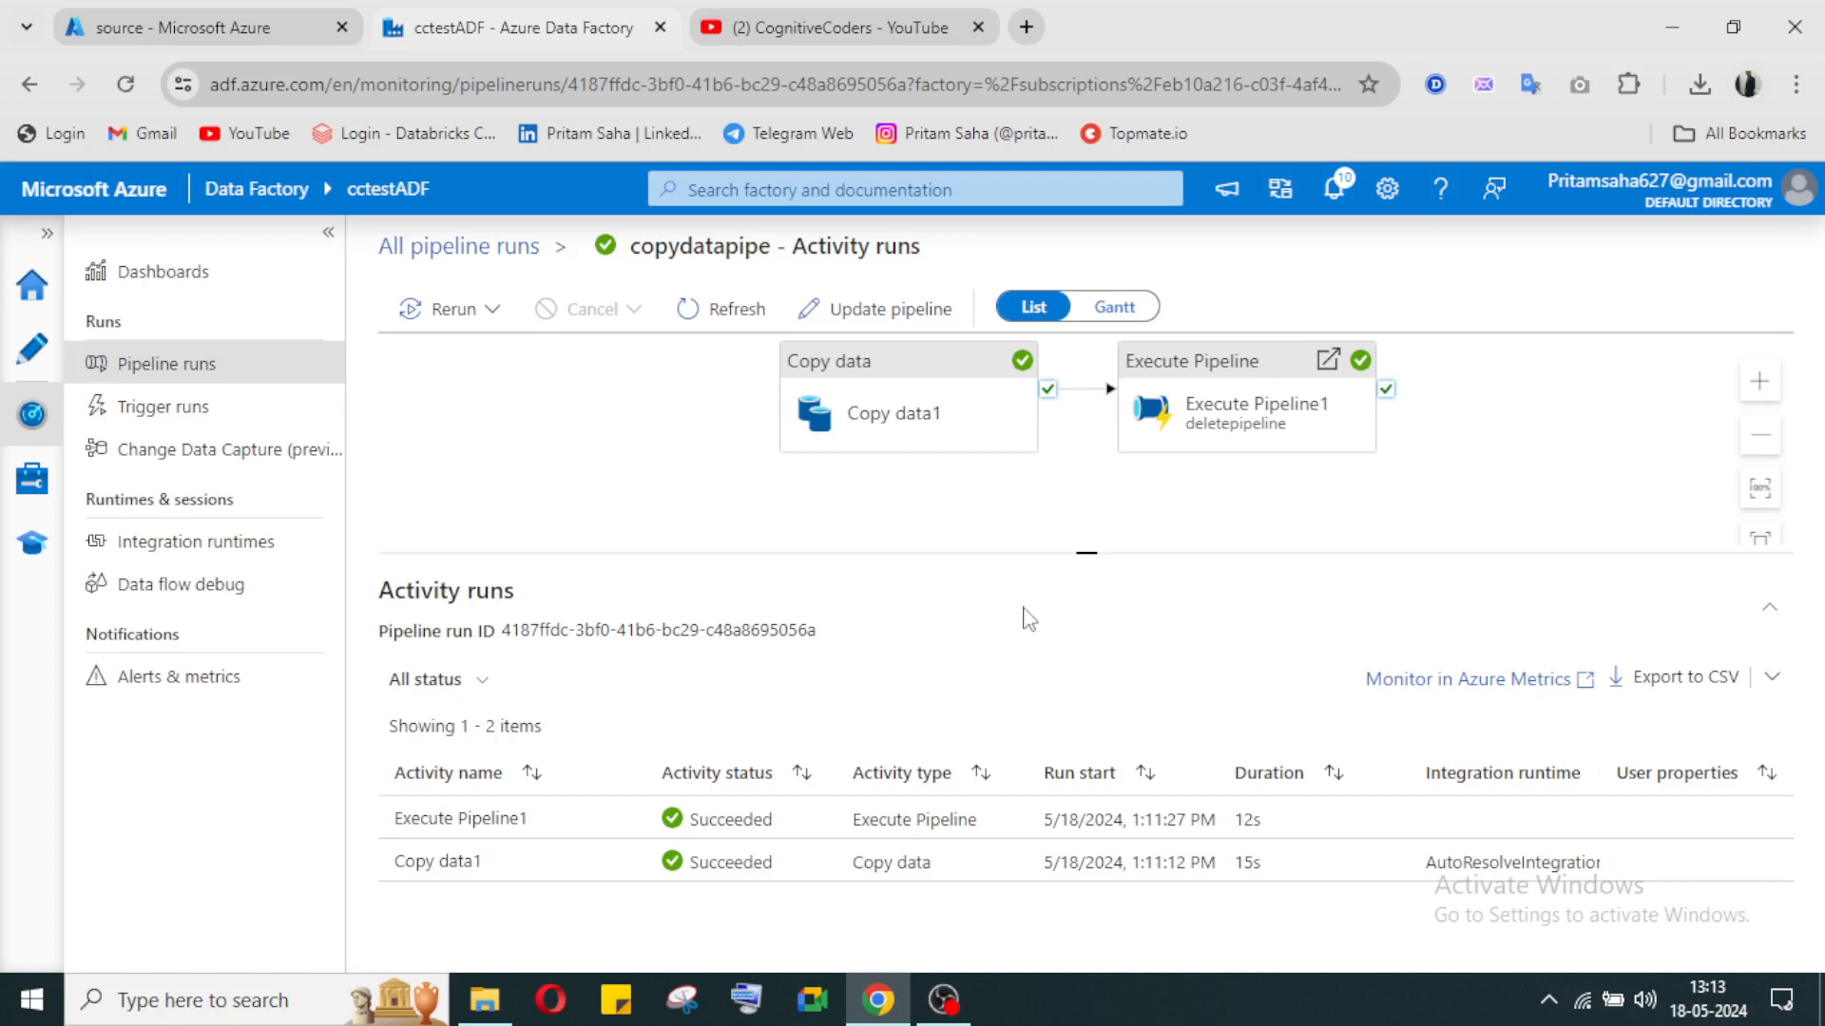
{"action": "scroll", "coordinate": [734, 416], "scroll_direction": "up", "scroll_amount": 2}
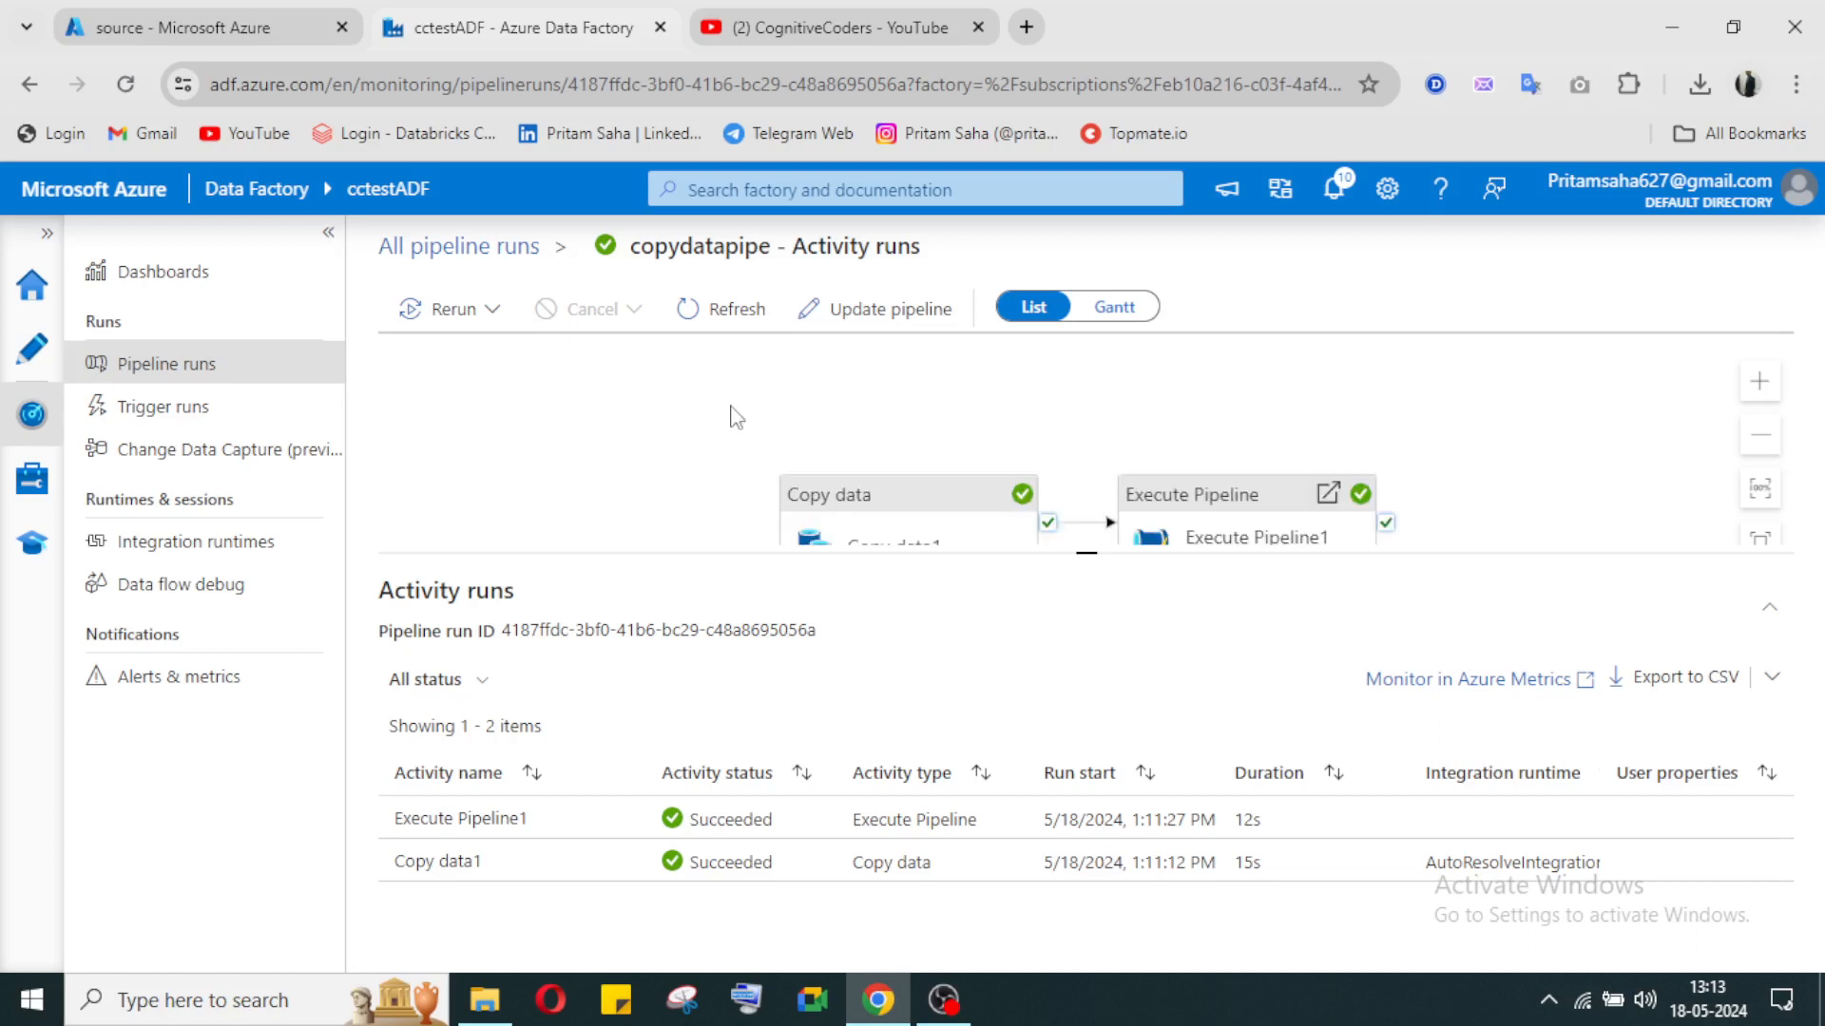
{"action": "scroll", "coordinate": [735, 416], "scroll_direction": "down", "scroll_amount": 2}
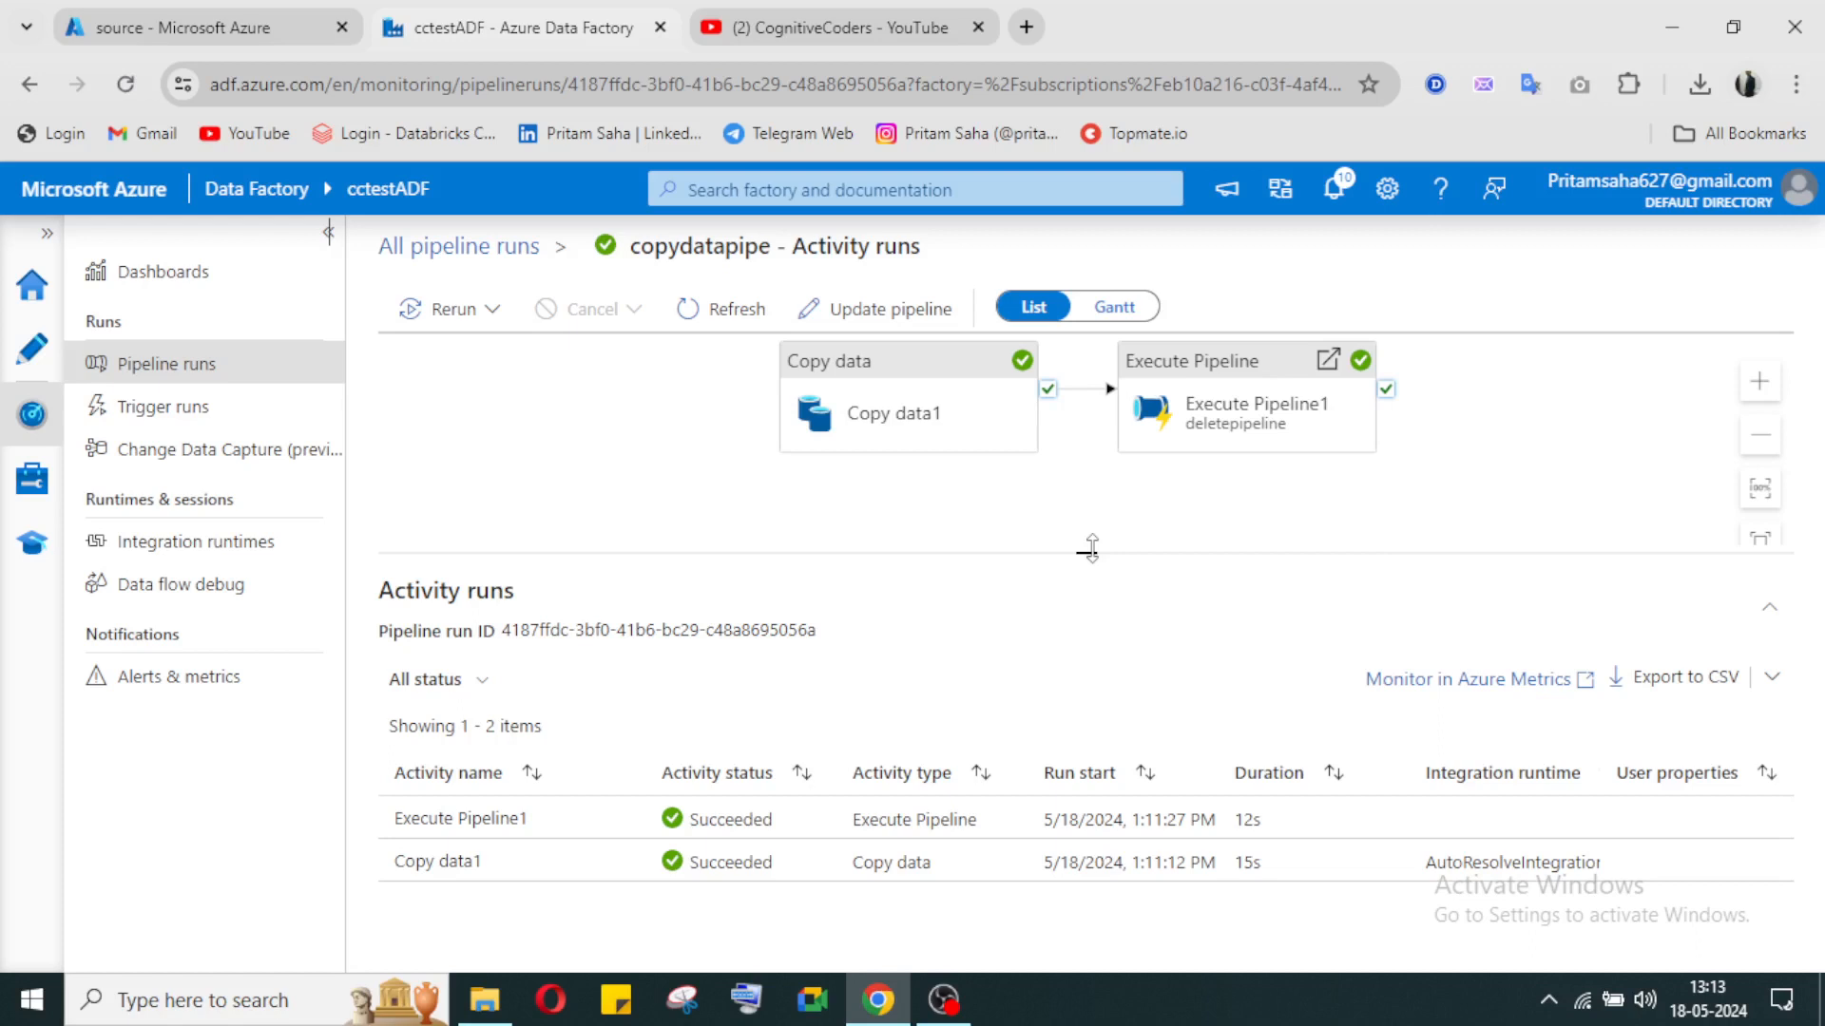
{"action": "left_click_drag", "start_coordinate": [1091, 548], "coordinate": [1091, 602]}
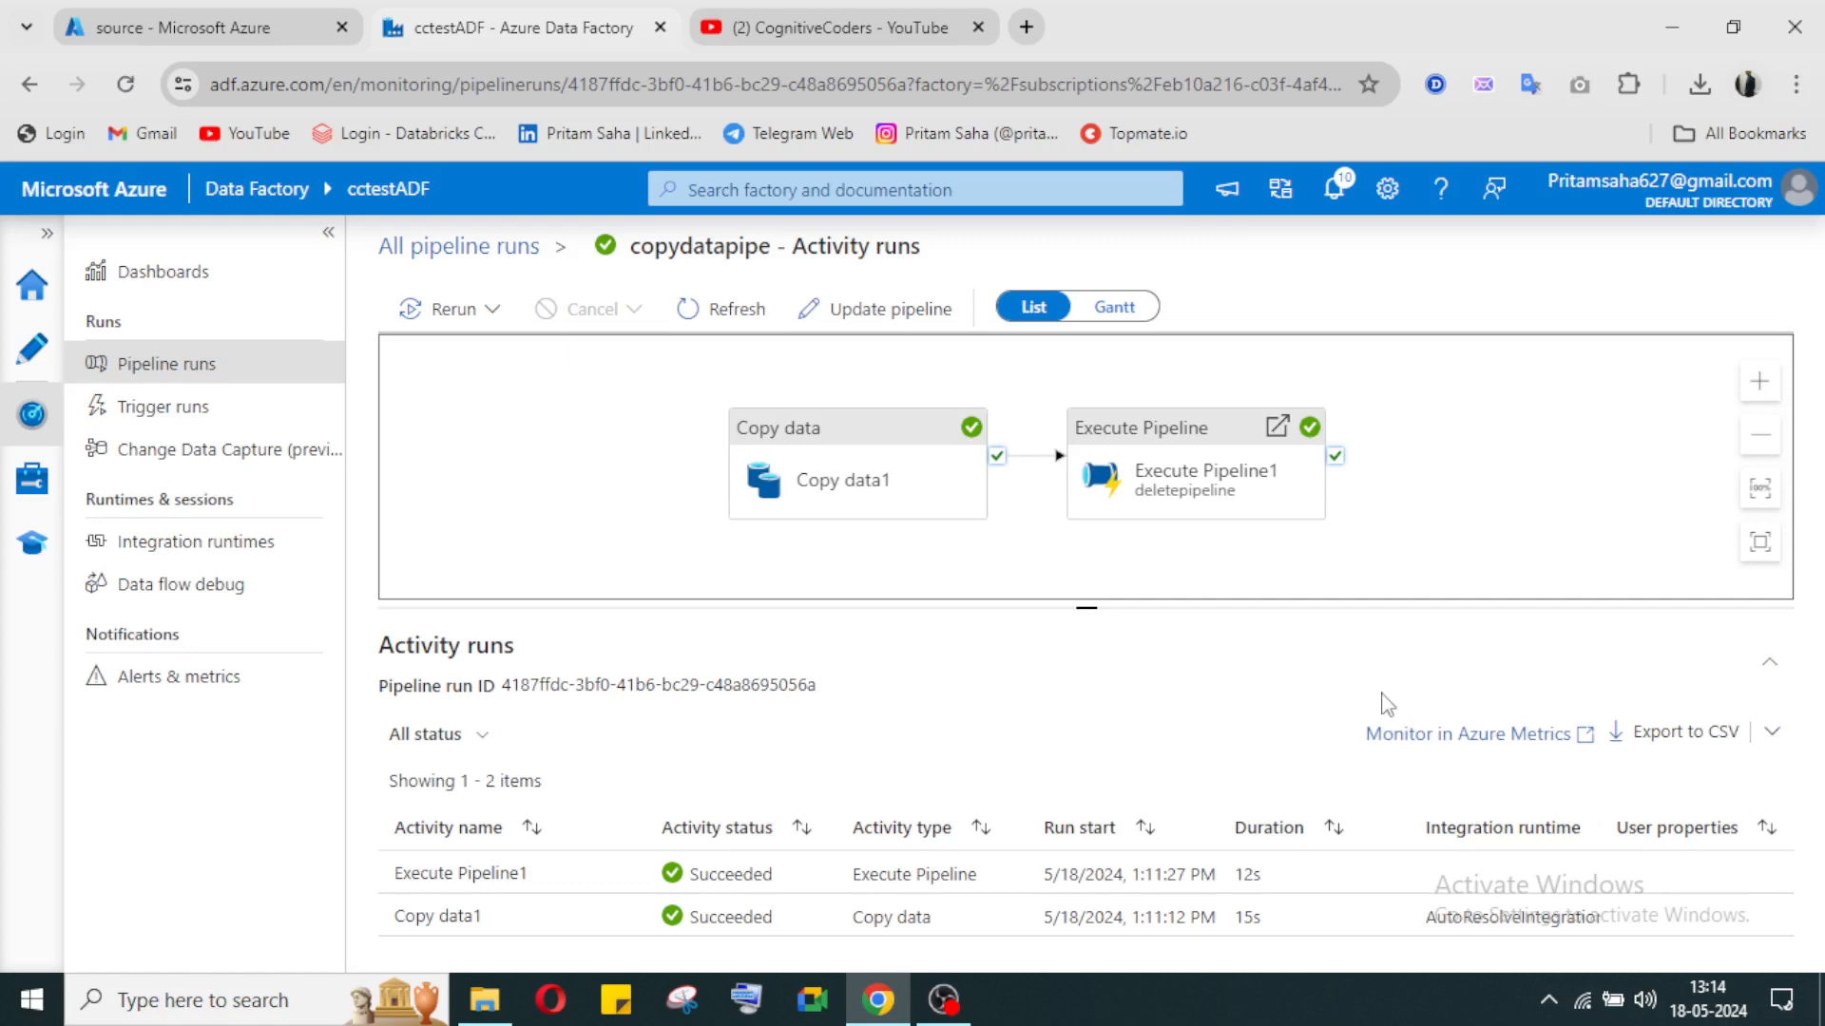
{"action": "left_click", "coordinate": [951, 1022]}
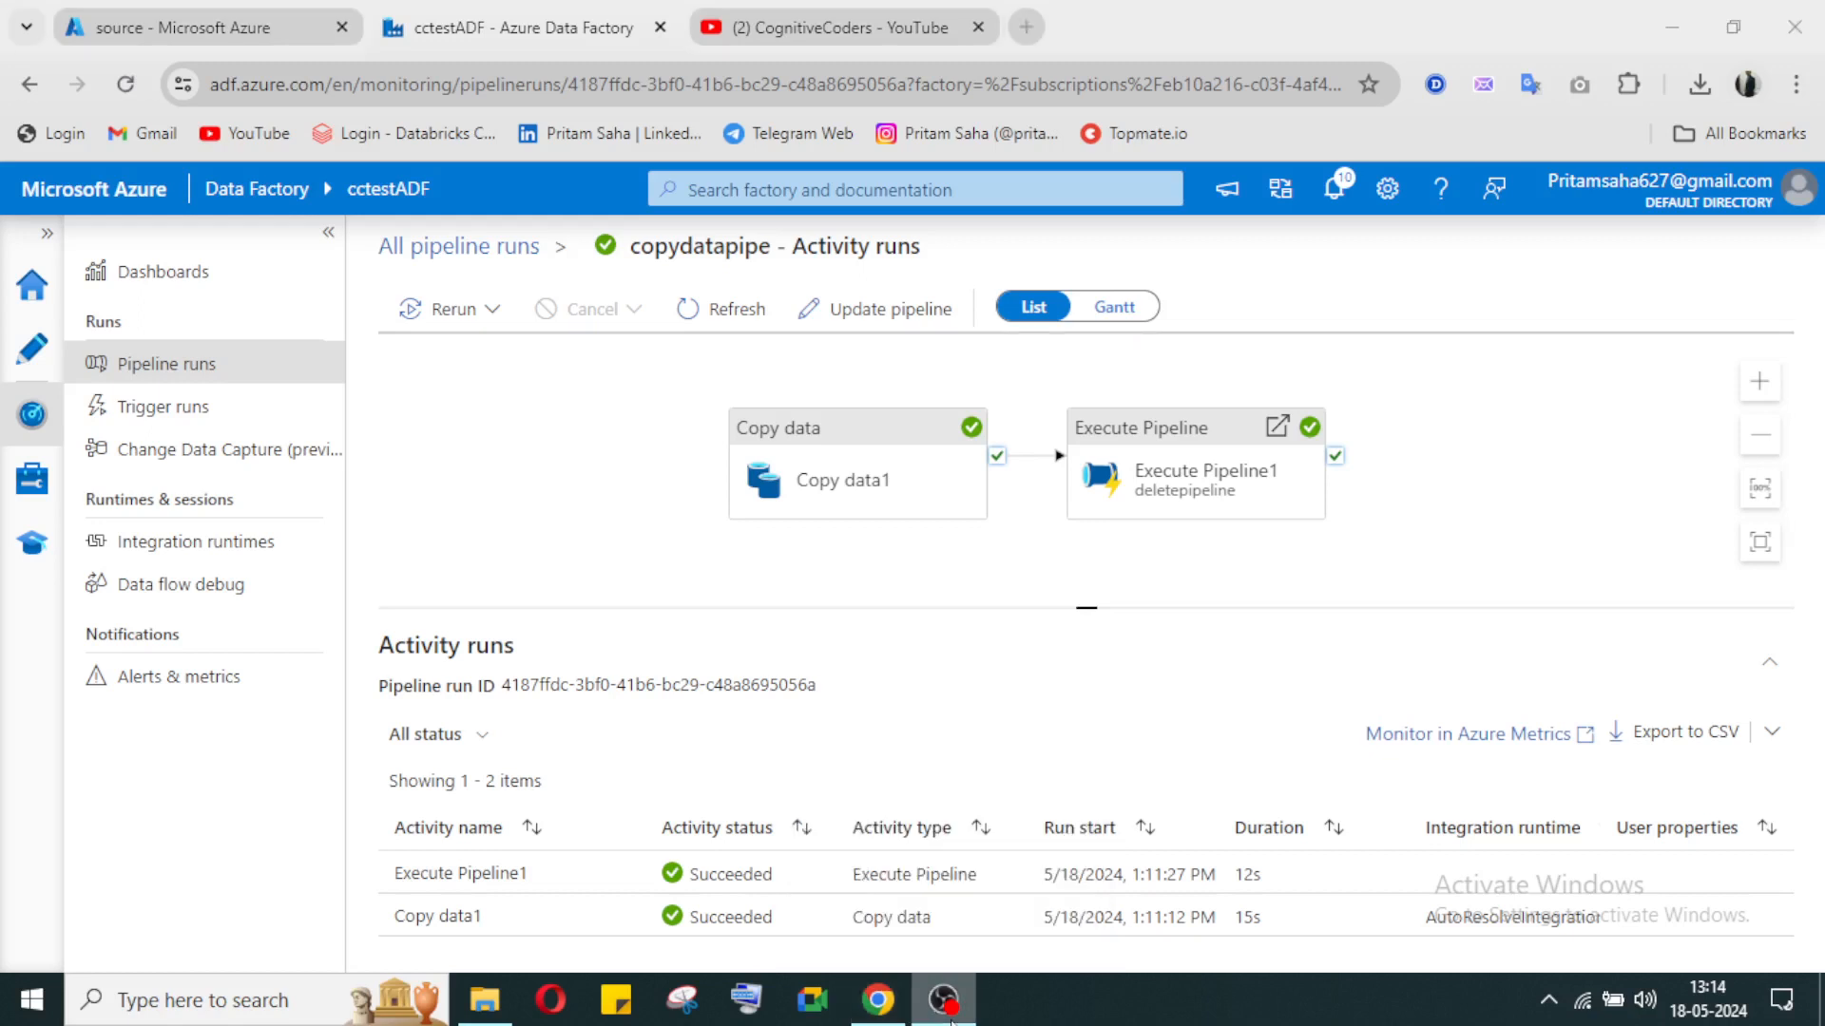
{"action": "left_click", "coordinate": [951, 1022]}
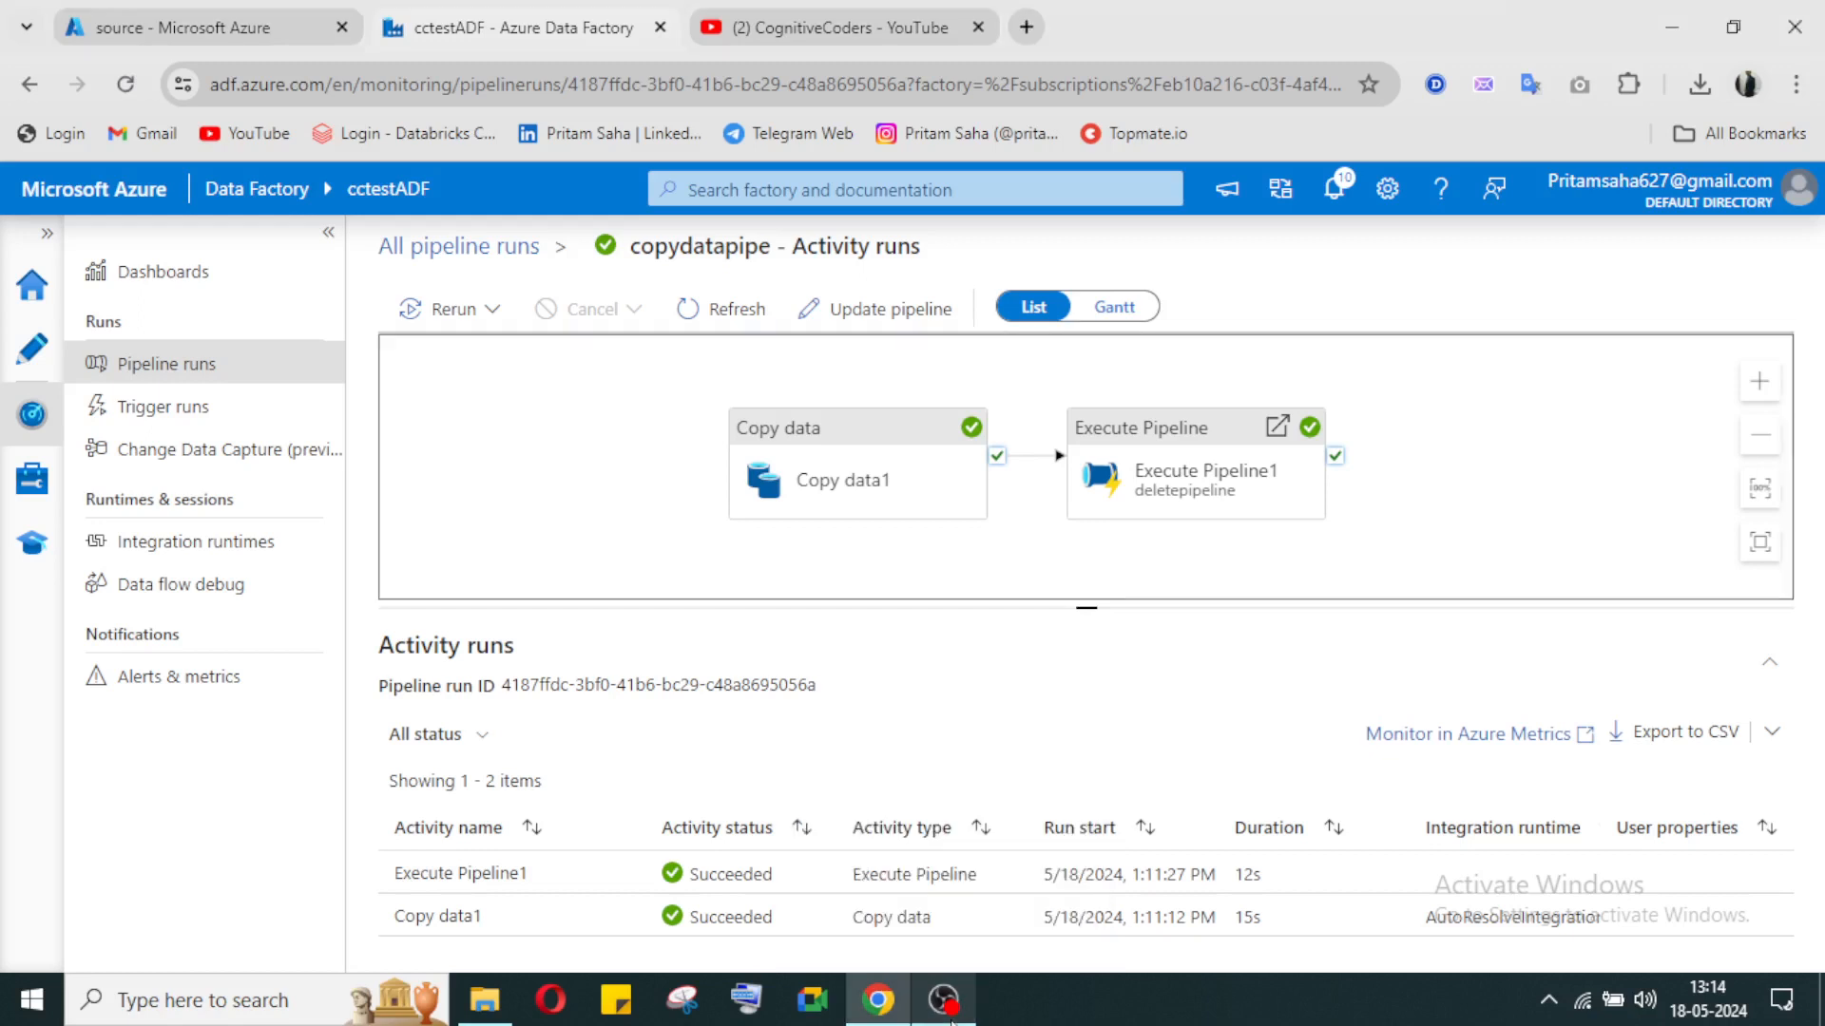
{"action": "left_click", "coordinate": [868, 13]}
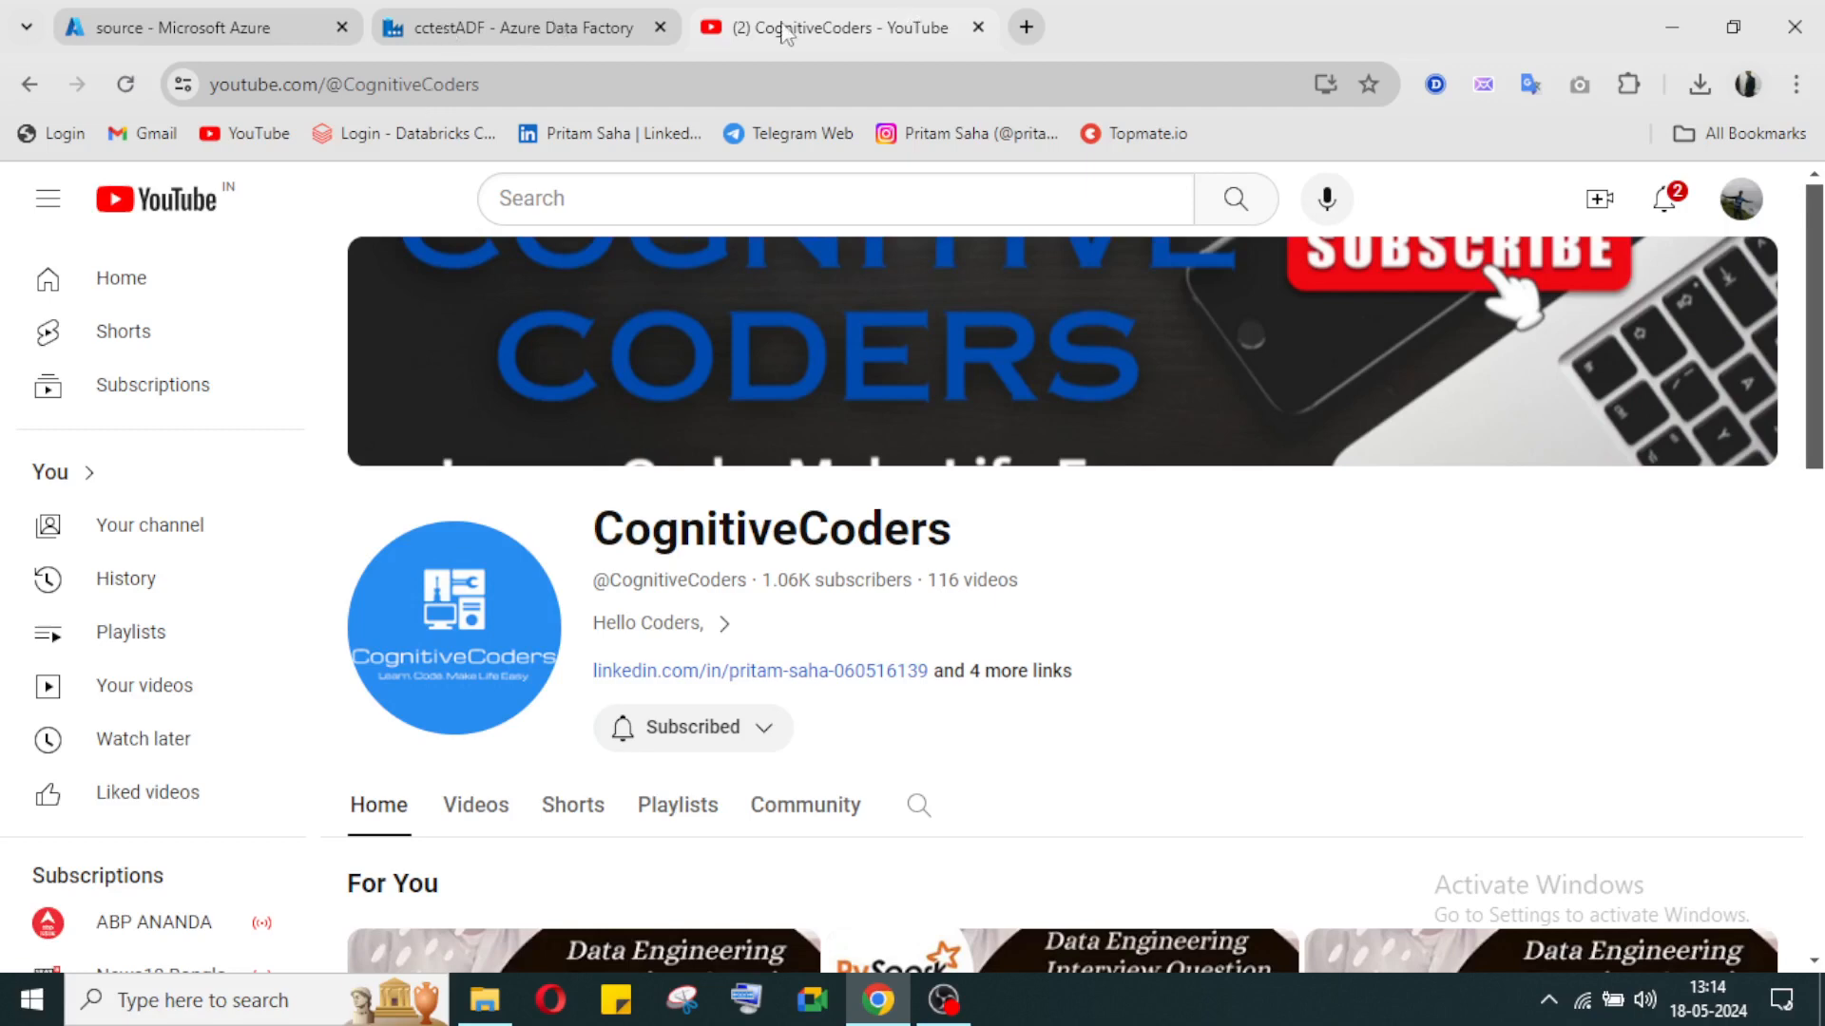
{"action": "left_click", "coordinate": [948, 1003]}
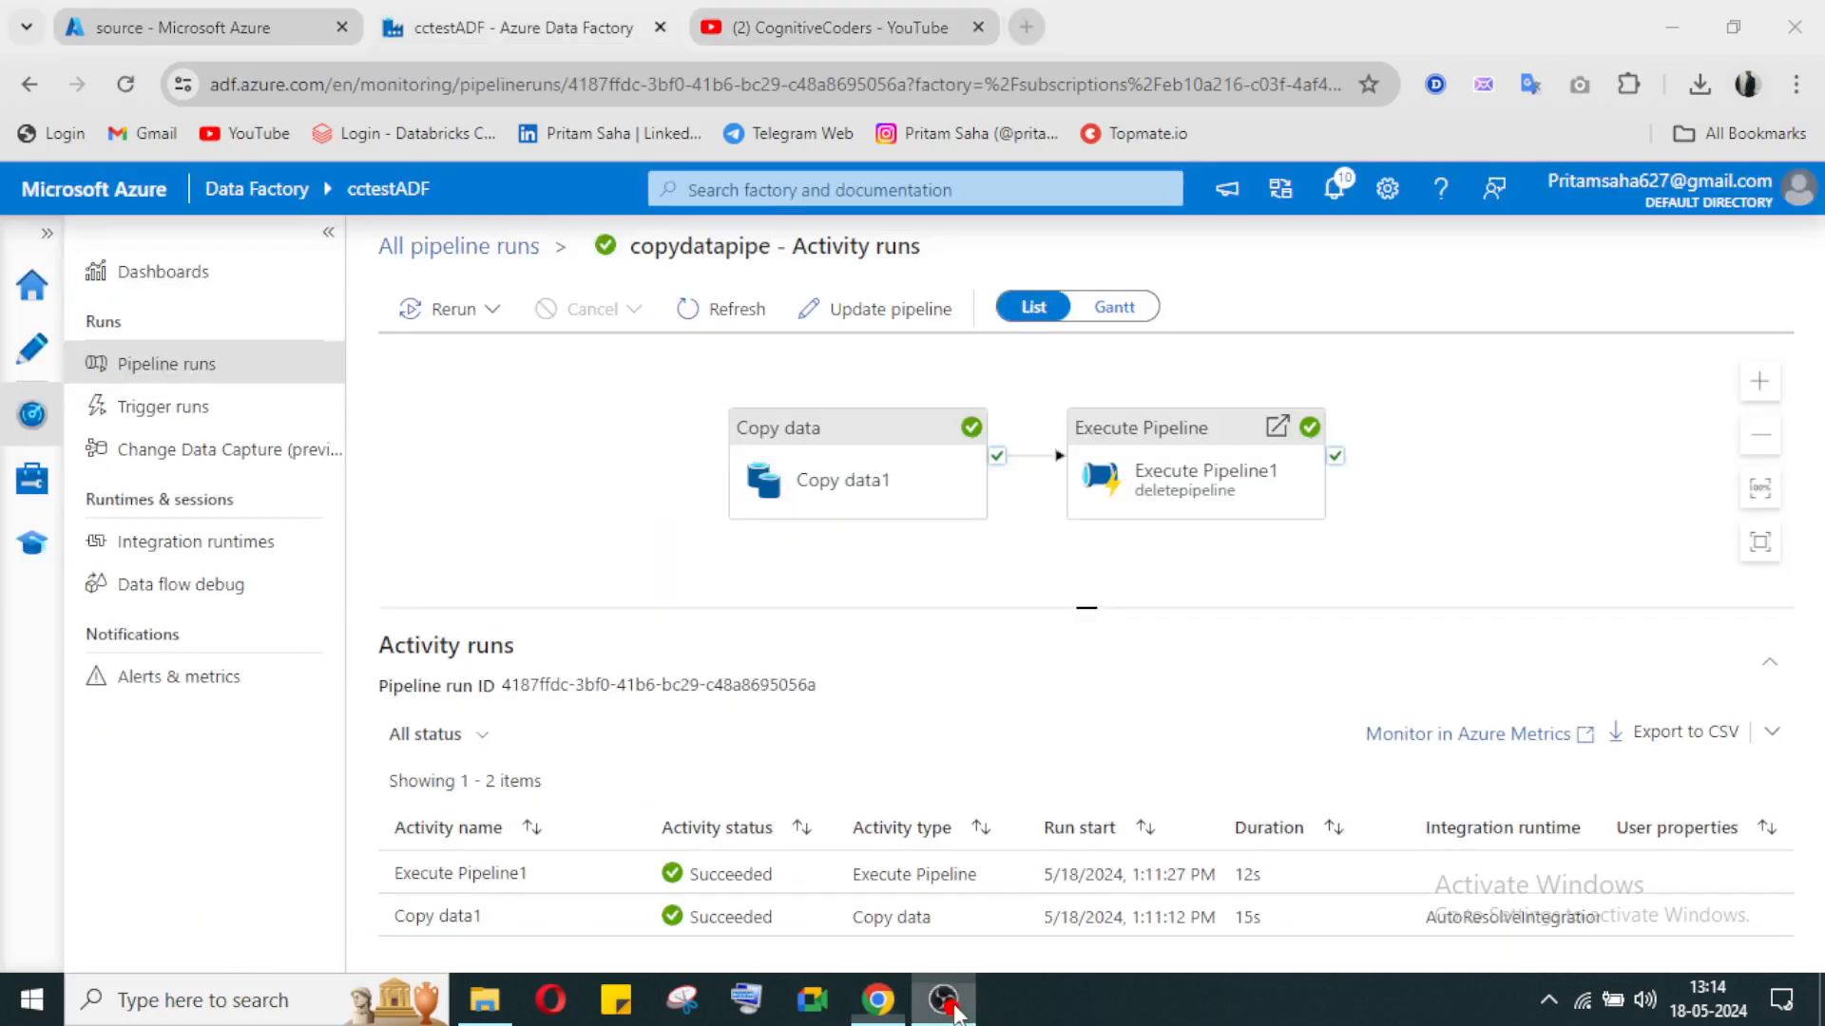
{"action": "left_click", "coordinate": [1180, 825]}
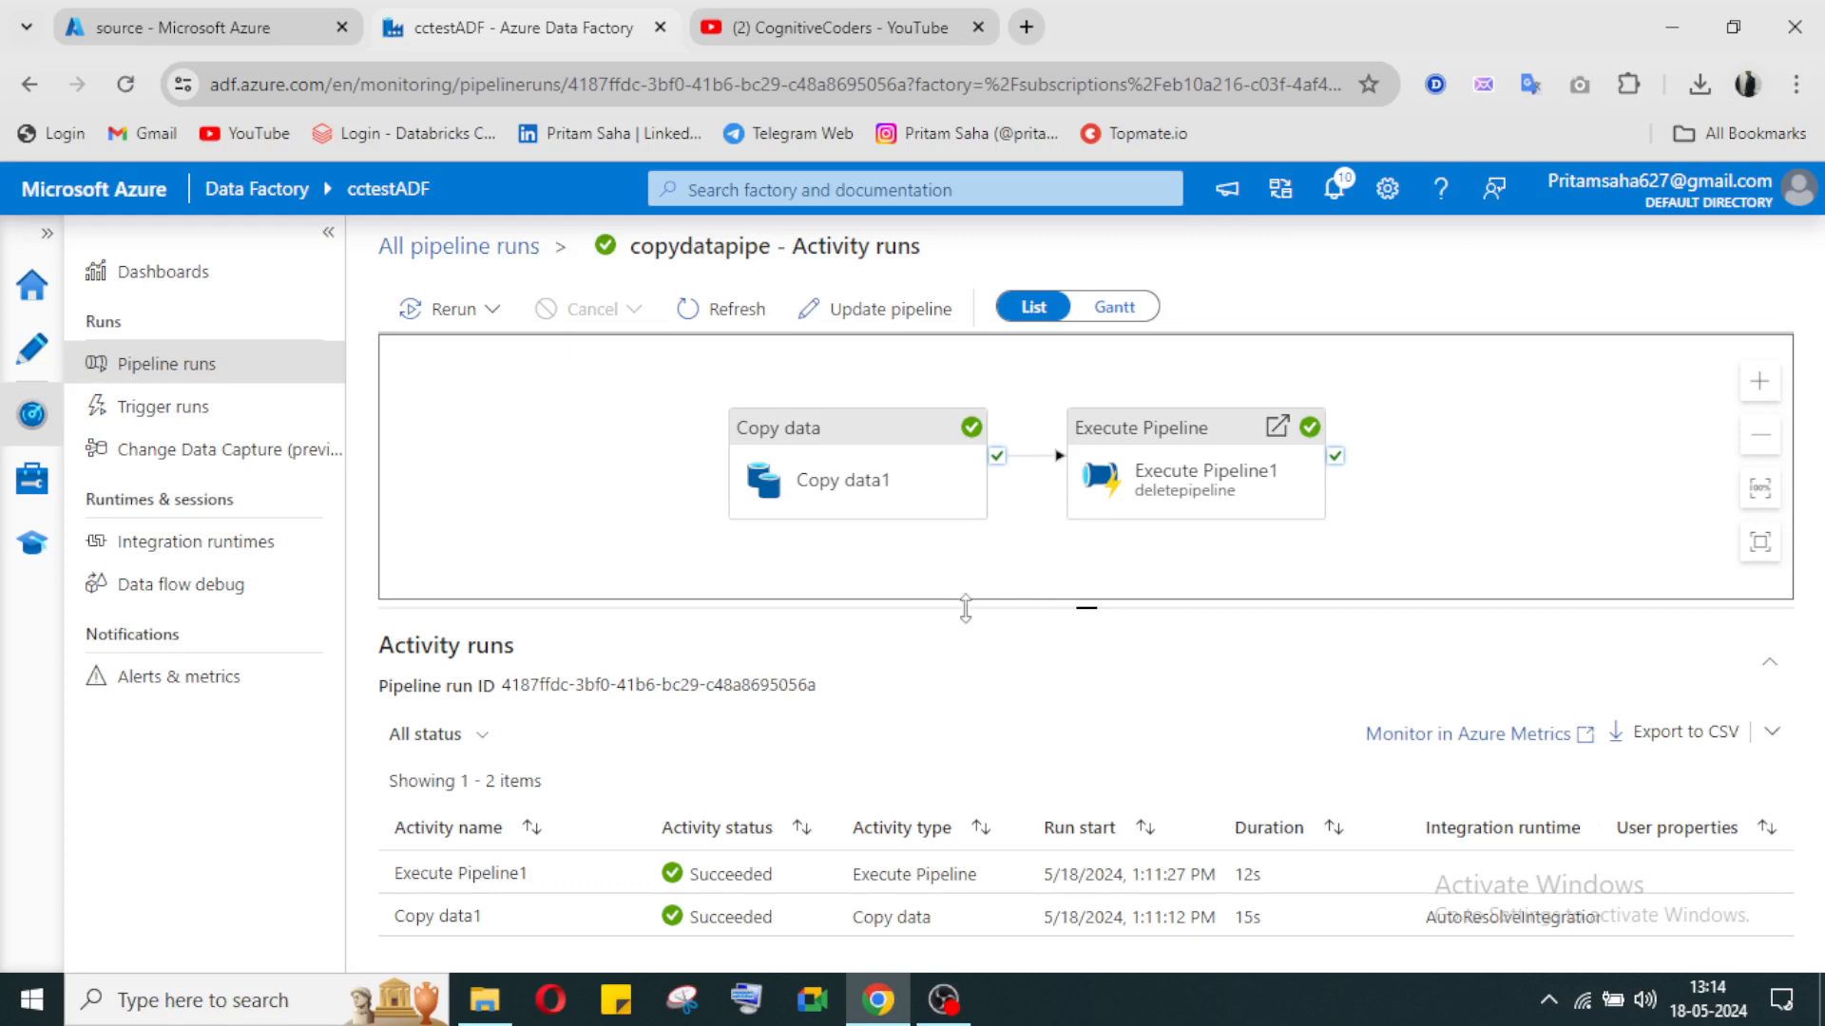
{"action": "left_click", "coordinate": [773, 31]}
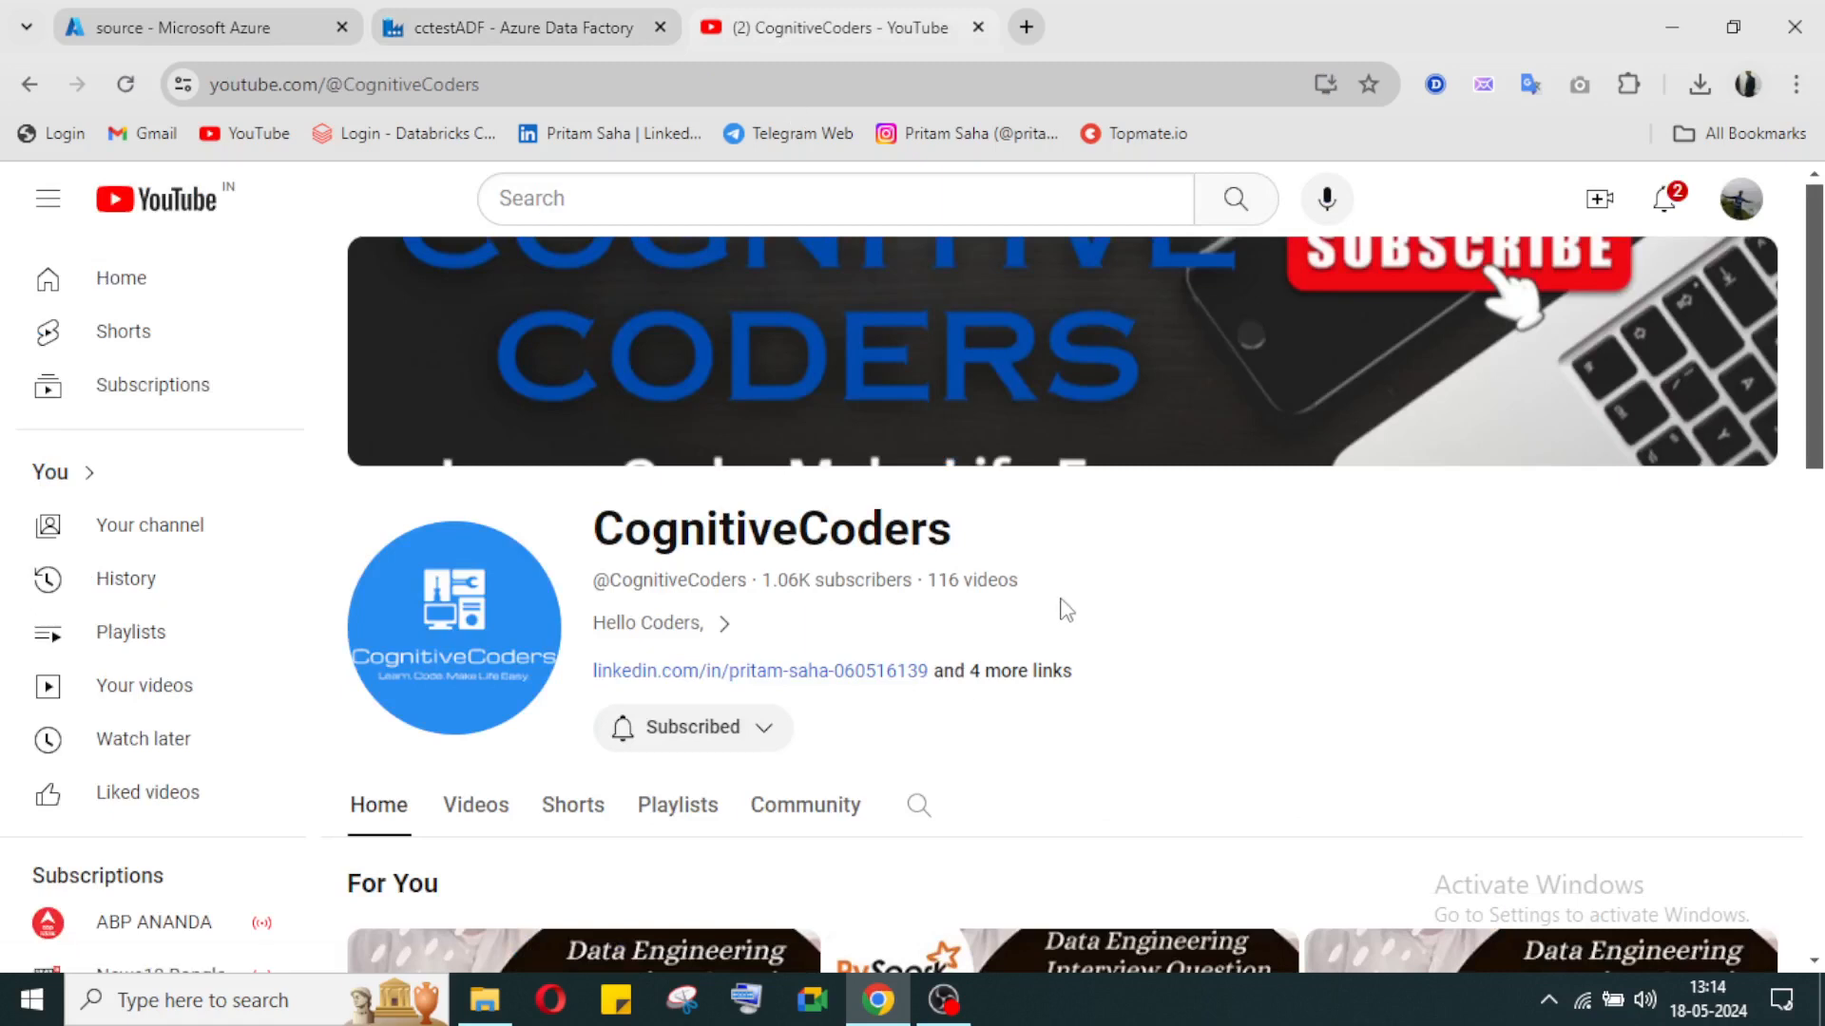
{"action": "left_click", "coordinate": [540, 33]}
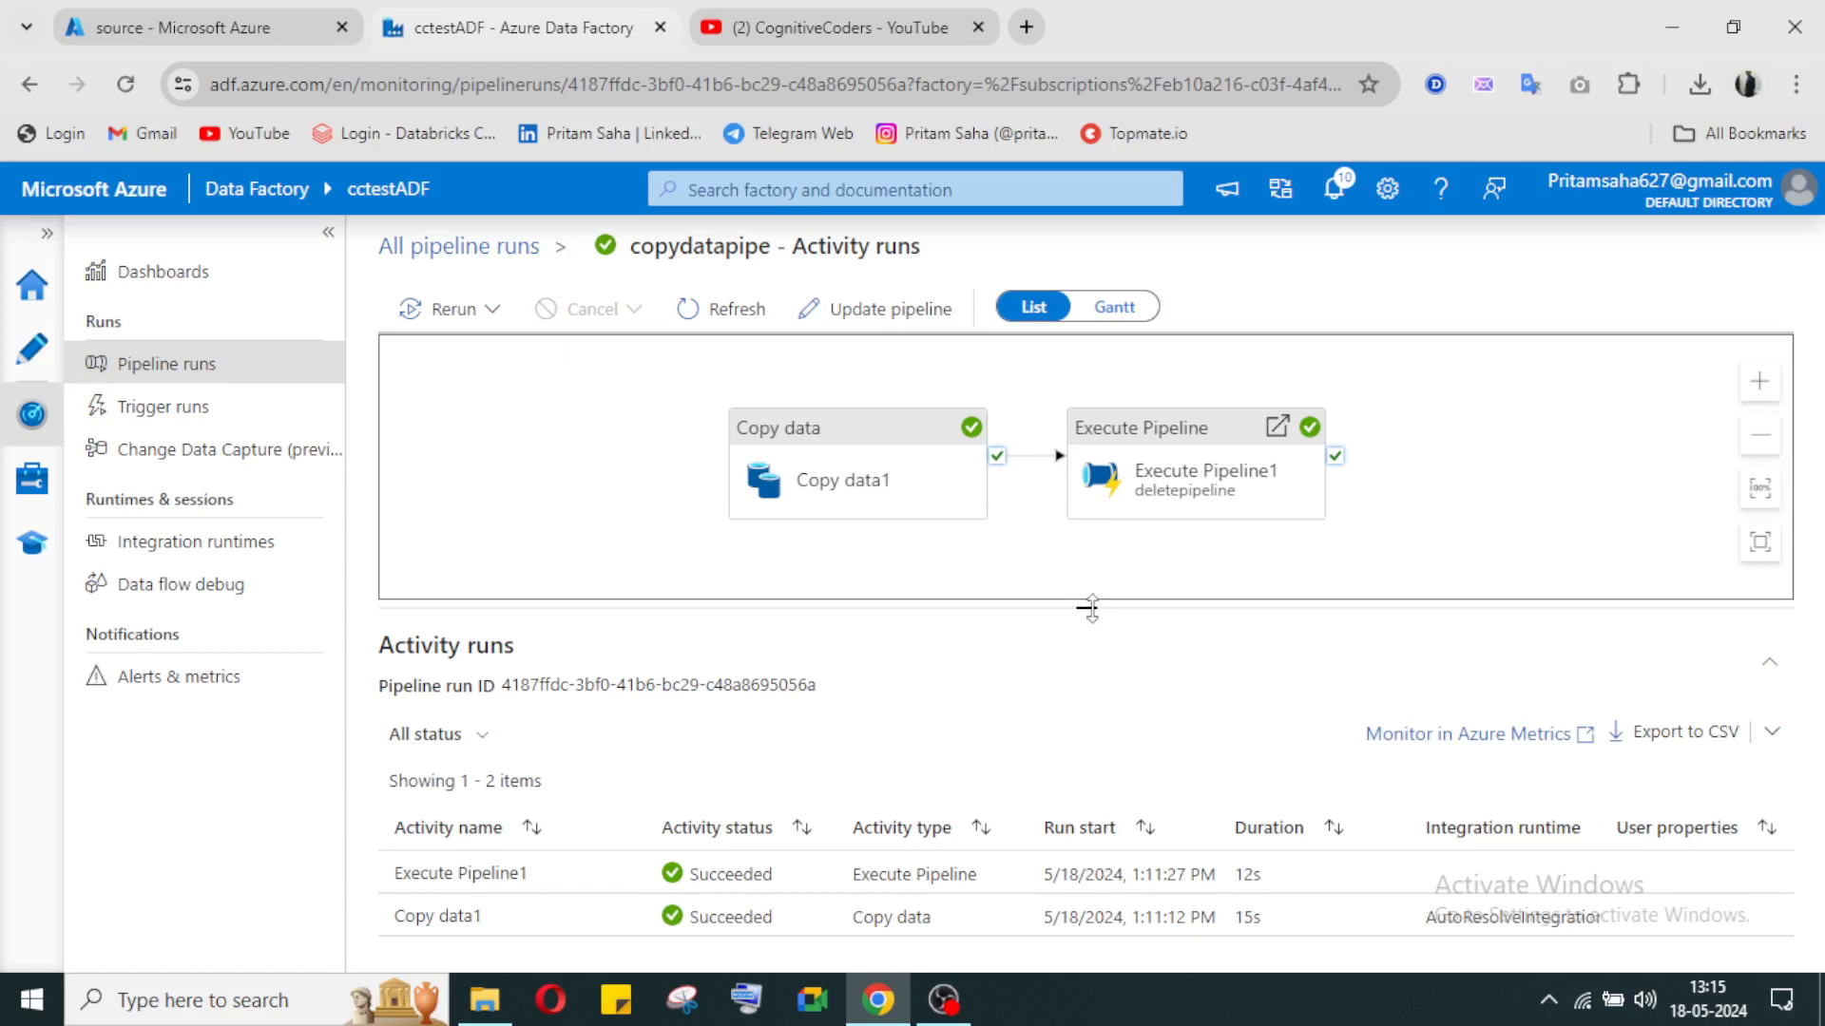
{"action": "left_click", "coordinate": [838, 5]}
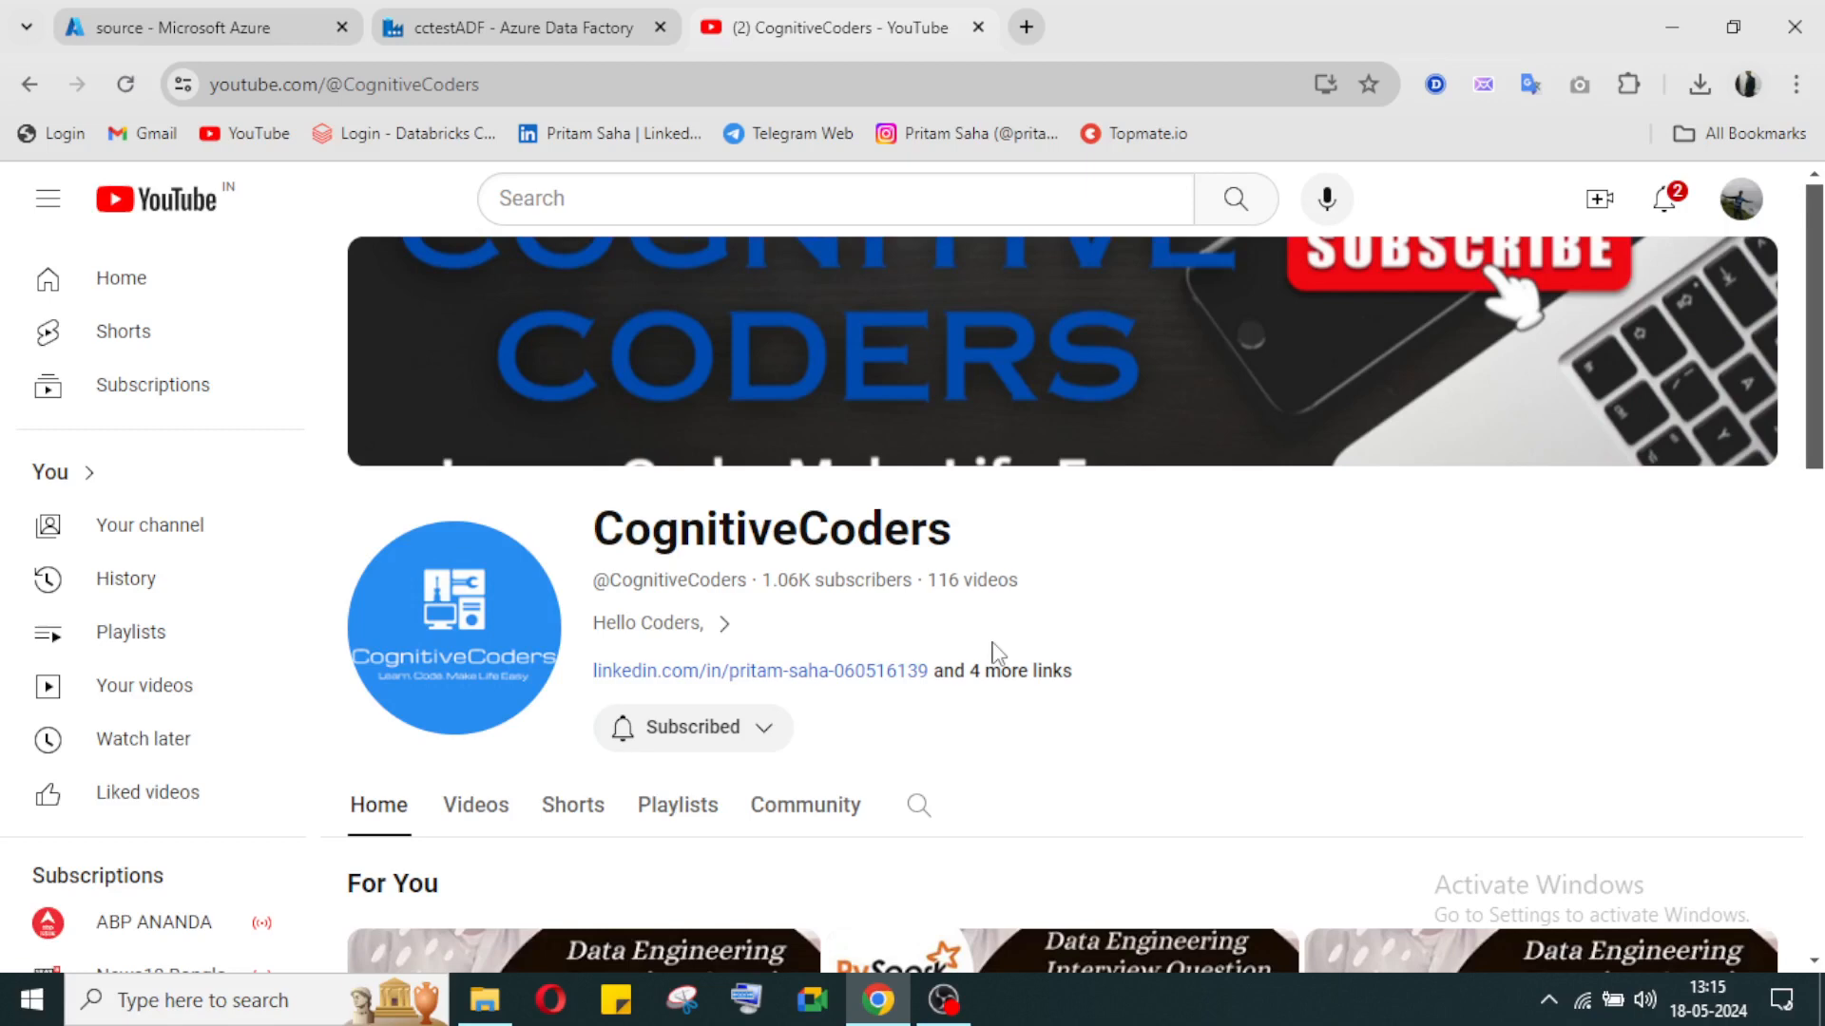
{"action": "left_click", "coordinate": [570, 29]}
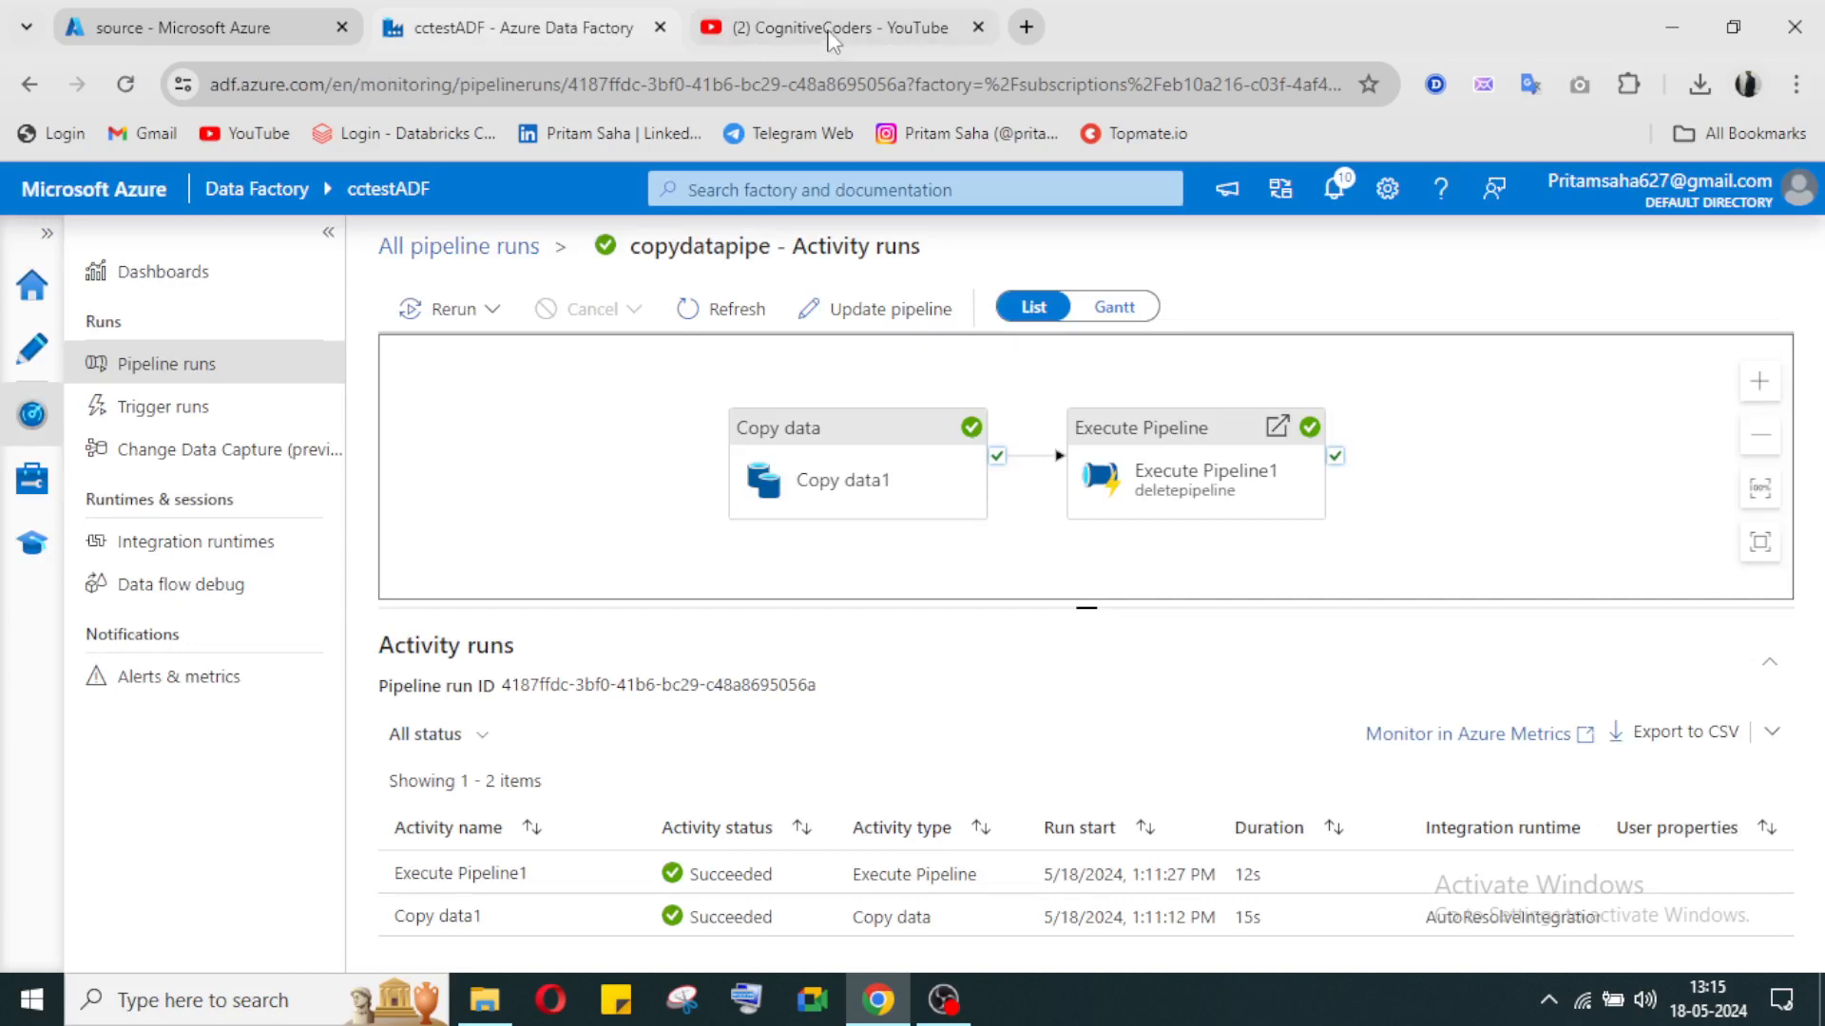
{"action": "mouse_move", "coordinate": [829, 40]}
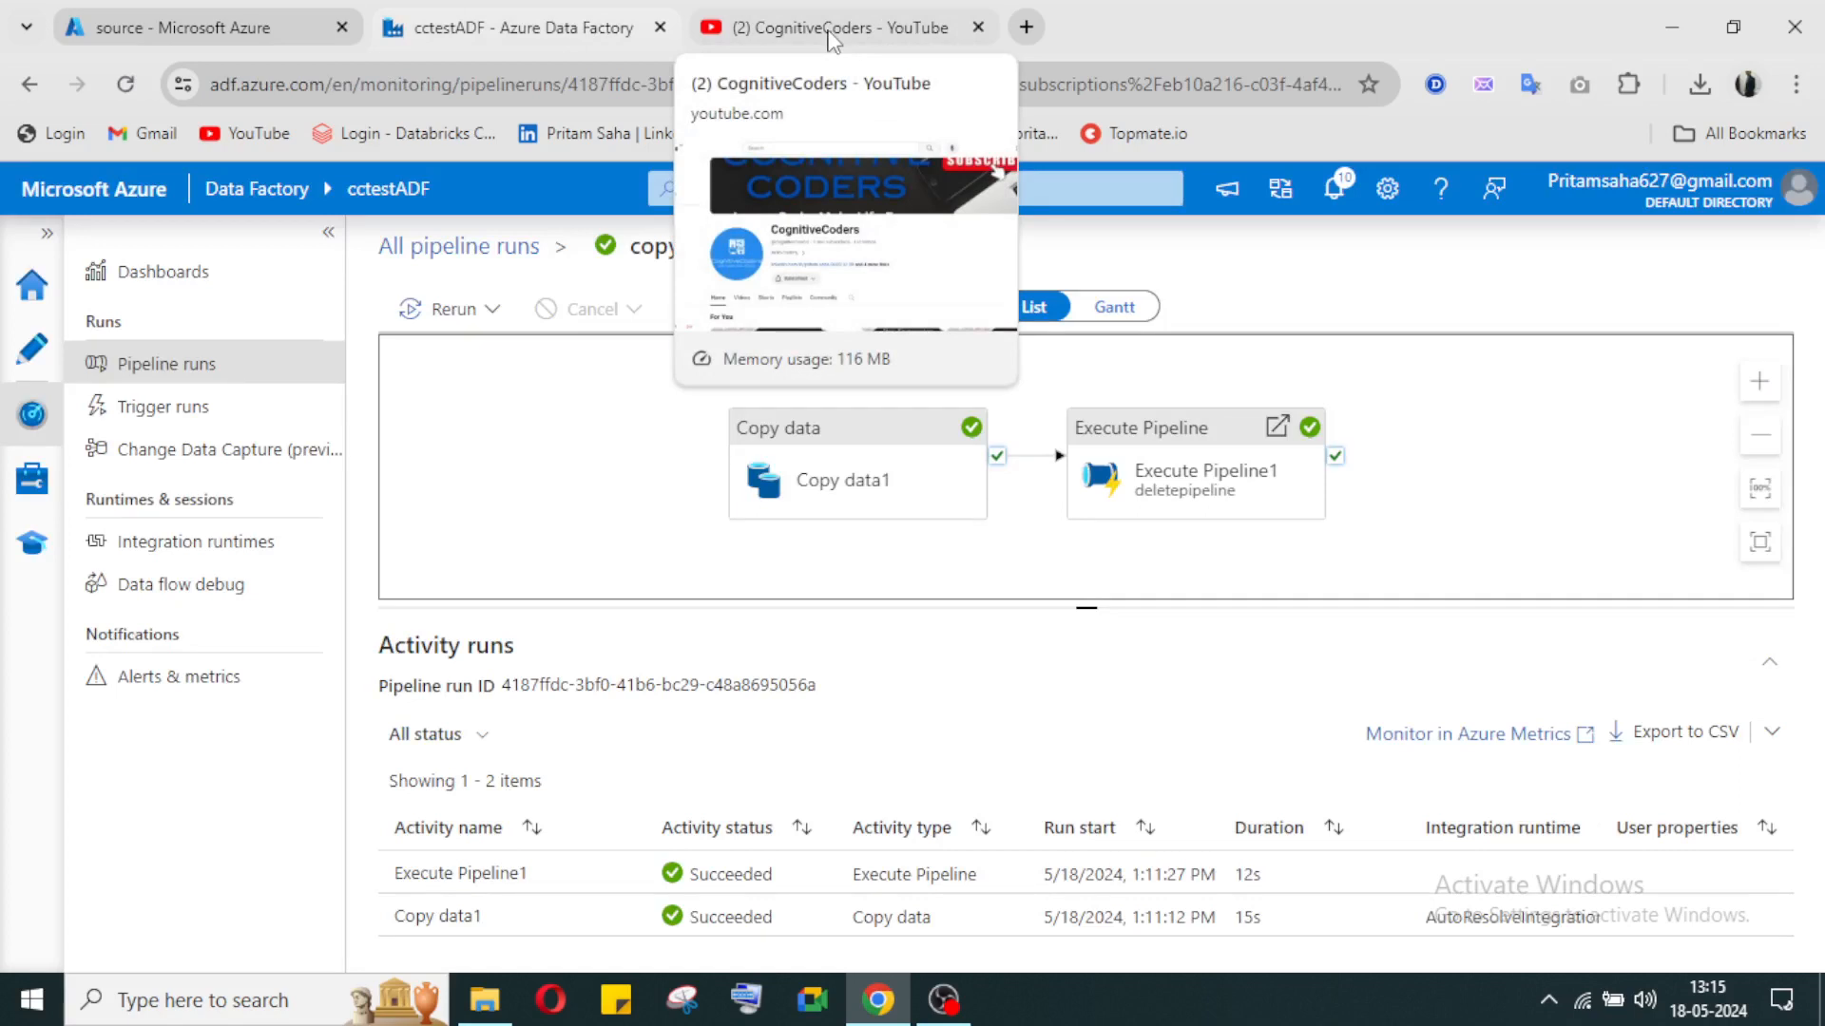
{"action": "left_click", "coordinate": [833, 38]}
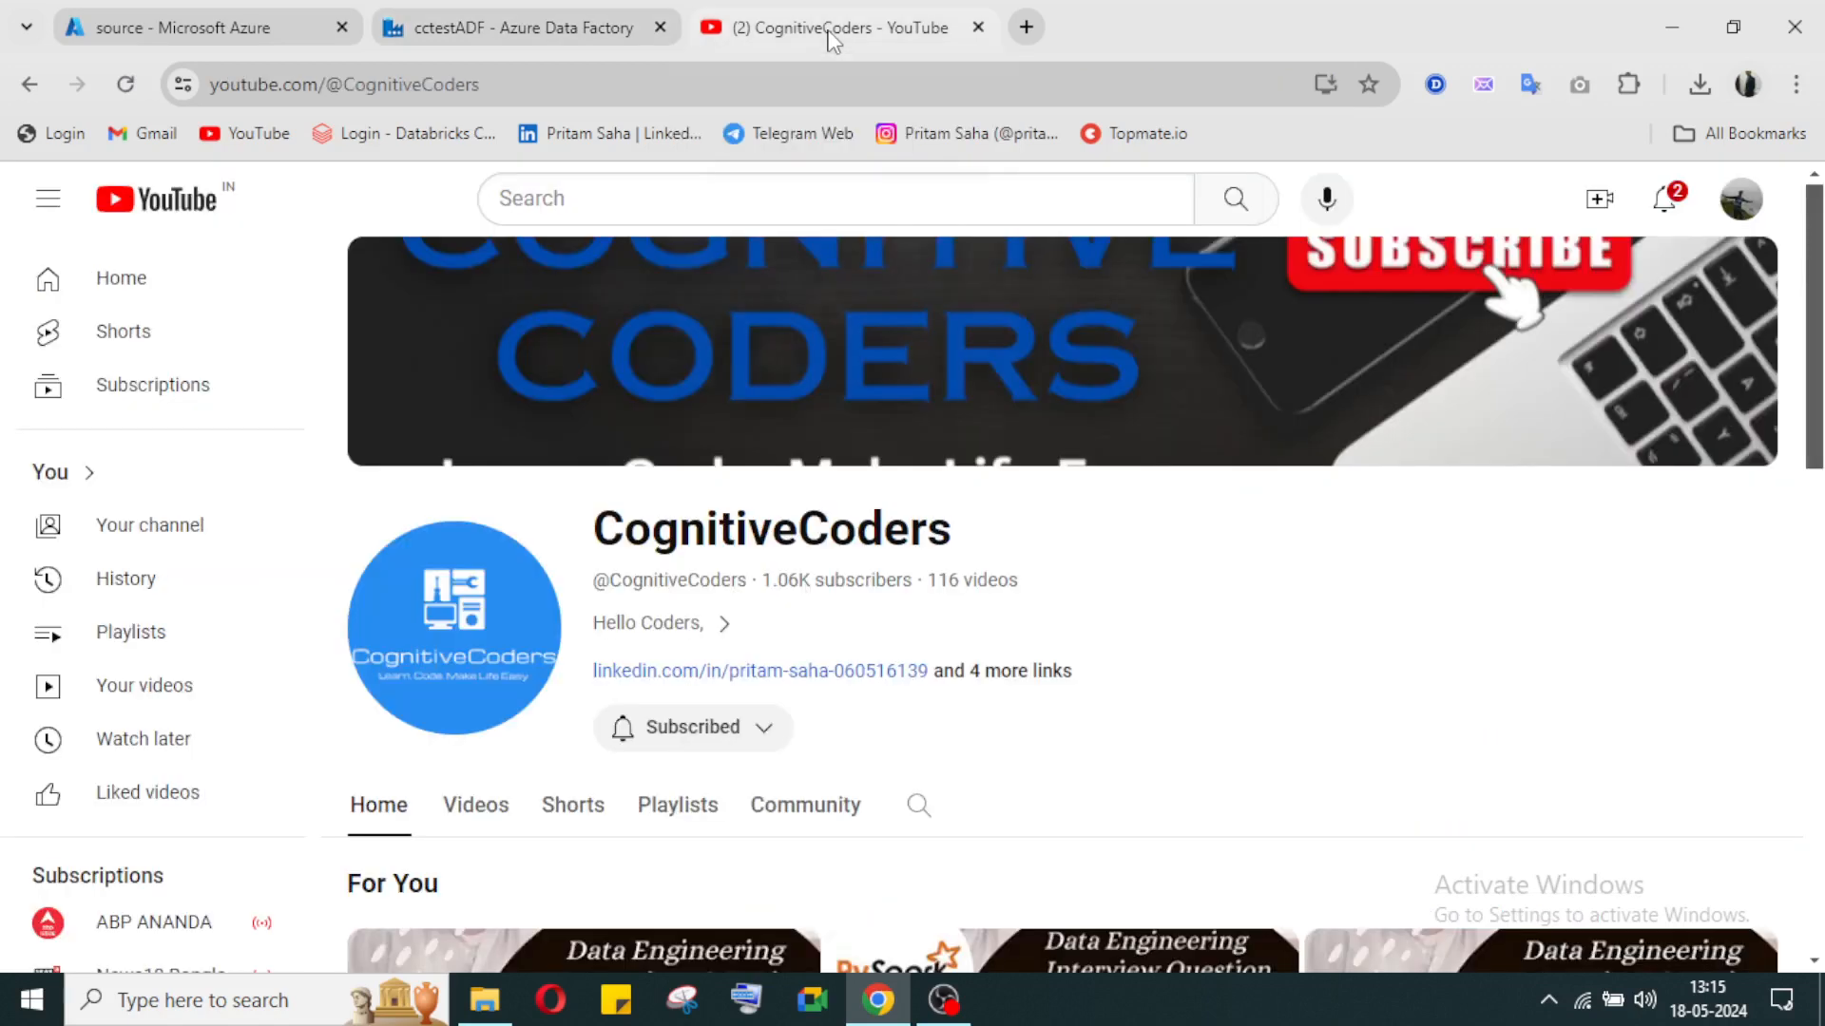
{"action": "left_click", "coordinate": [950, 1002]}
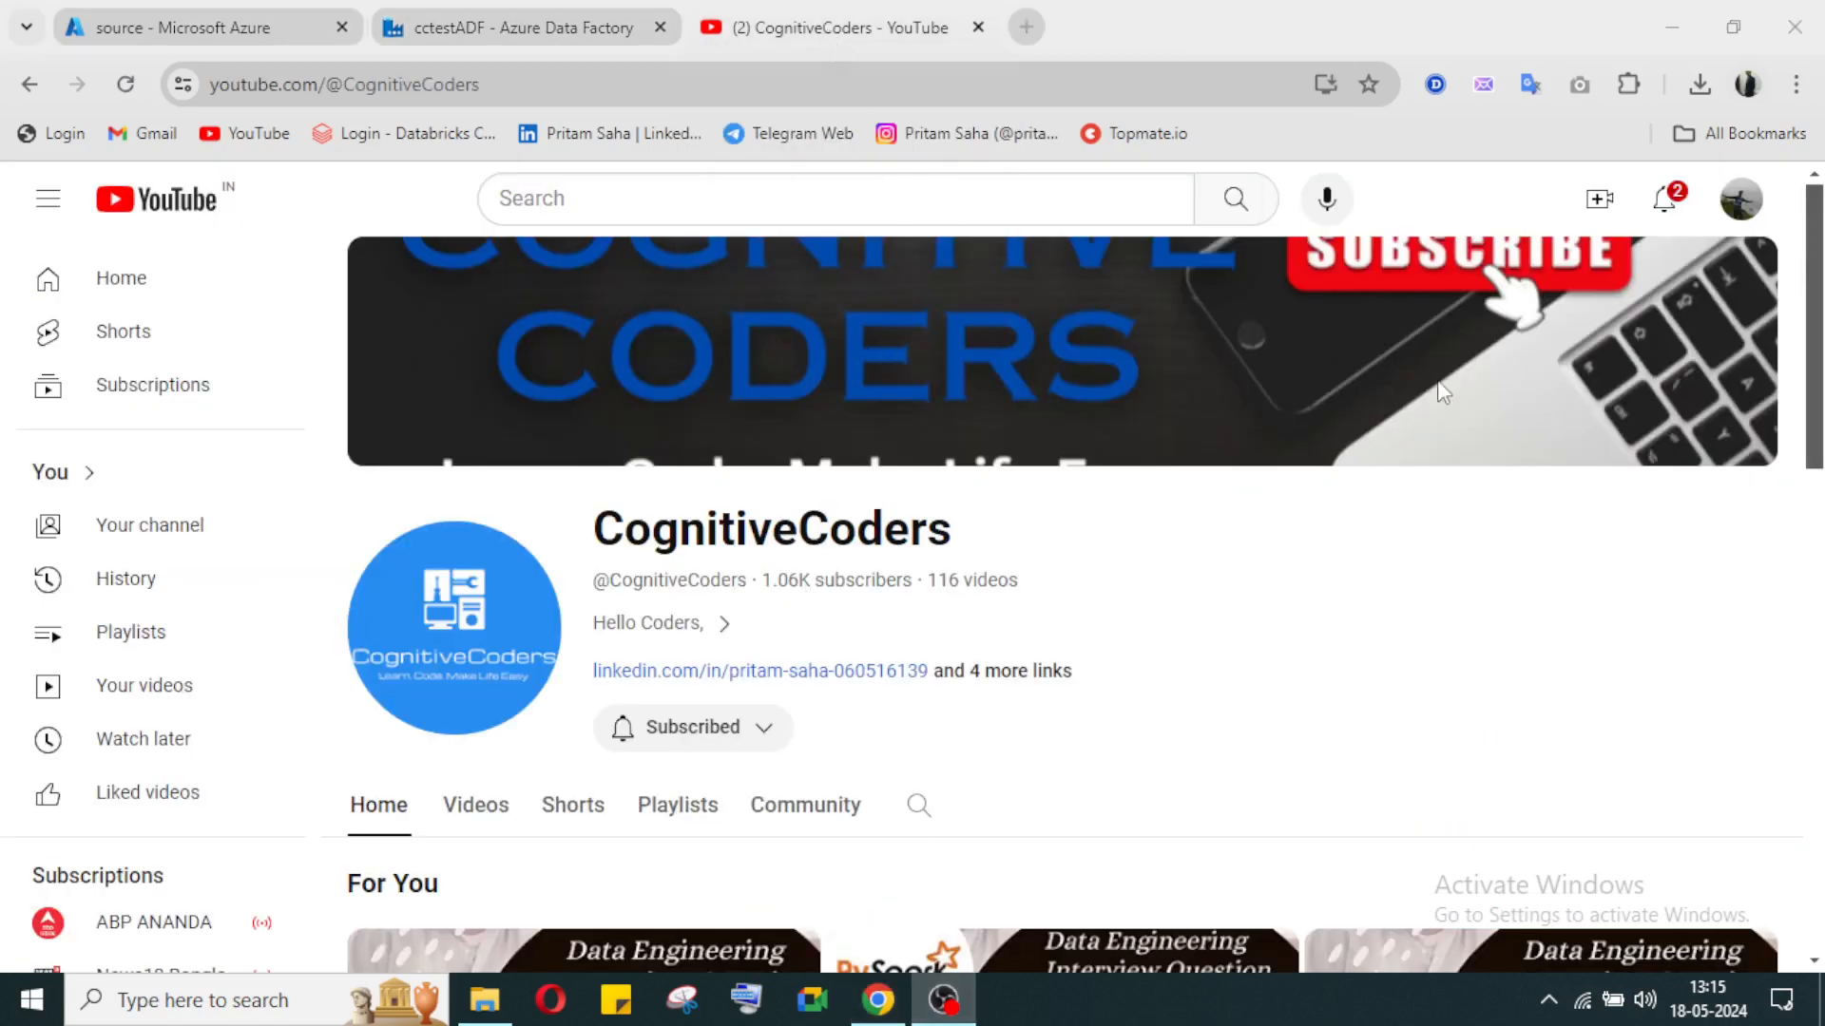